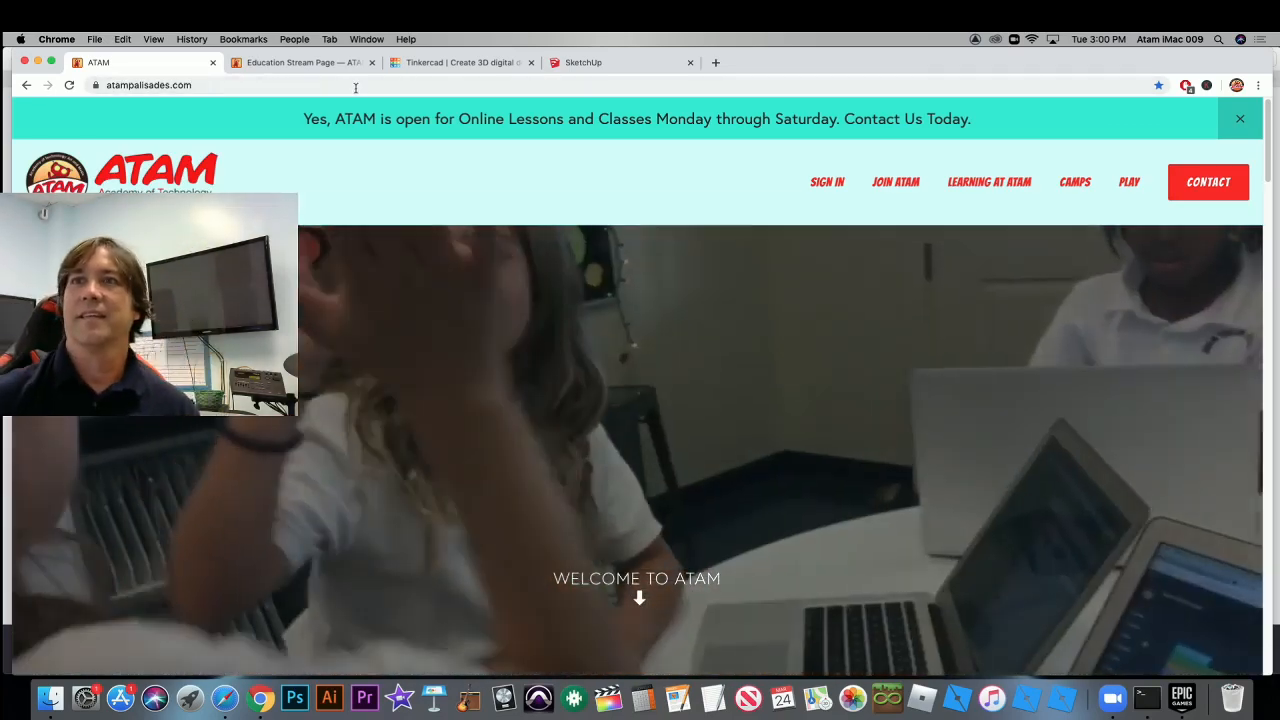
Reload the Education Stream page and play the ATAM SketchUp house building live stream.
click(308, 64)
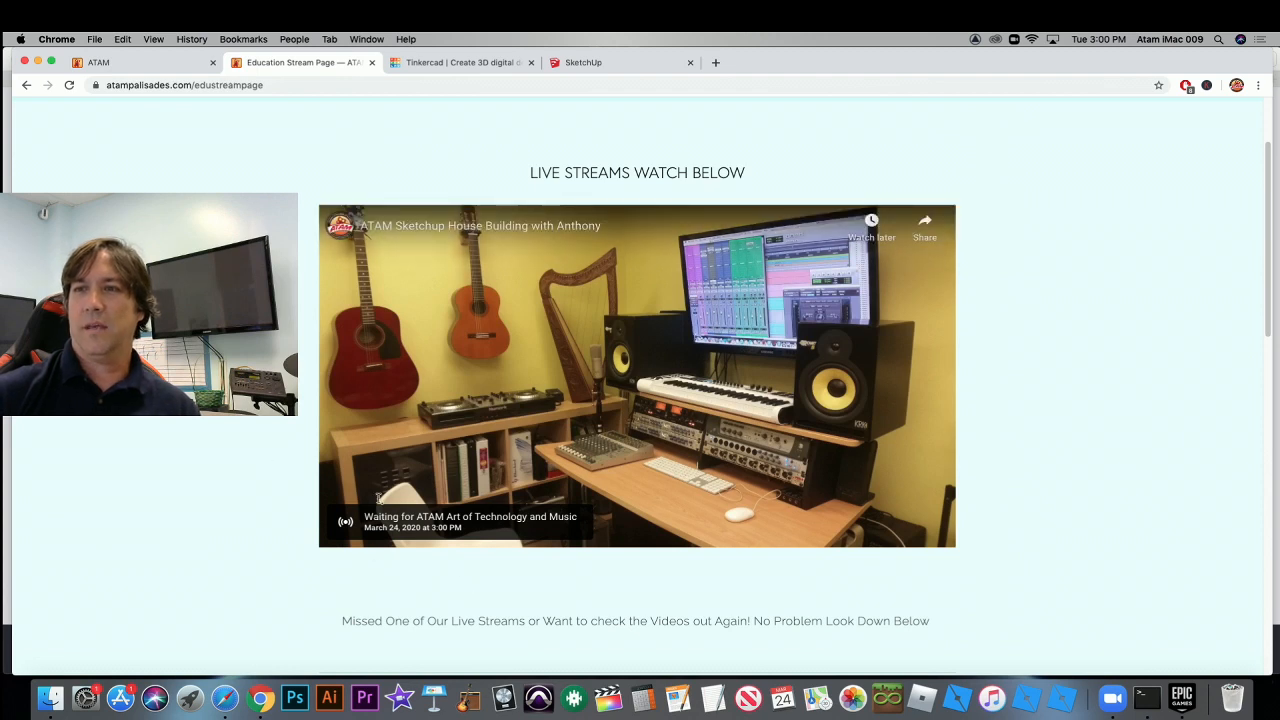
key(super+r)
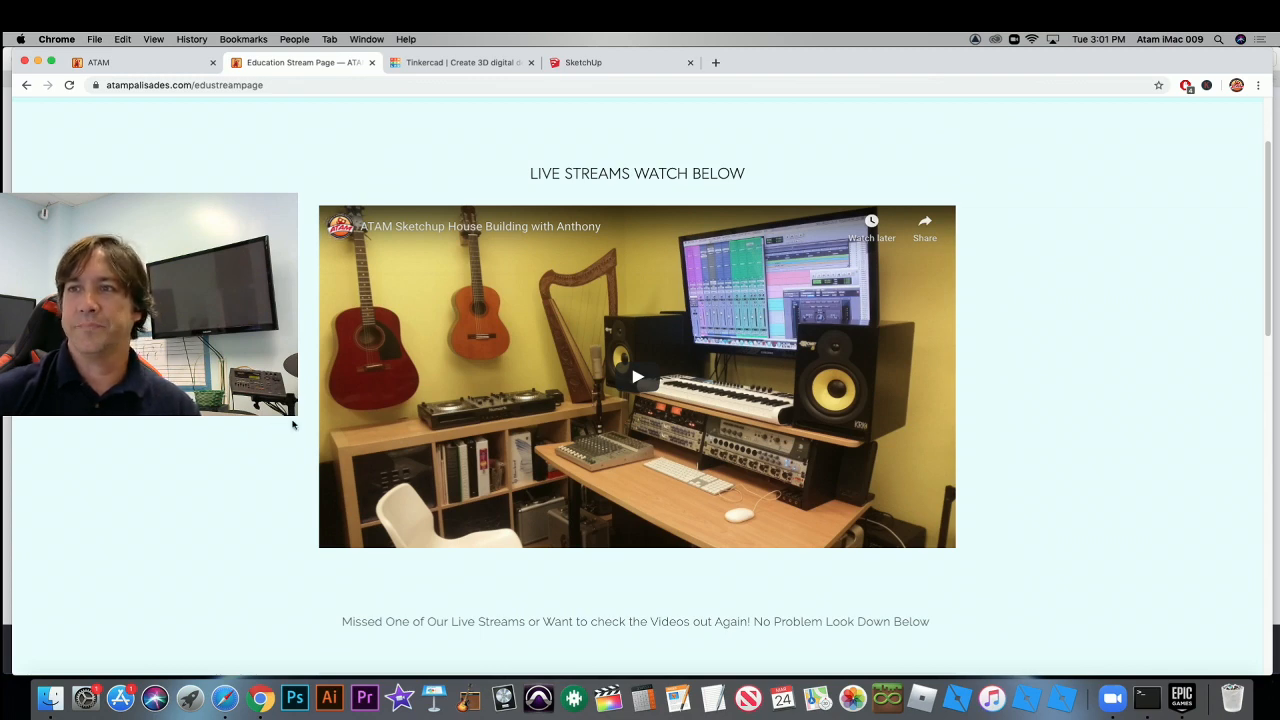
click(640, 378)
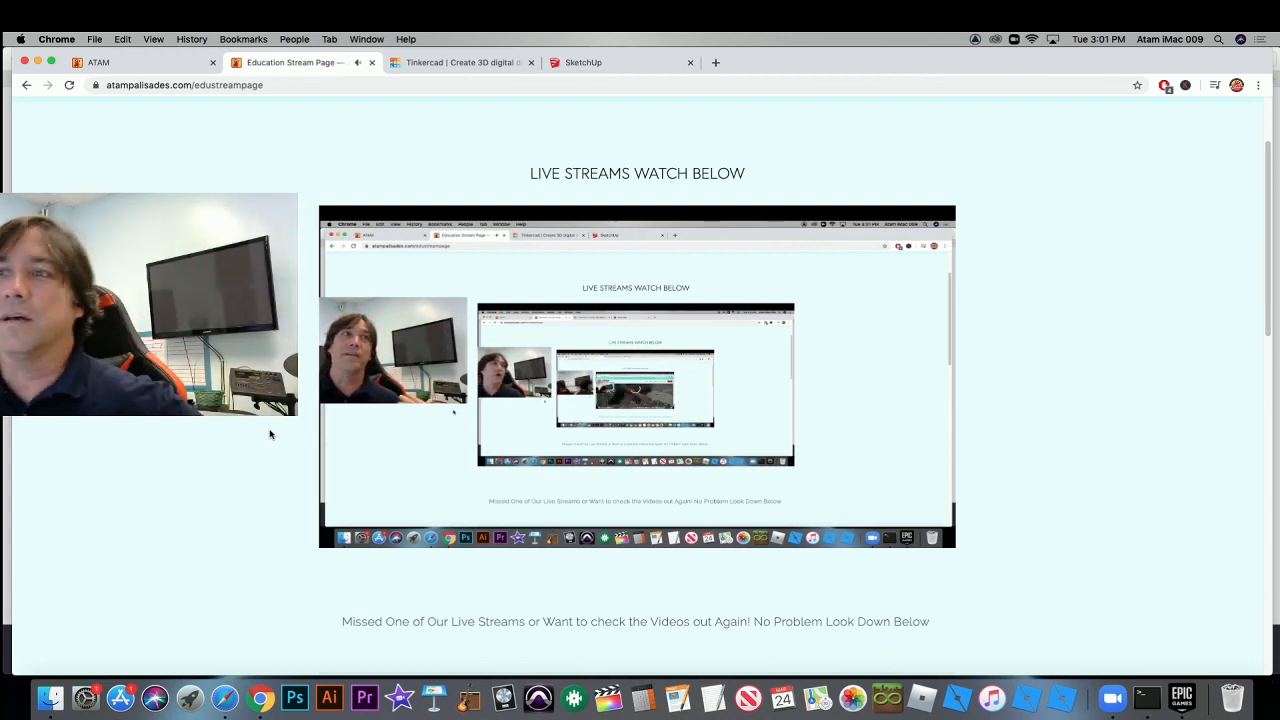
mouse_move(624, 397)
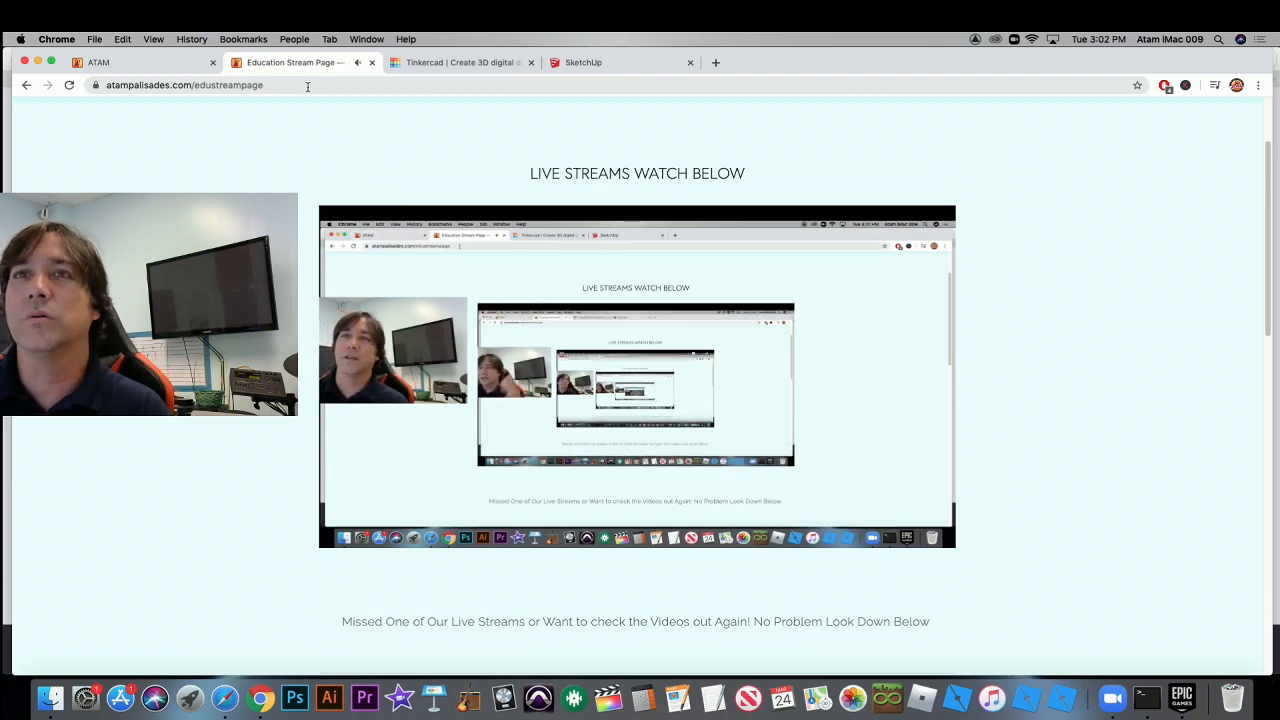
Browse the ATAM home page for the ATAM Live feature, view its linked live stream page, and return to the home page.
click(140, 62)
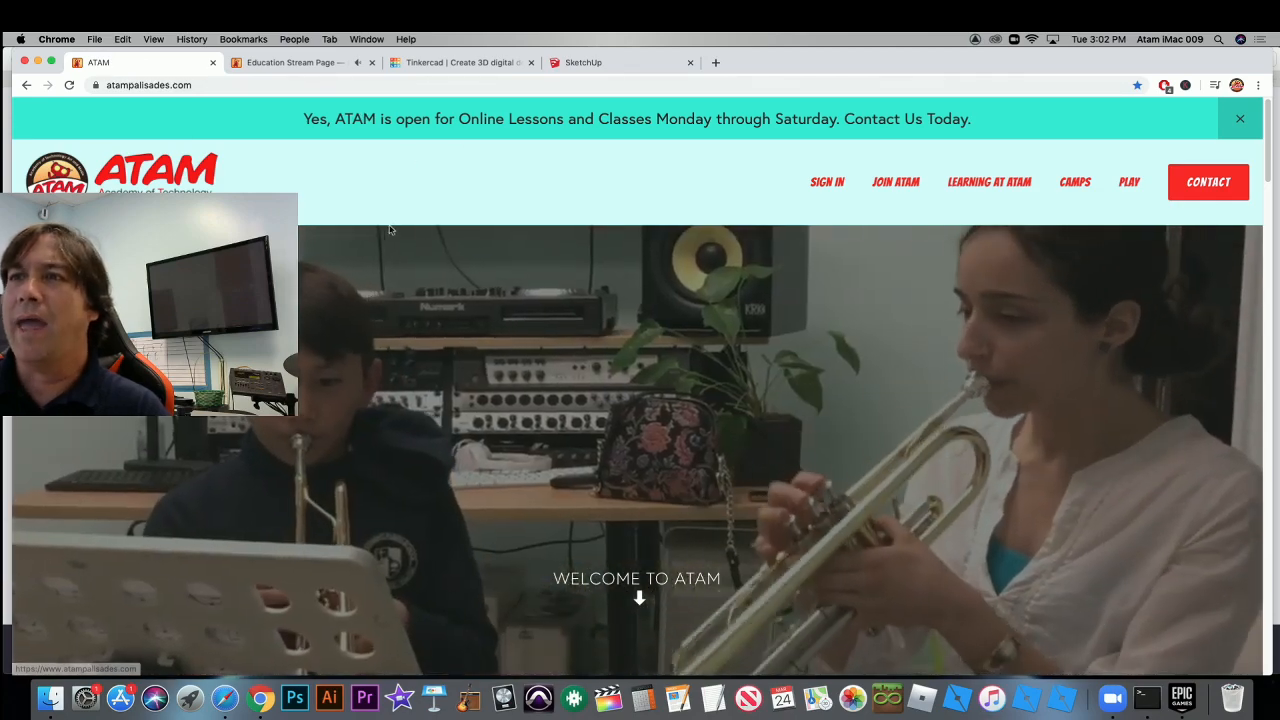
scroll(395, 235, down, 10)
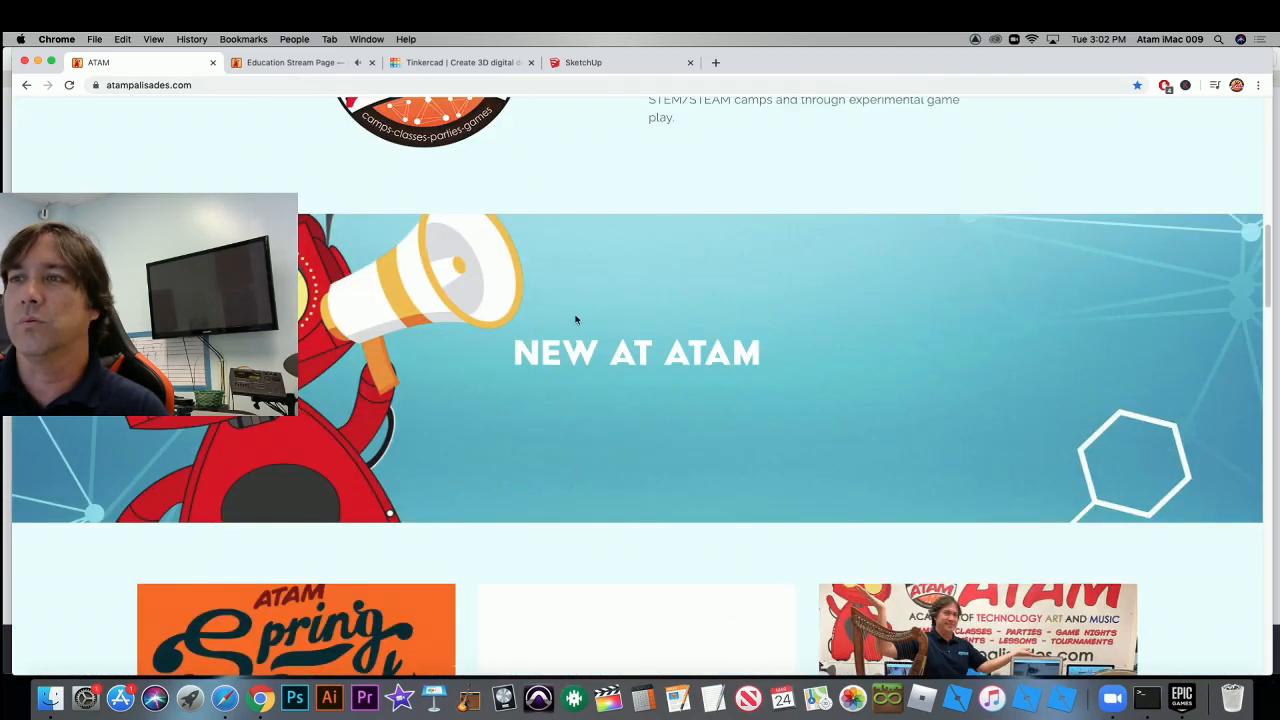
scroll(505, 343, down, 3)
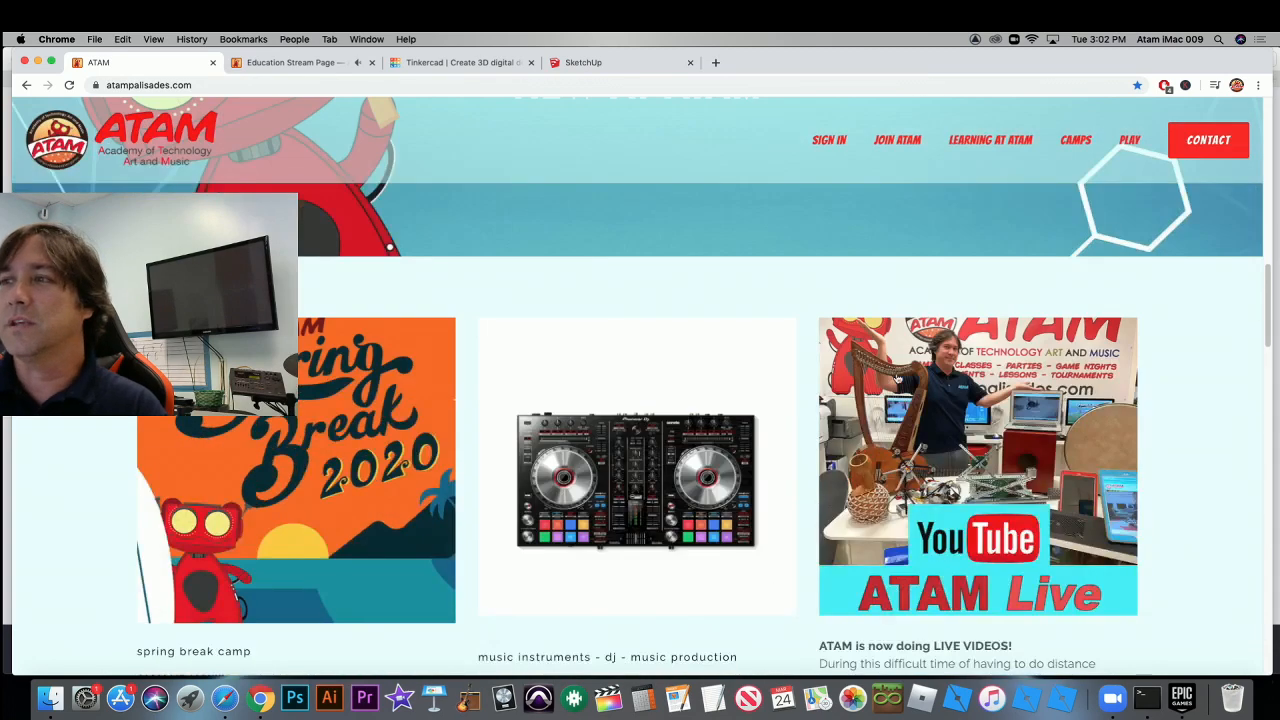
scroll(508, 342, down, 1)
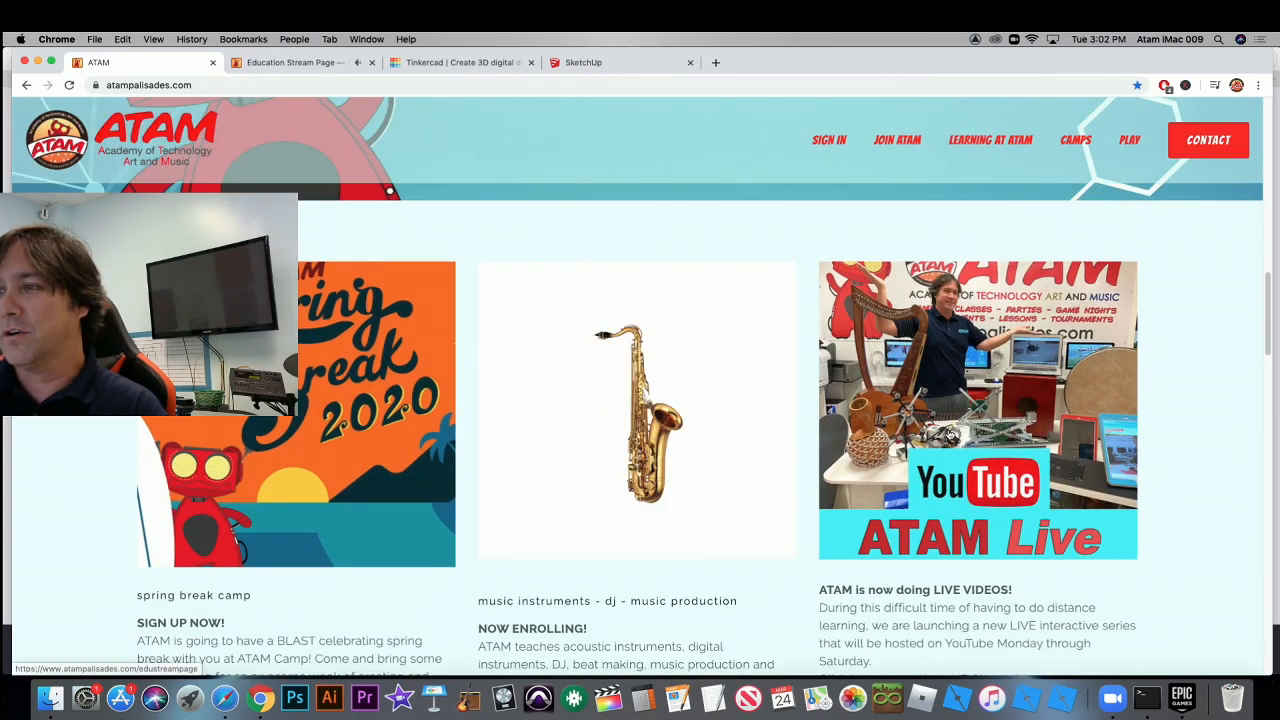
scroll(948, 414, down, 2)
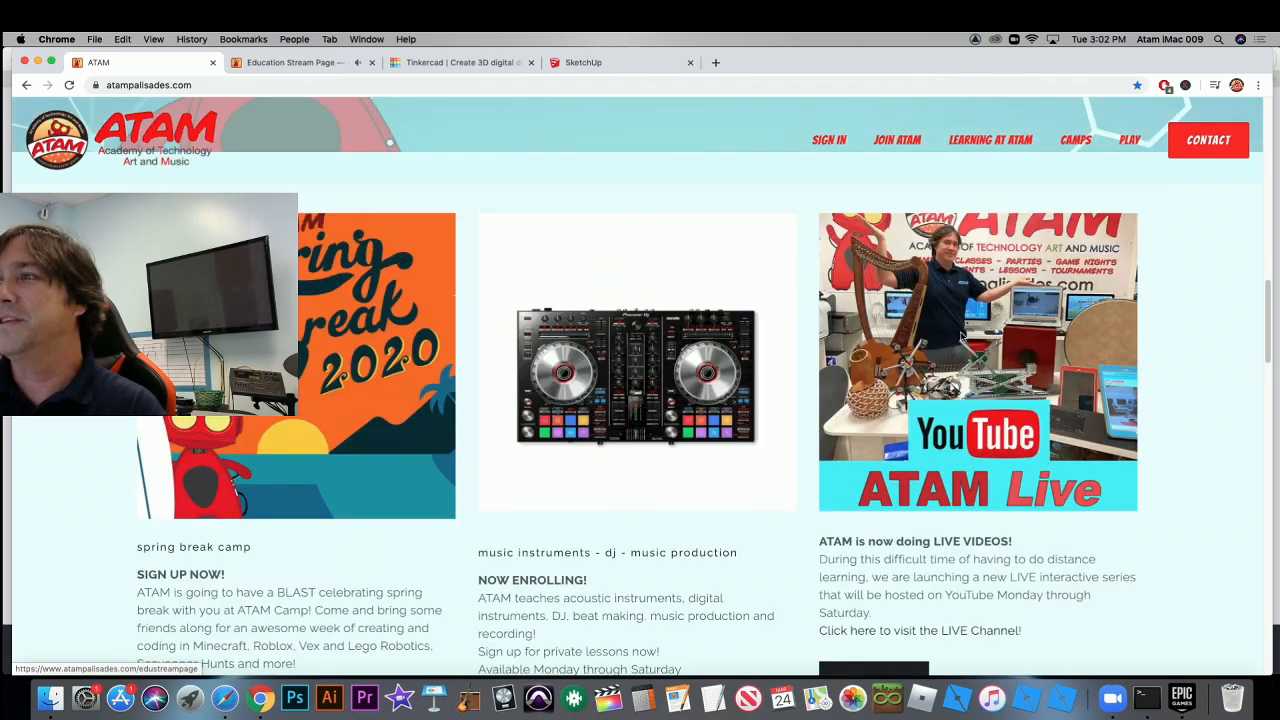
scroll(1000, 415, up, 3)
click(1000, 415)
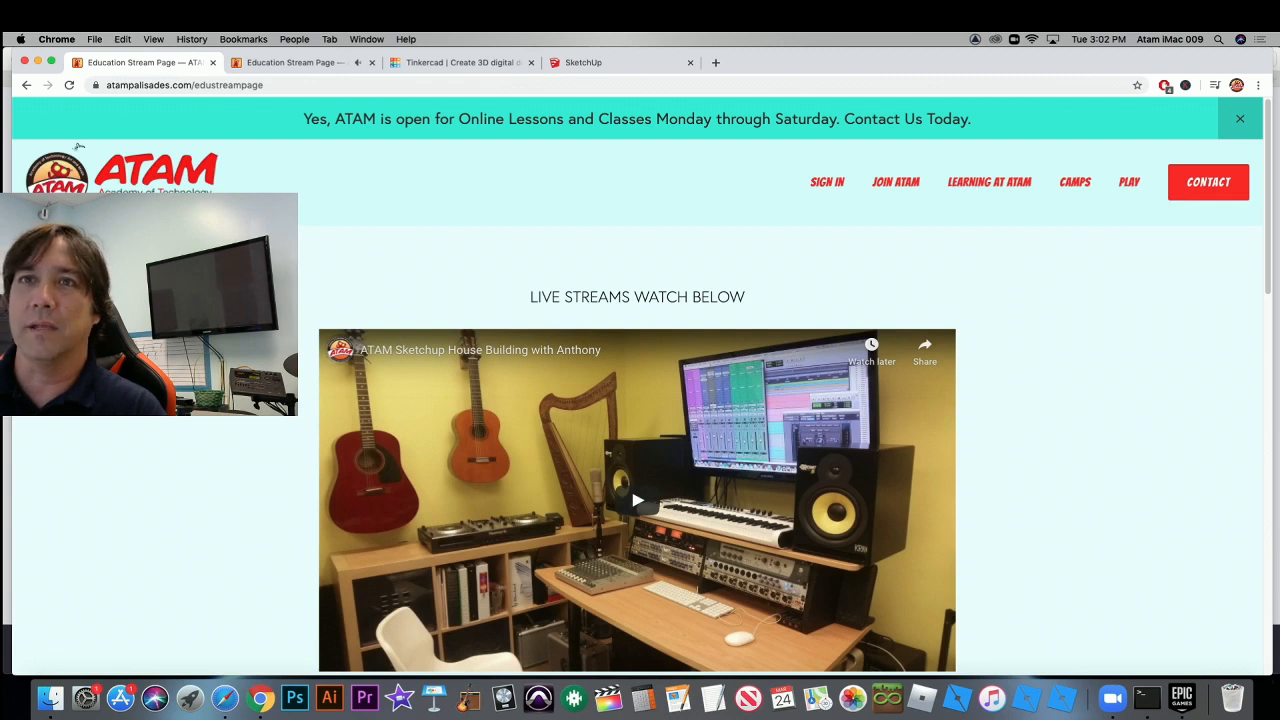
click(80, 176)
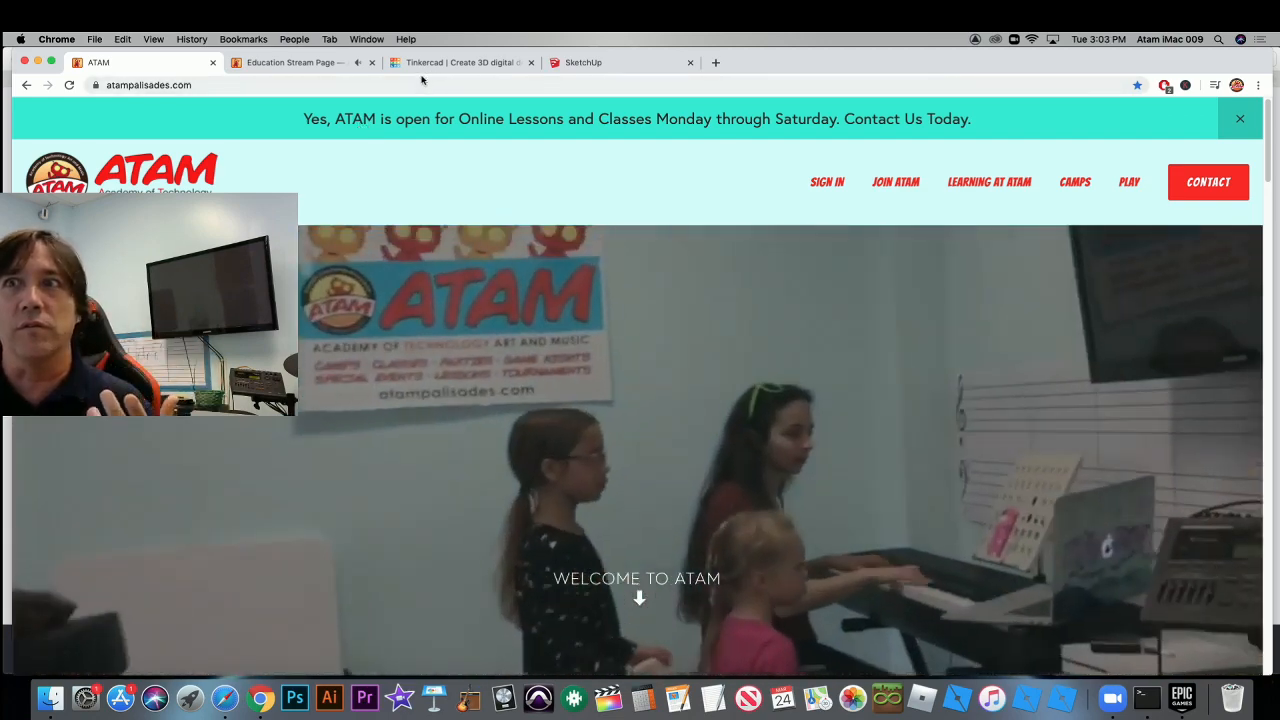
View the Tinkercad home page and switch to SketchUp to examine the ATAM Live Project house from the front and the corner.
click(428, 64)
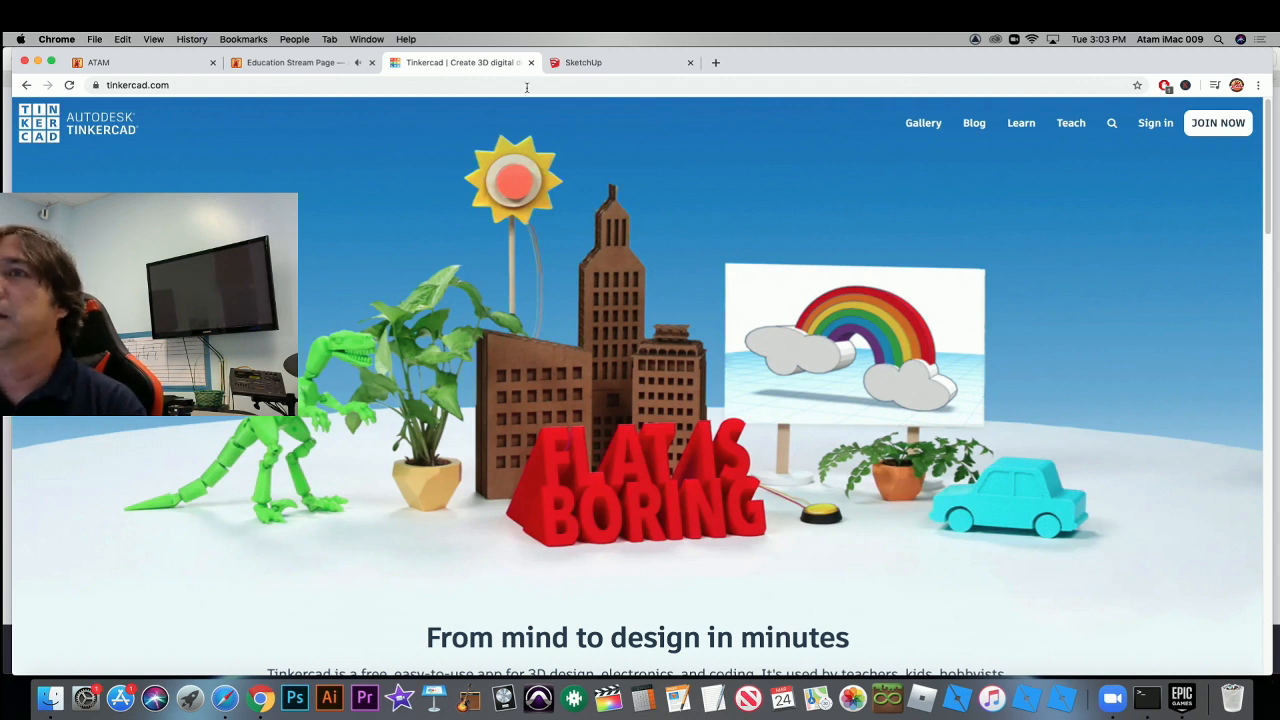
click(590, 62)
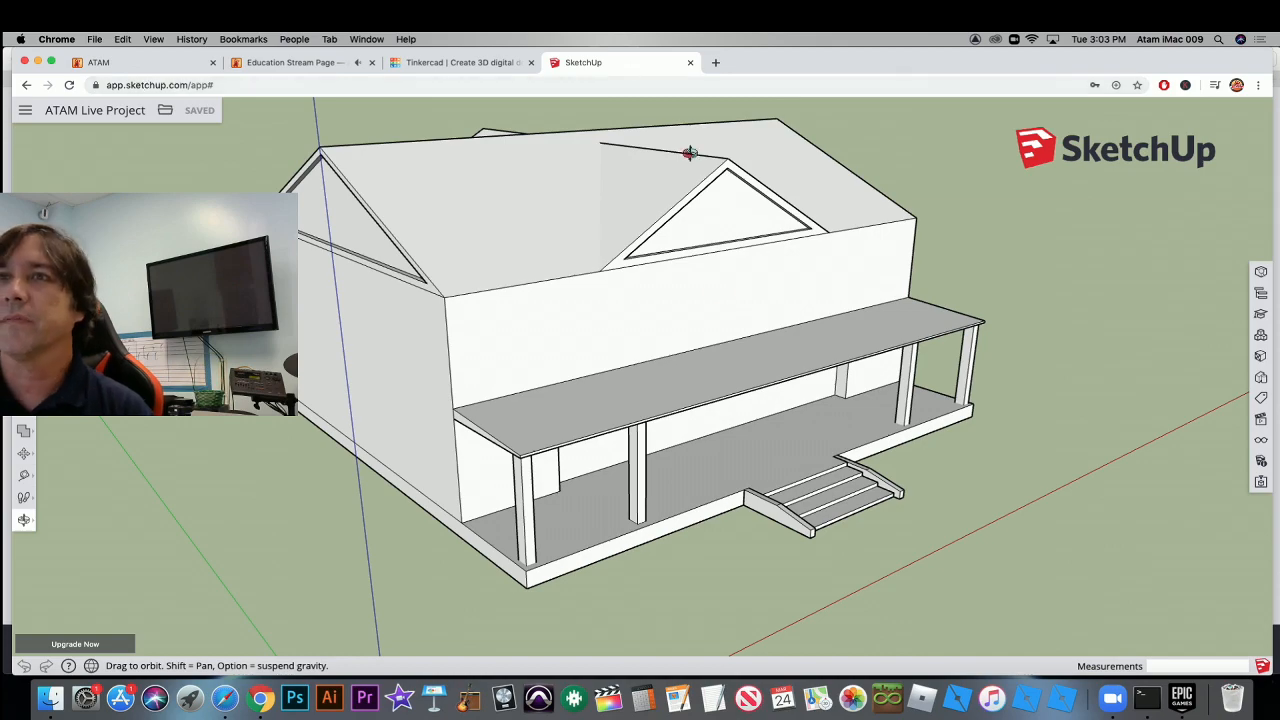
drag(685, 305, 707, 281)
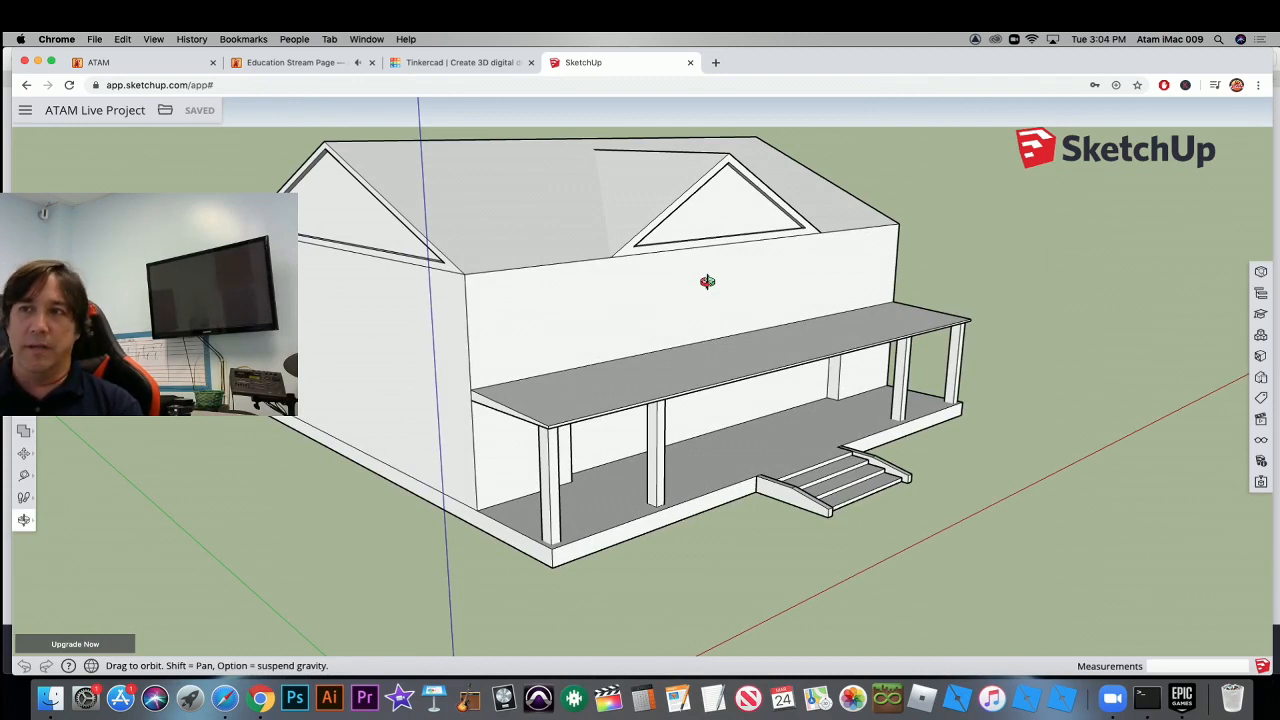
drag(686, 349, 343, 323)
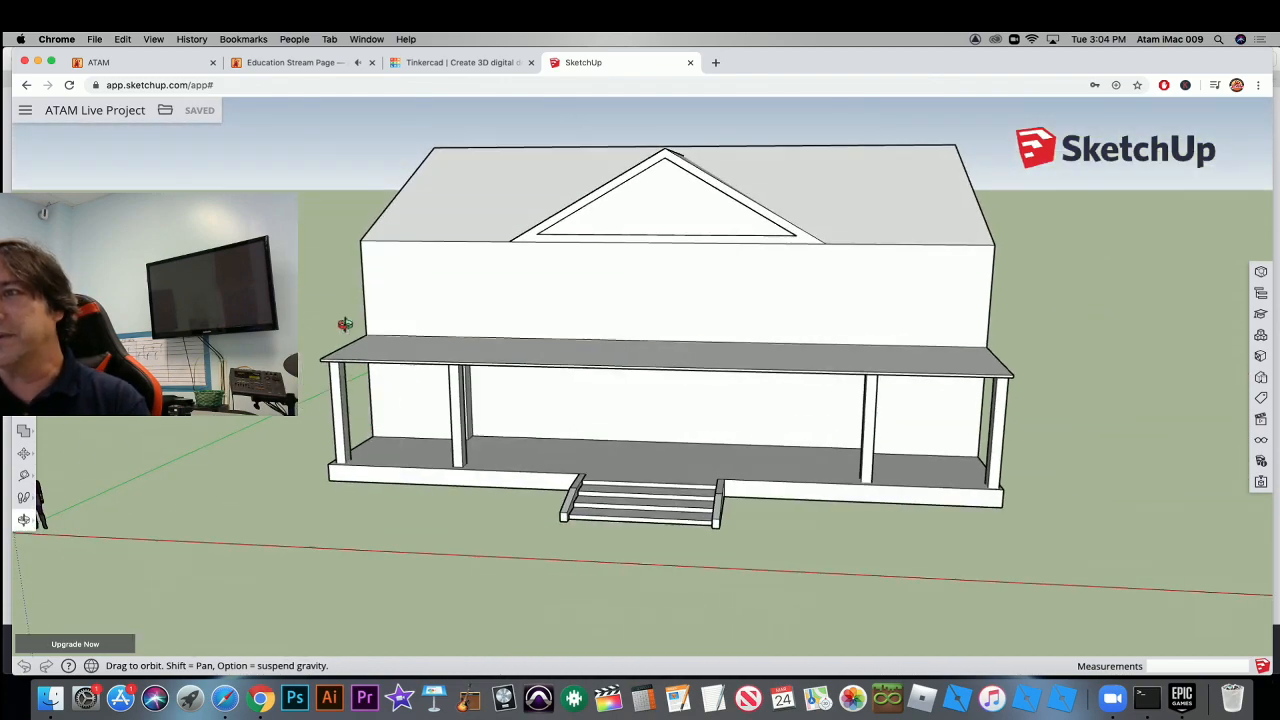
drag(891, 339, 705, 362)
drag(746, 340, 698, 344)
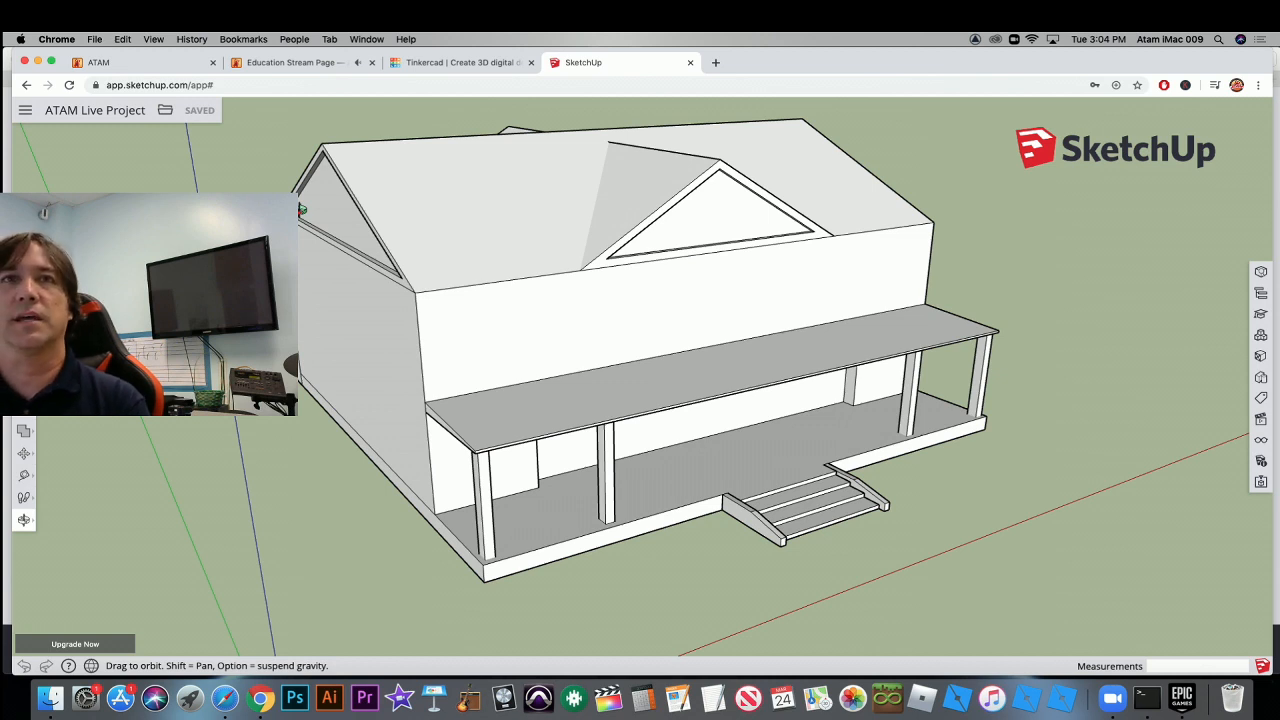
View the Trimble sign-in page for SketchUp in Safari and return to the house model in Chrome.
click(224, 697)
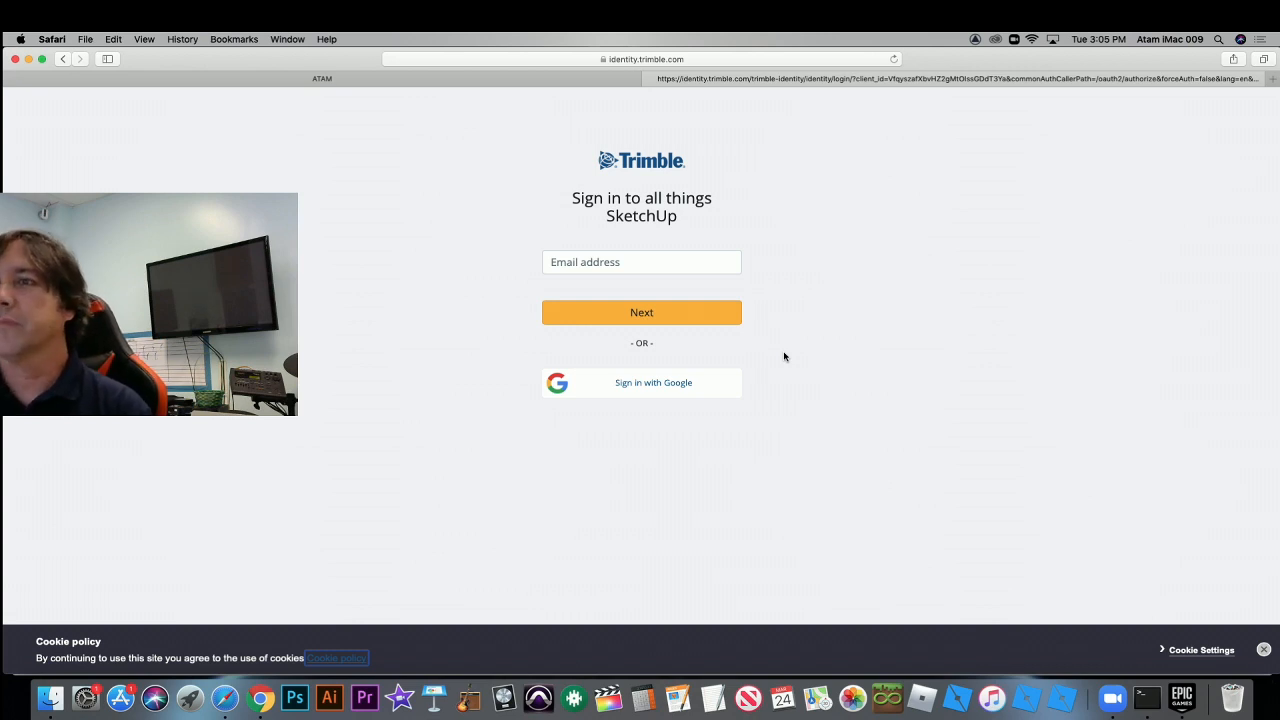
click(260, 698)
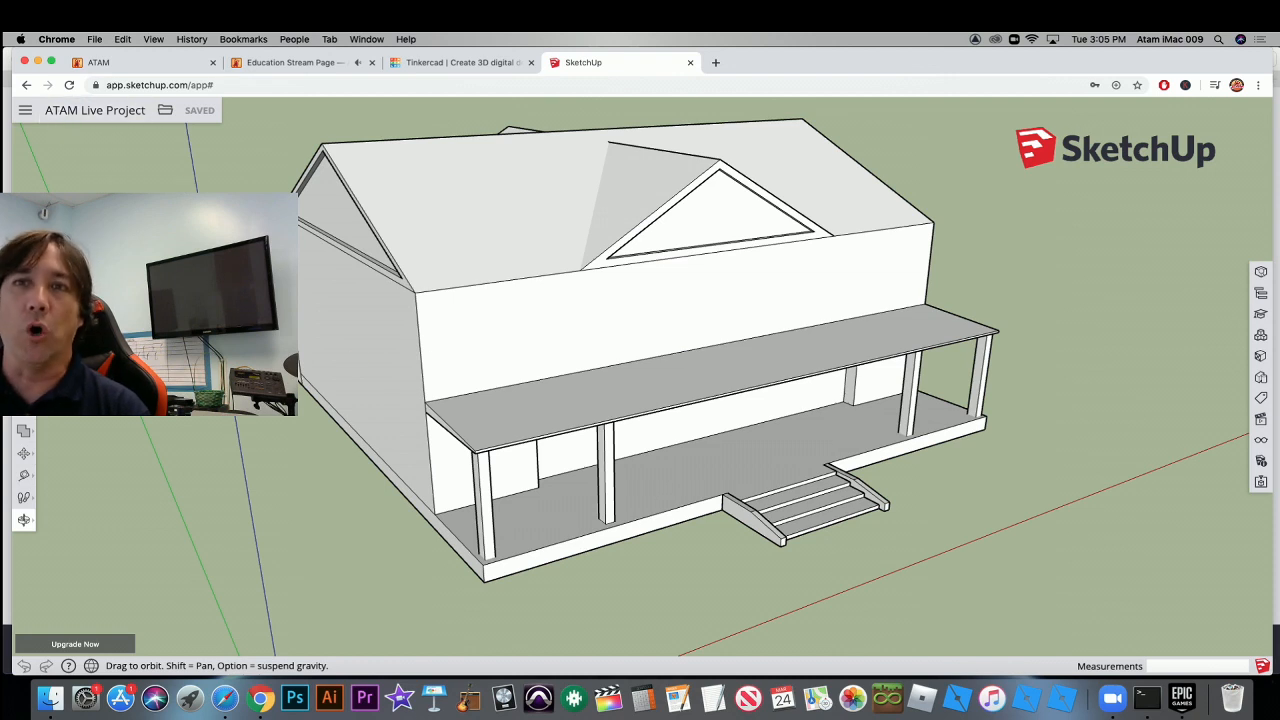
click(25, 110)
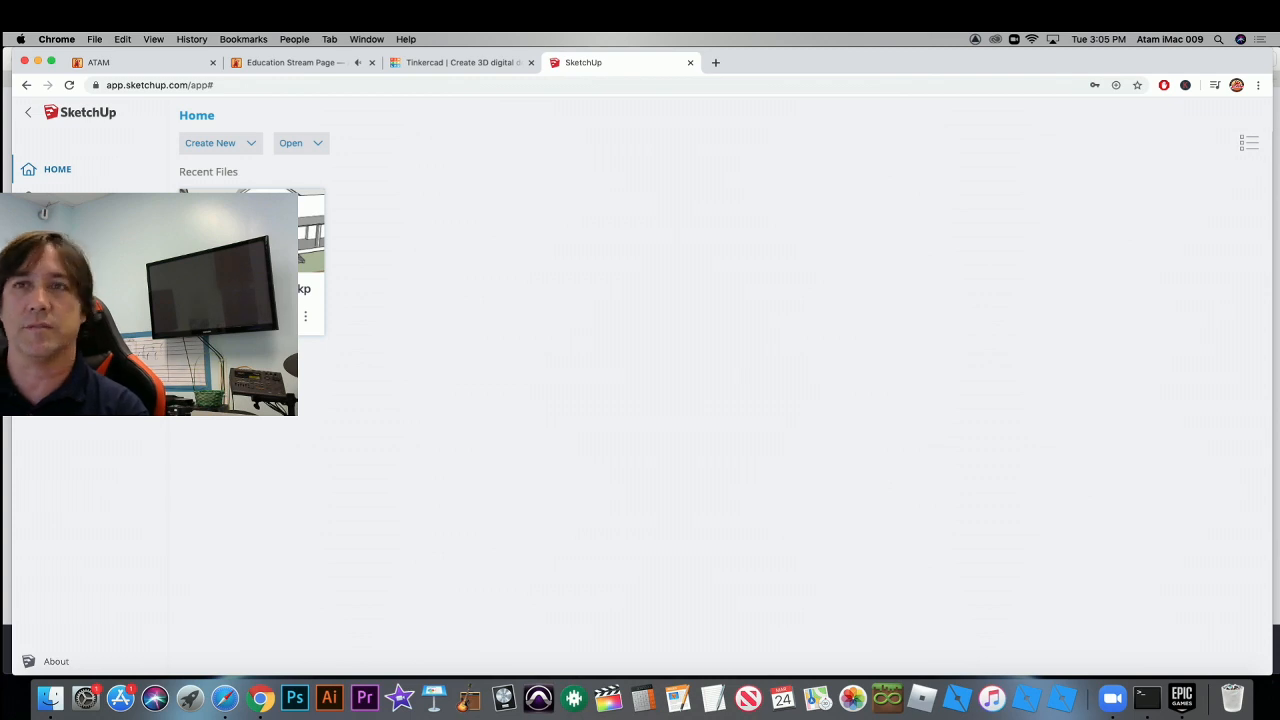
click(219, 151)
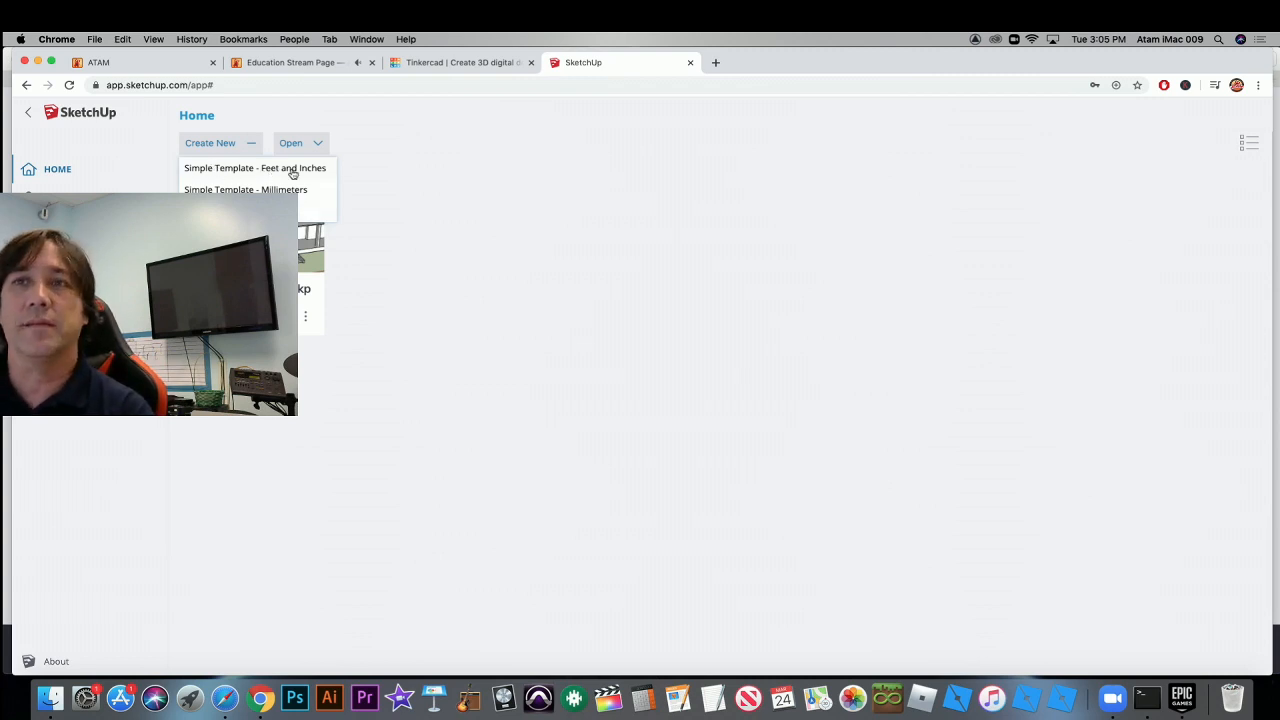
click(27, 112)
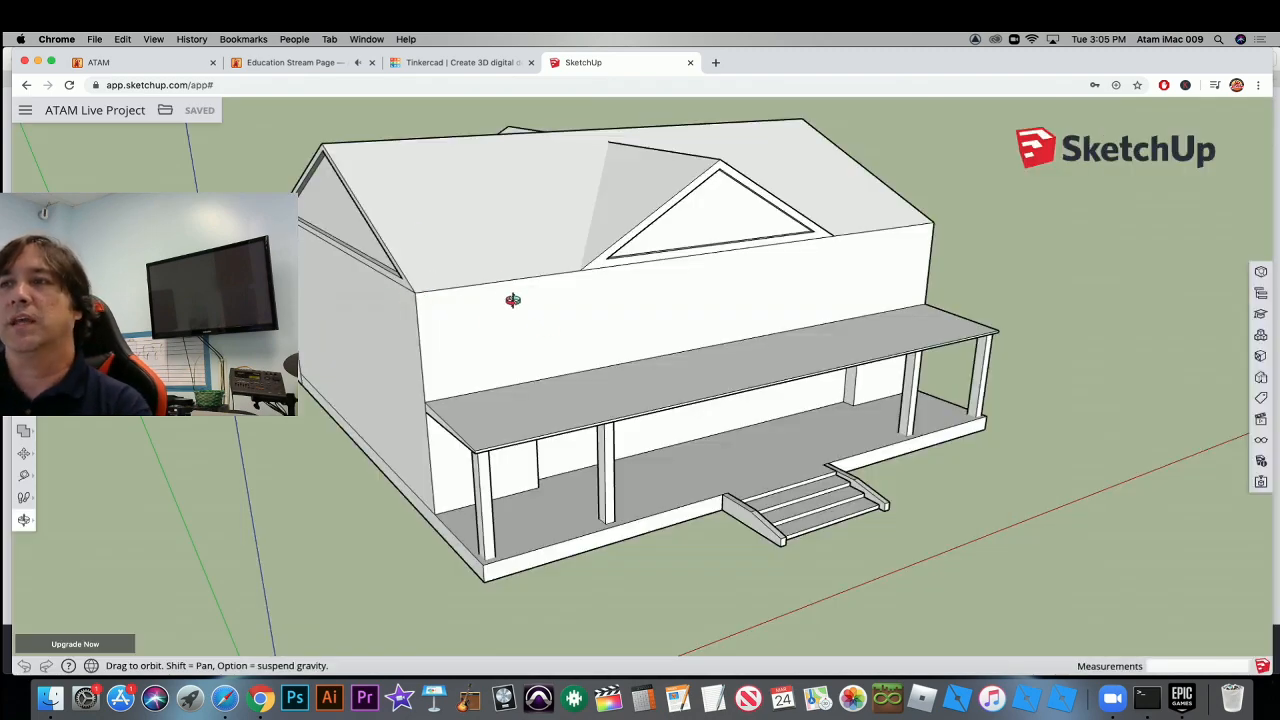
Inspect the house model's roof and front porch from above and from the corner.
drag(514, 294, 531, 323)
drag(874, 380, 735, 404)
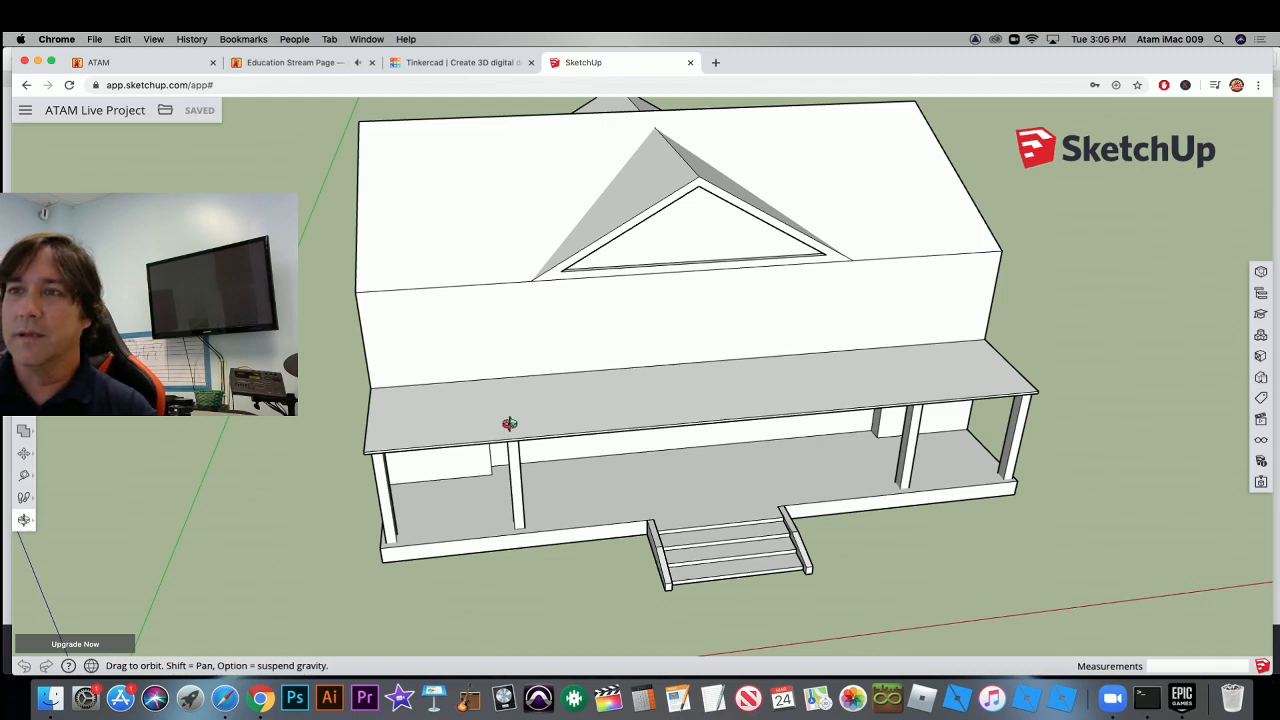
drag(509, 423, 686, 349)
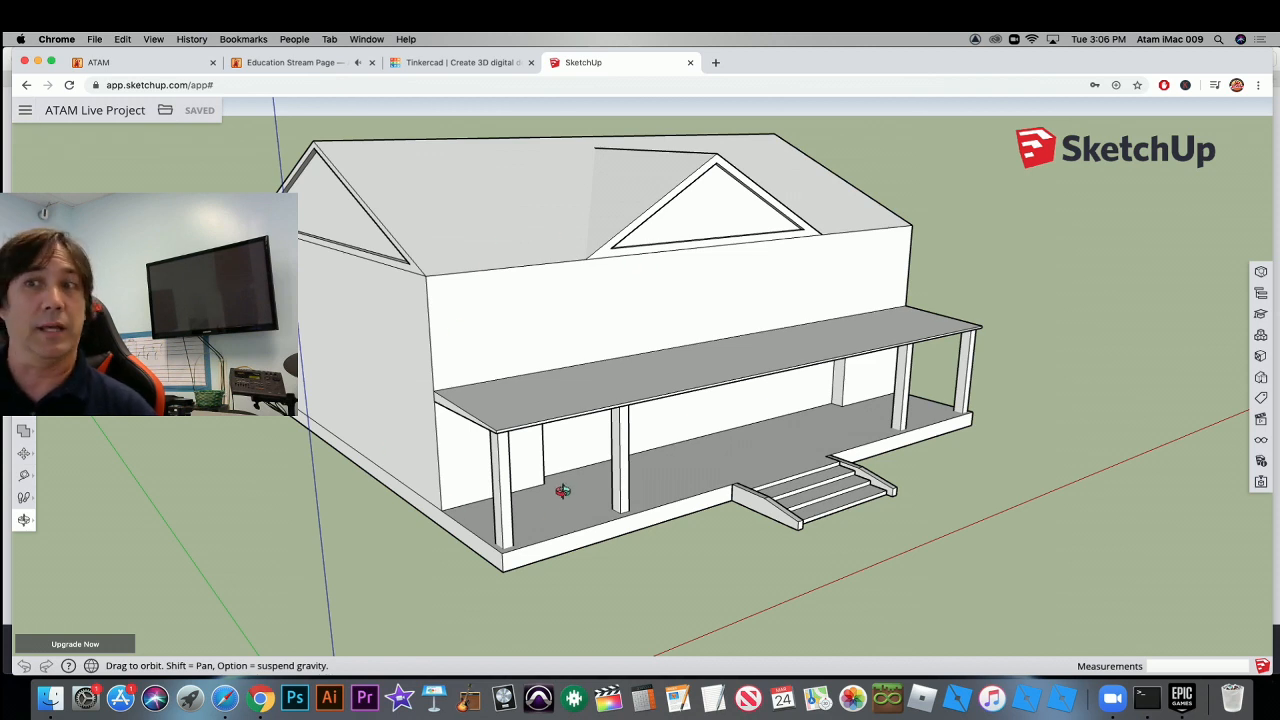
Create a new SketchUp model from the Simple Template - Feet and Inches.
click(25, 112)
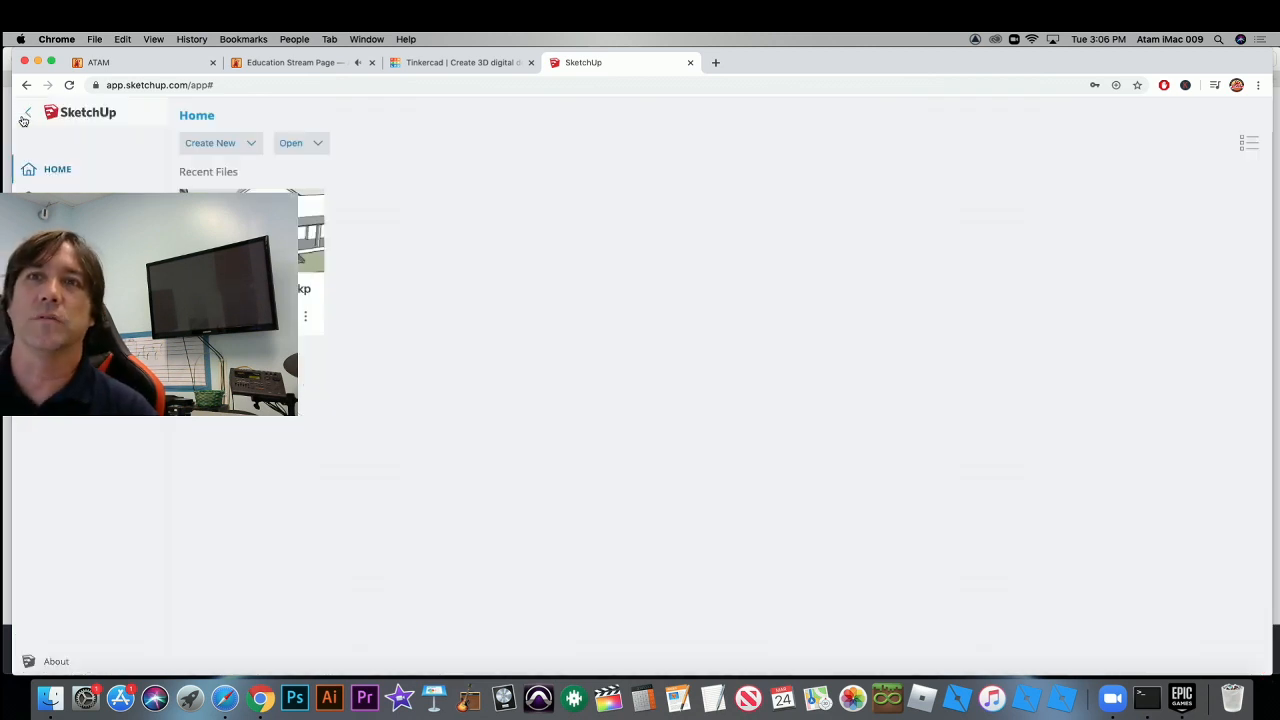
click(214, 143)
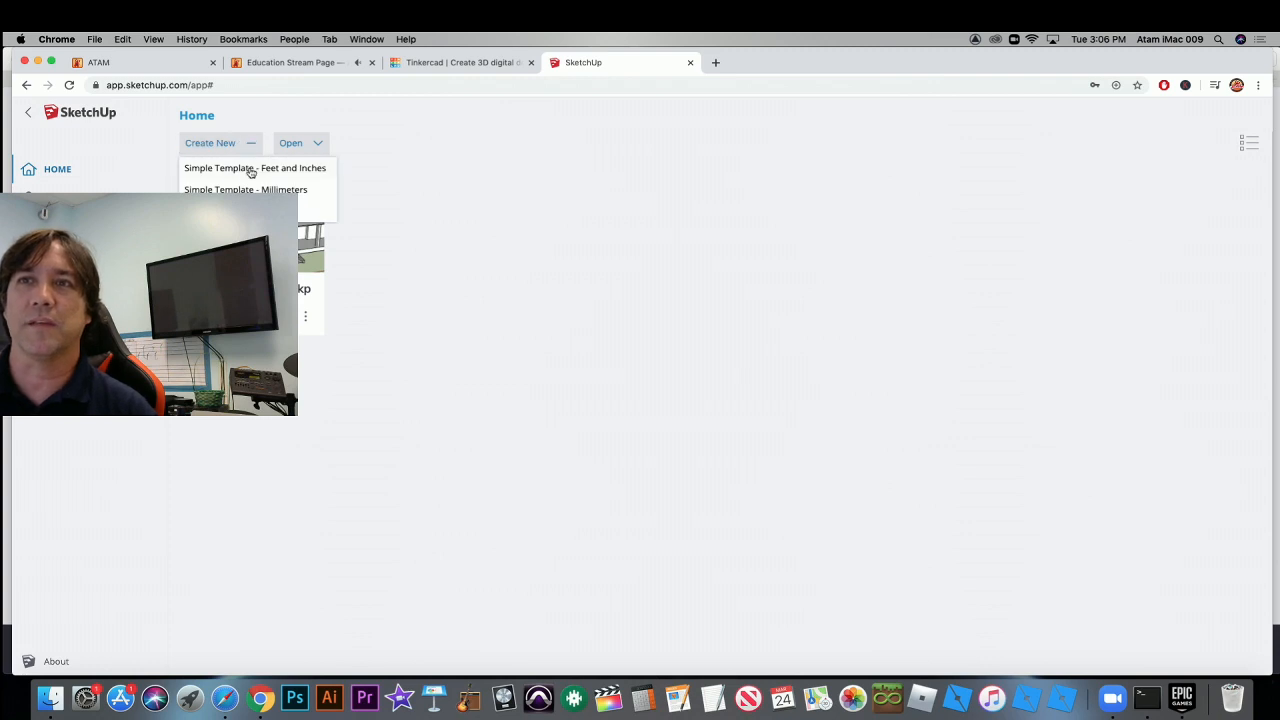
click(238, 168)
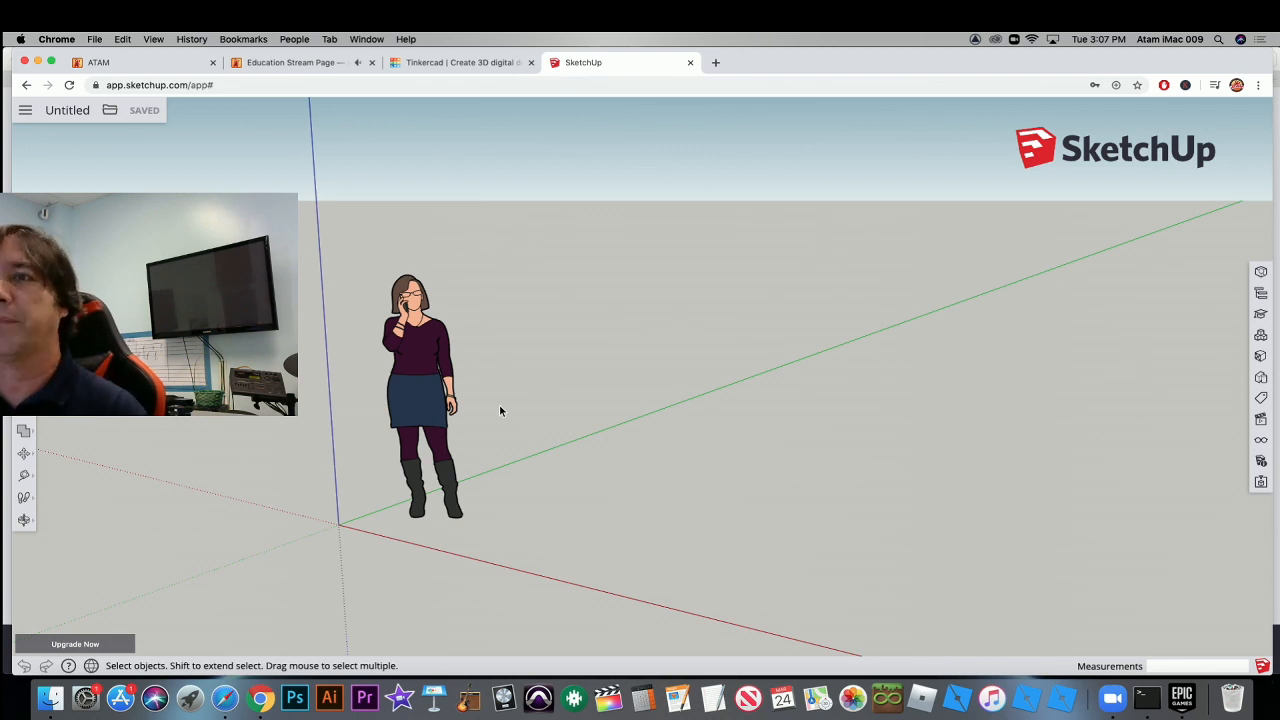
Zoom in and out around the standing figure near the axis origin to view it at different distances.
scroll(503, 324, up, 2)
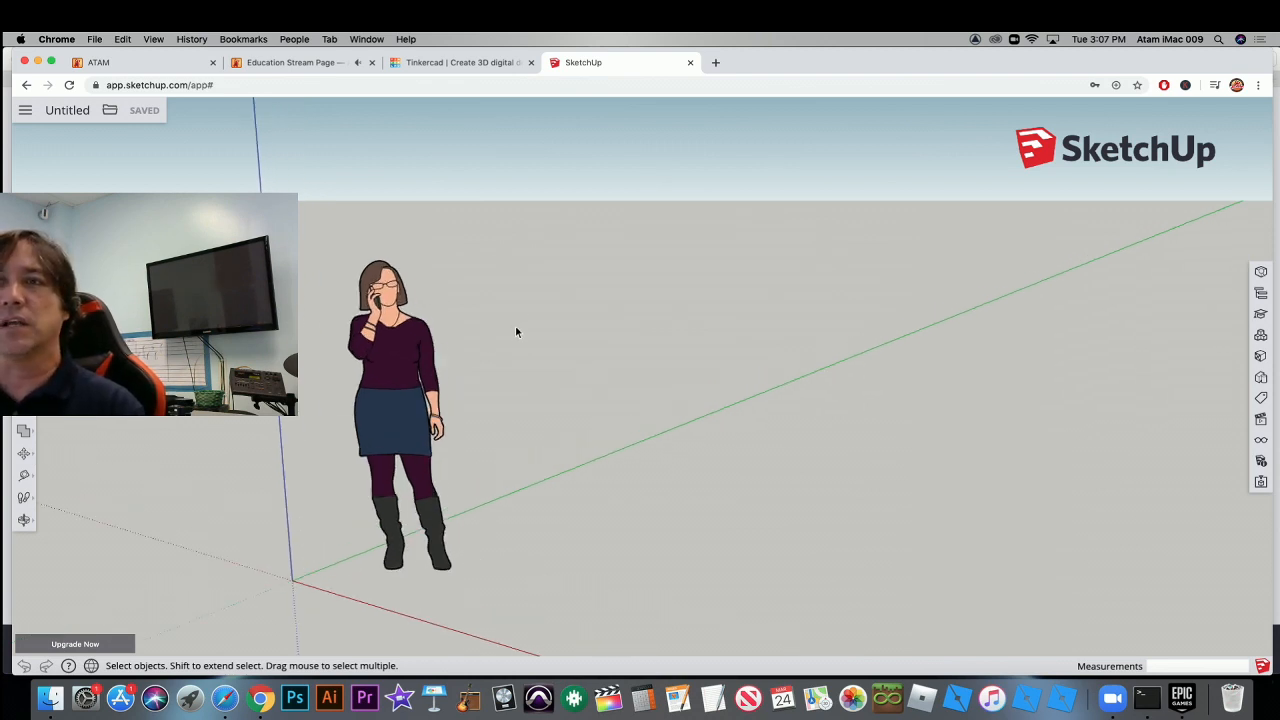
scroll(516, 327, down, 4)
scroll(517, 333, down, 1)
scroll(529, 326, up, 3)
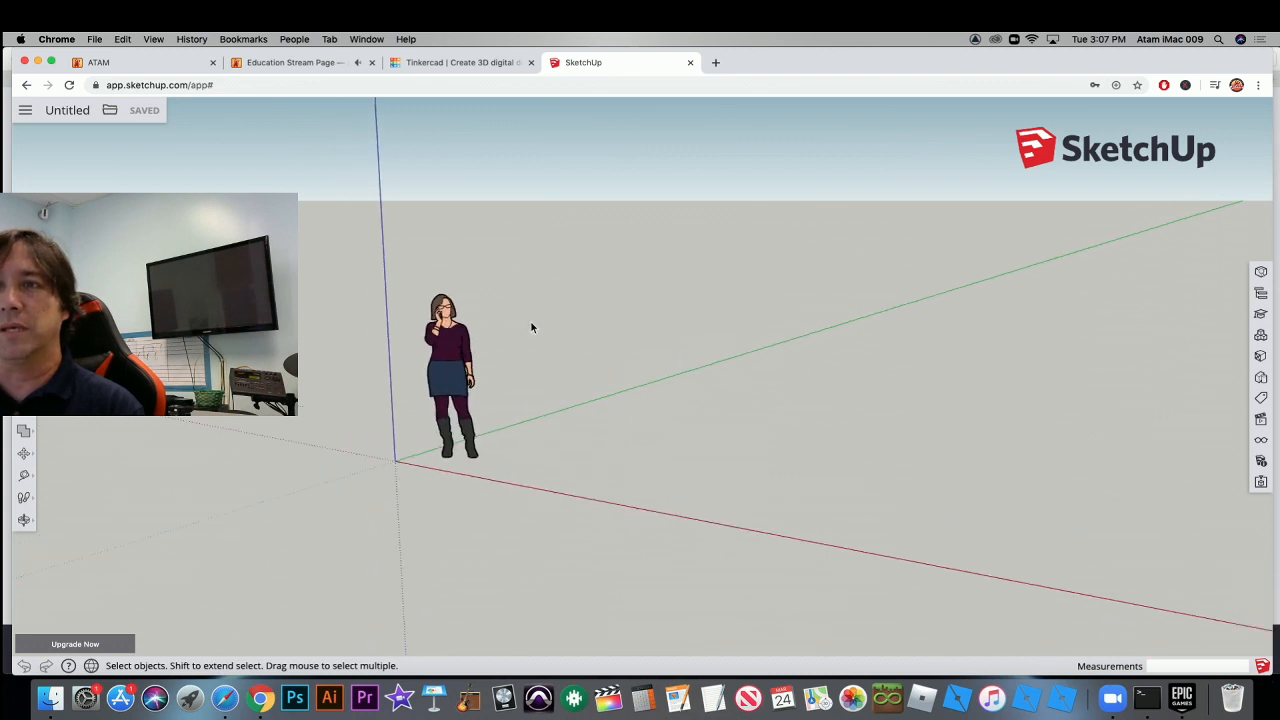
scroll(528, 325, down, 2)
scroll(528, 327, down, 1)
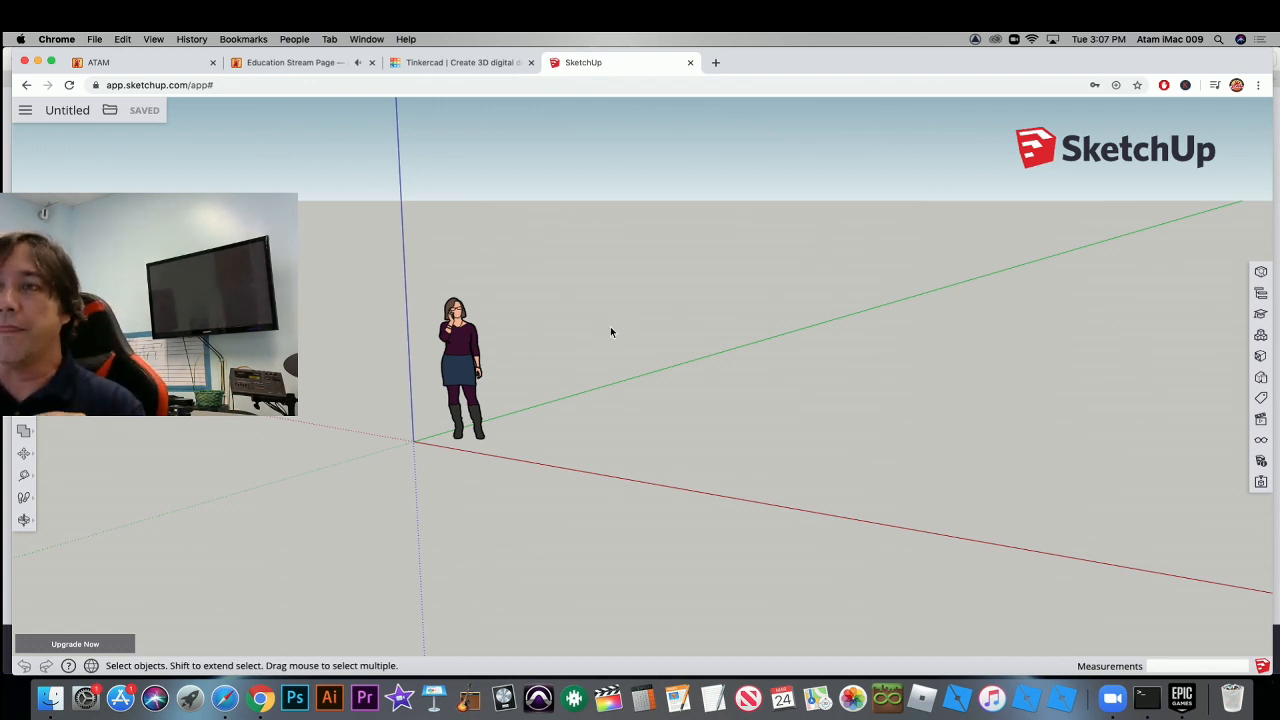
scroll(628, 322, up, 3)
scroll(623, 327, down, 2)
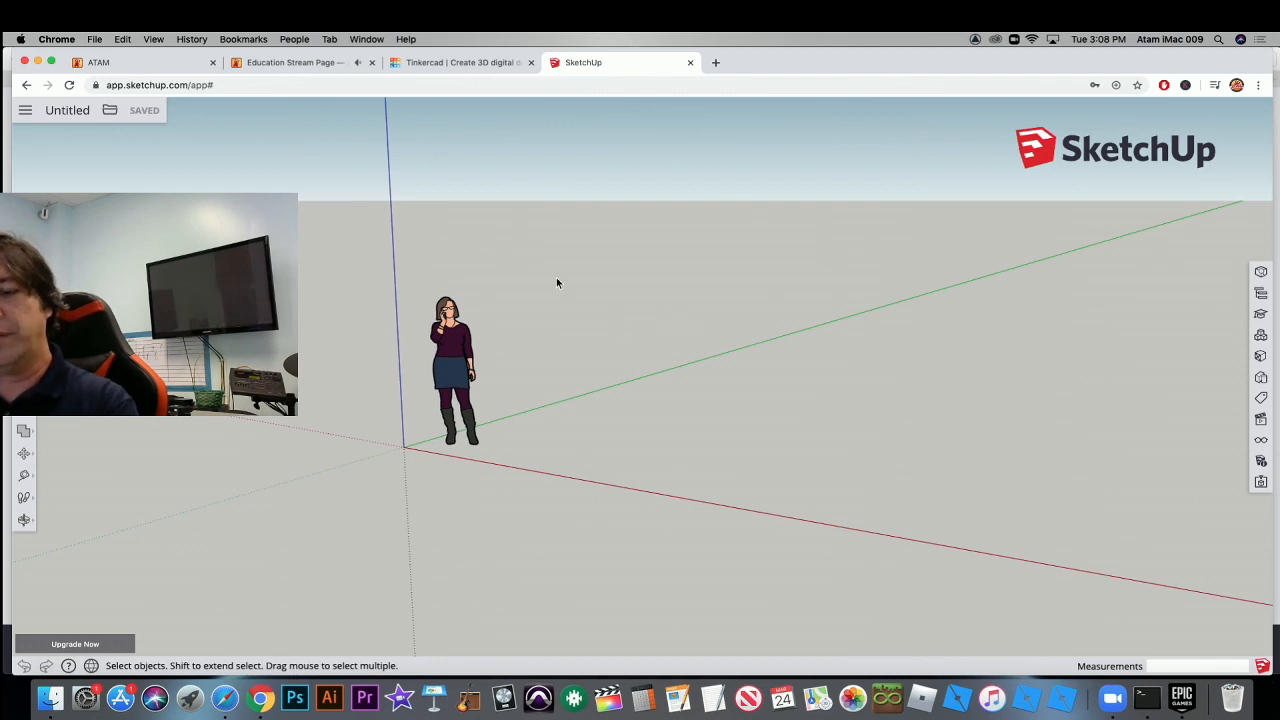
Pan the standing figure and origin toward the middle of the scene, and orbit and zoom out to a higher, wider viewpoint.
key(h)
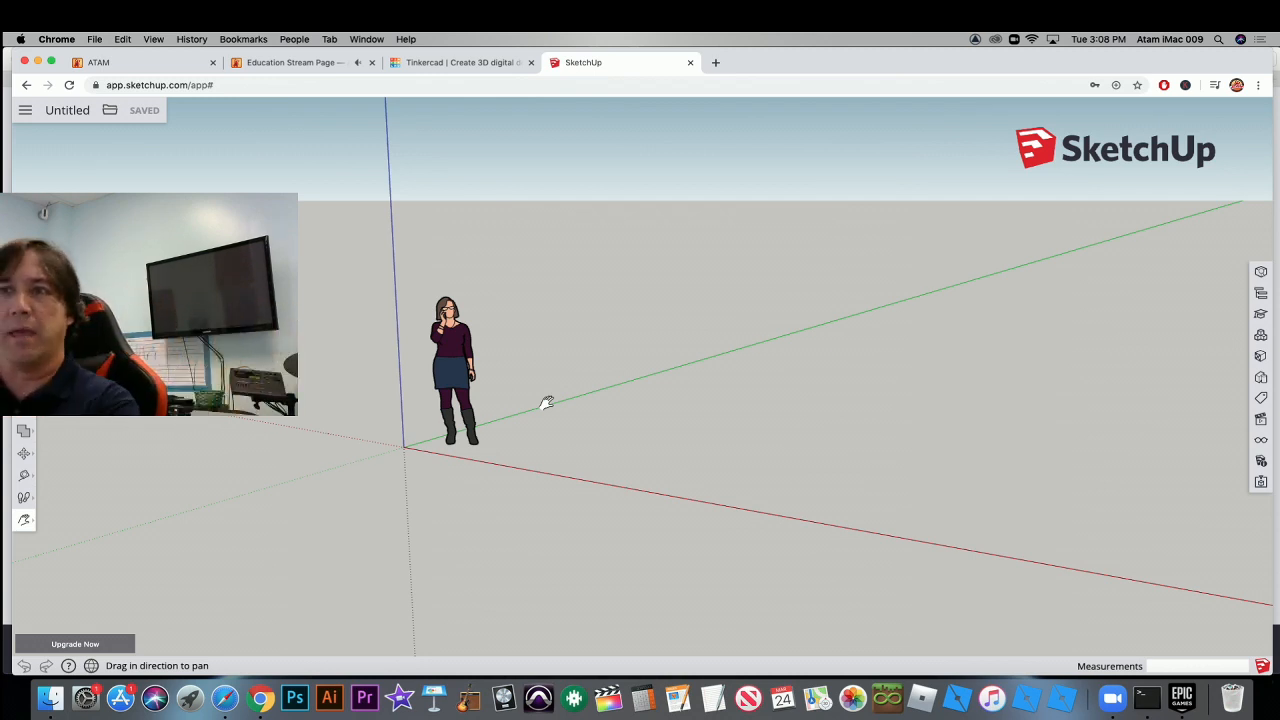
mouse_move(551, 403)
mouse_down()
mouse_move(586, 380)
mouse_move(484, 377)
mouse_move(917, 360)
mouse_move(543, 366)
mouse_move(667, 366)
mouse_move(834, 391)
mouse_move(823, 249)
mouse_move(803, 434)
mouse_move(793, 358)
mouse_move(786, 386)
mouse_move(771, 347)
mouse_up()
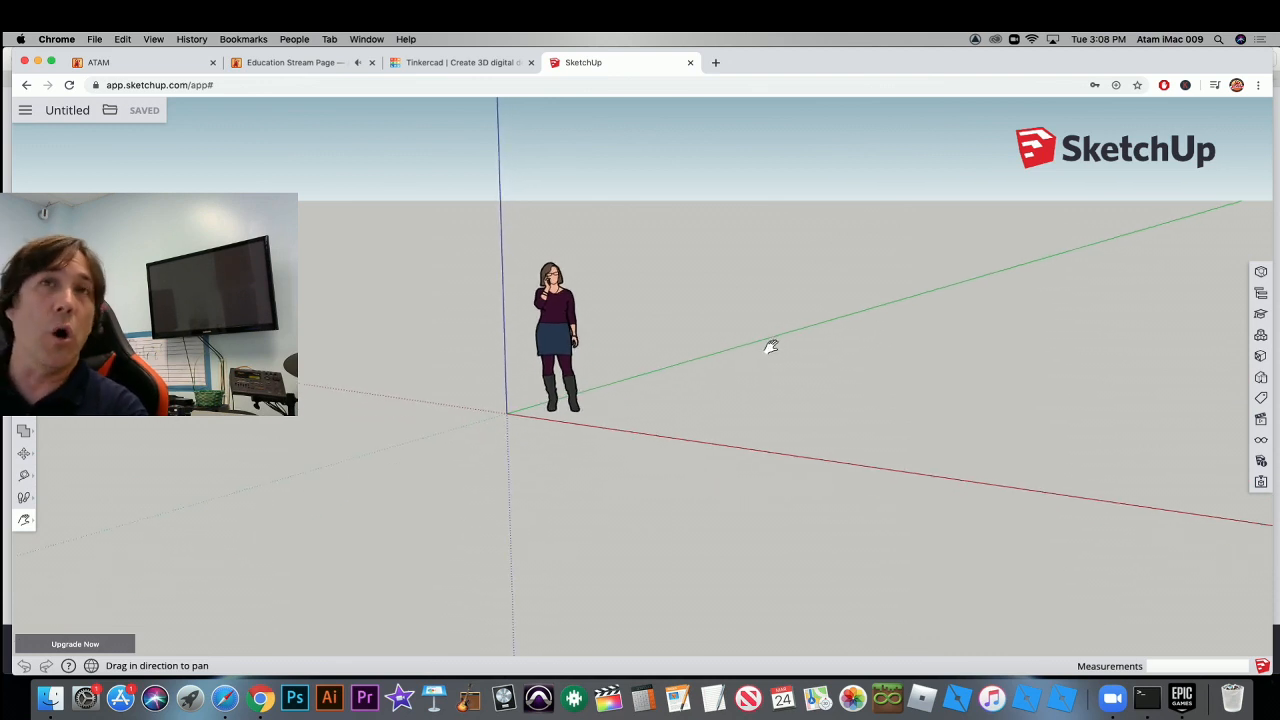
key(o)
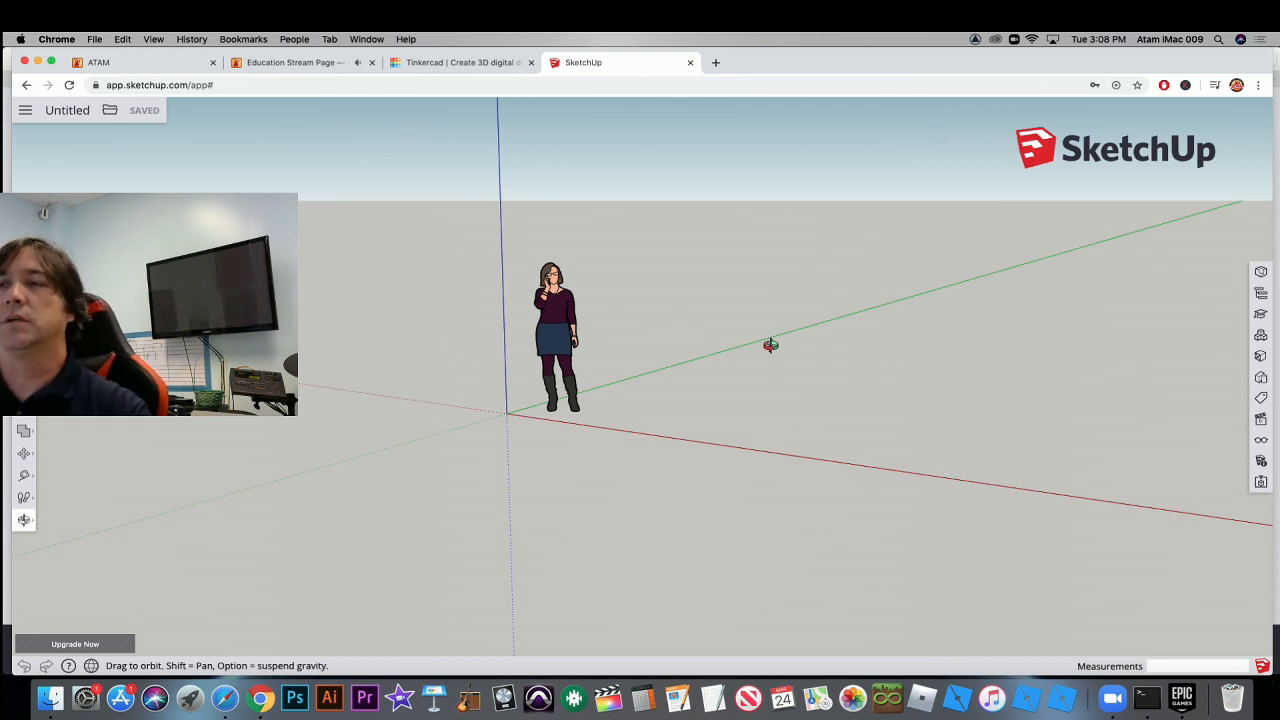
mouse_move(840, 297)
mouse_down()
mouse_move(766, 323)
mouse_move(366, 331)
mouse_move(350, 345)
mouse_move(745, 371)
mouse_move(831, 357)
mouse_up()
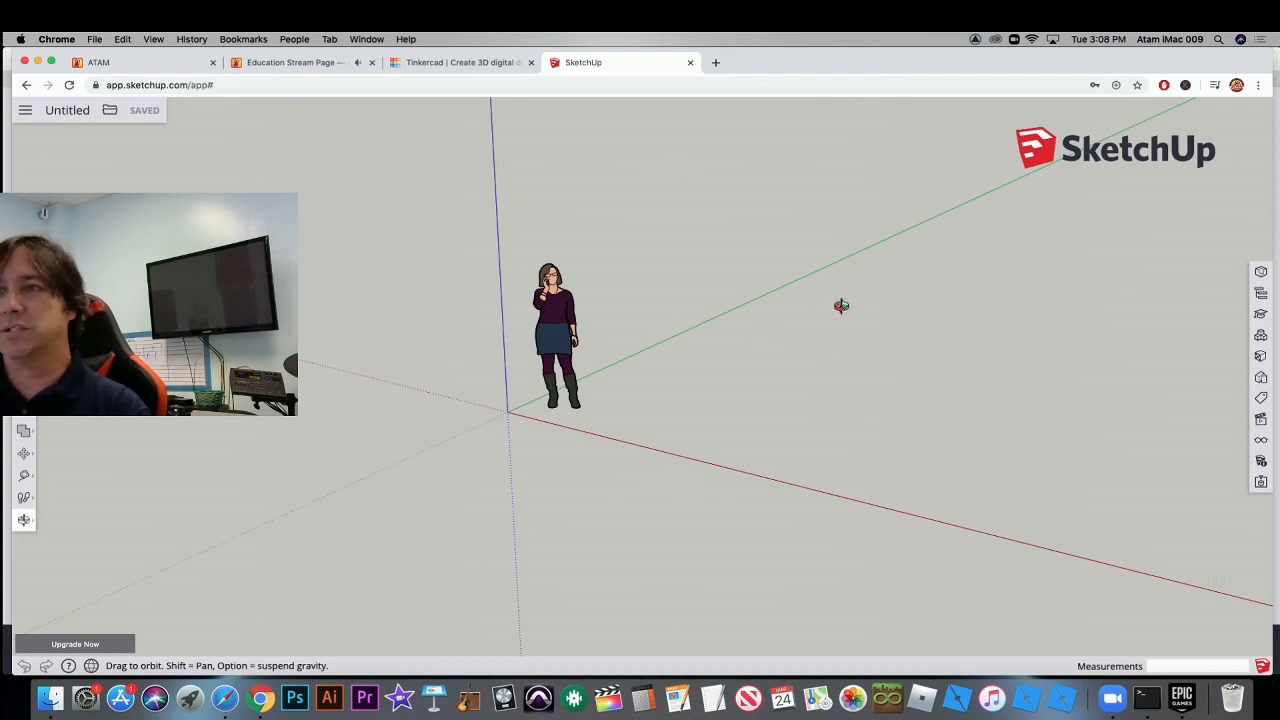
scroll(817, 338, down, 3)
scroll(817, 338, down, 1)
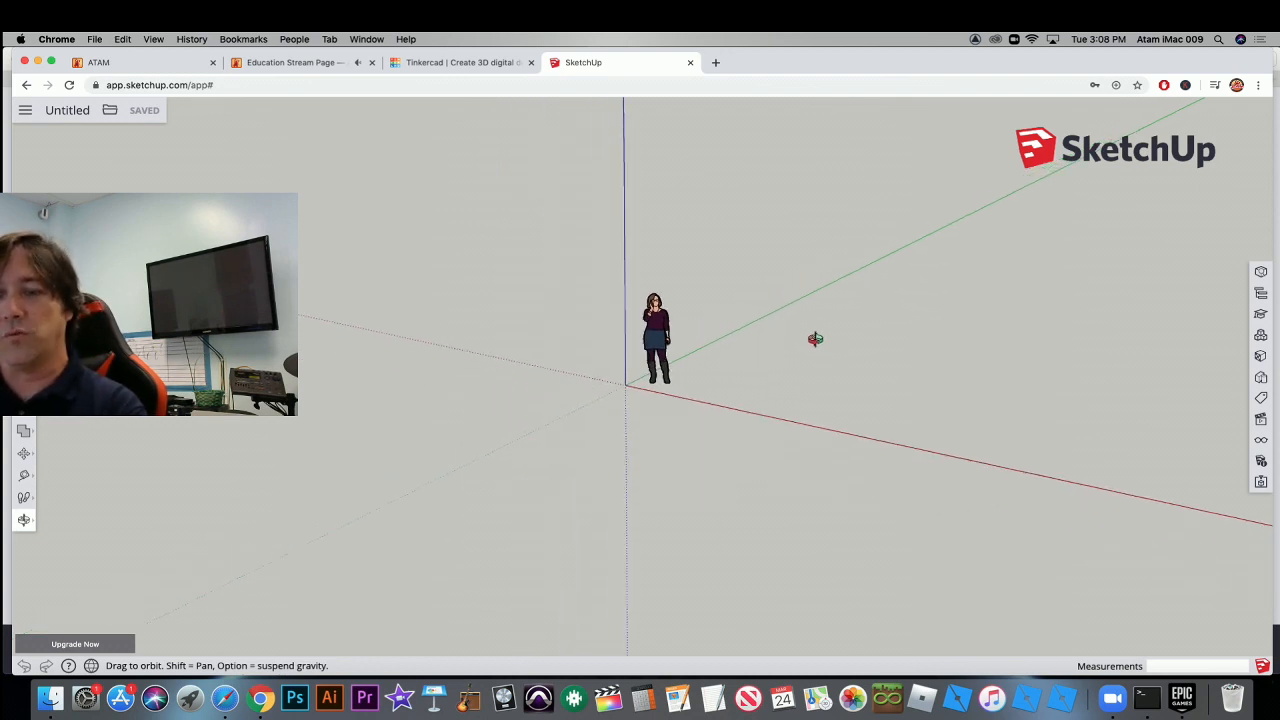
Pan the standing figure and origin aside, and orbit down to a lower viewpoint that includes the horizon.
key(h)
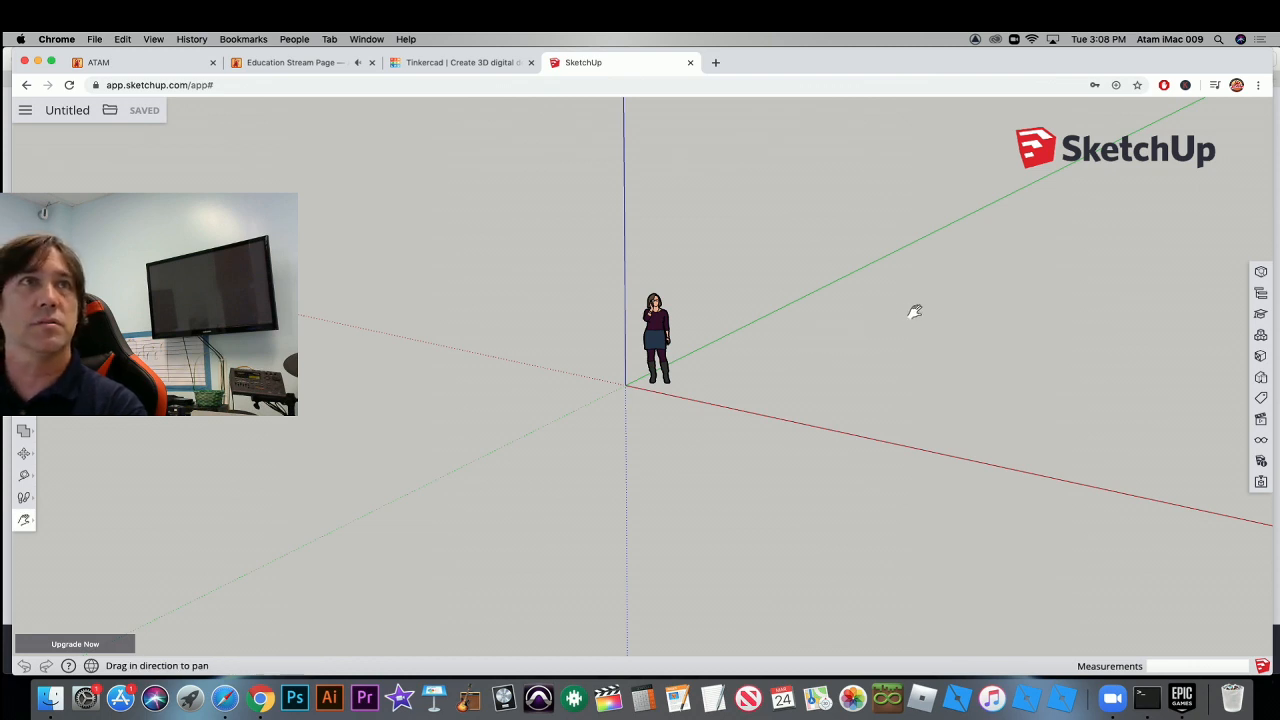
drag(914, 309, 389, 458)
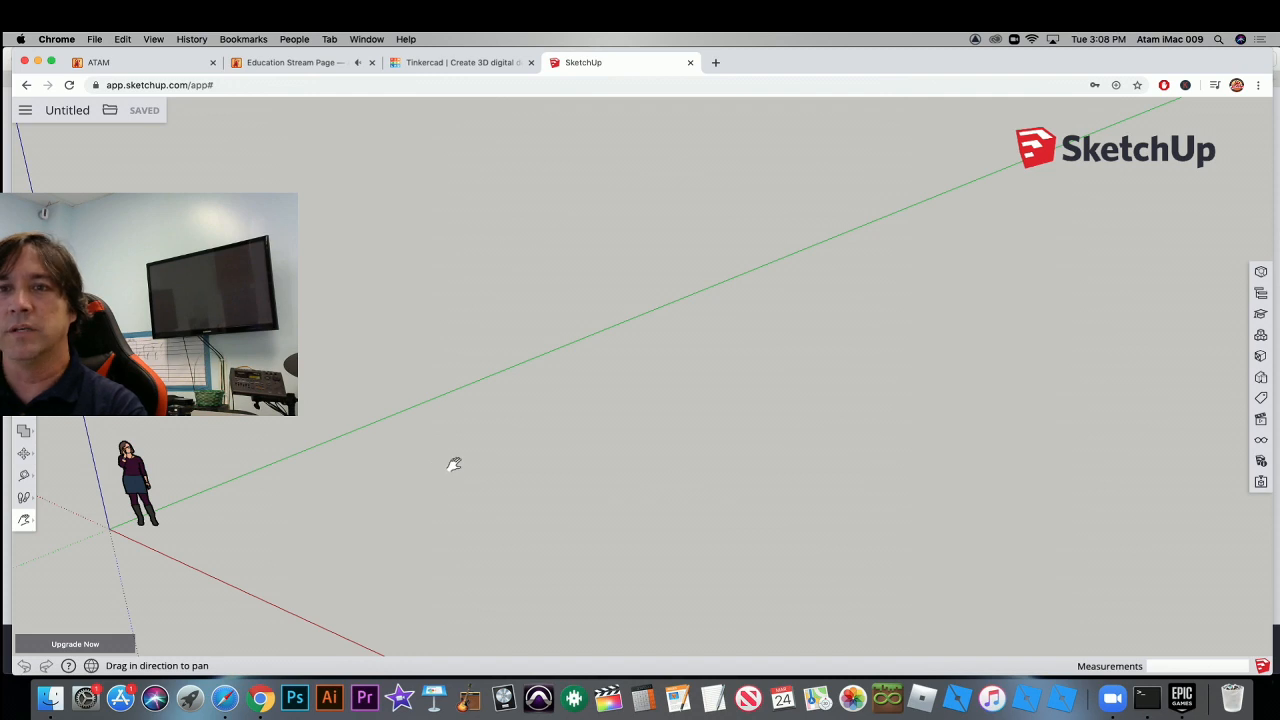
drag(477, 451, 465, 461)
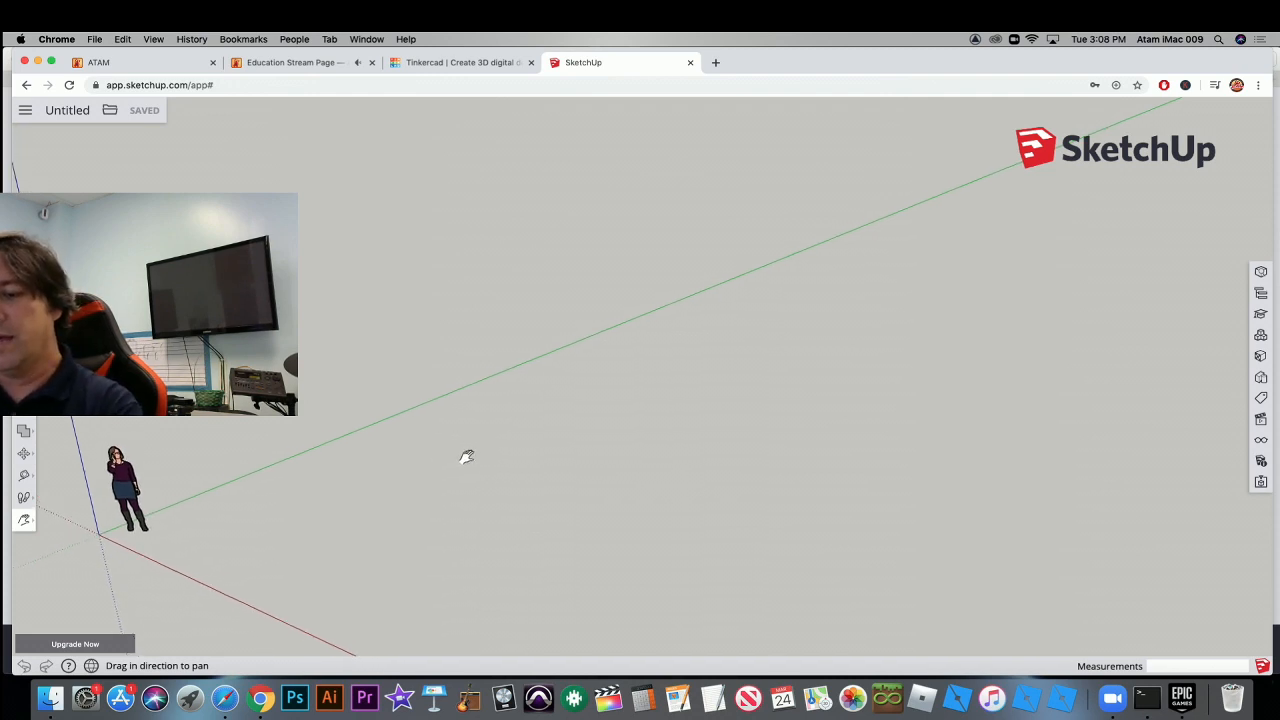
key(o)
drag(274, 549, 563, 420)
key(h)
key(o)
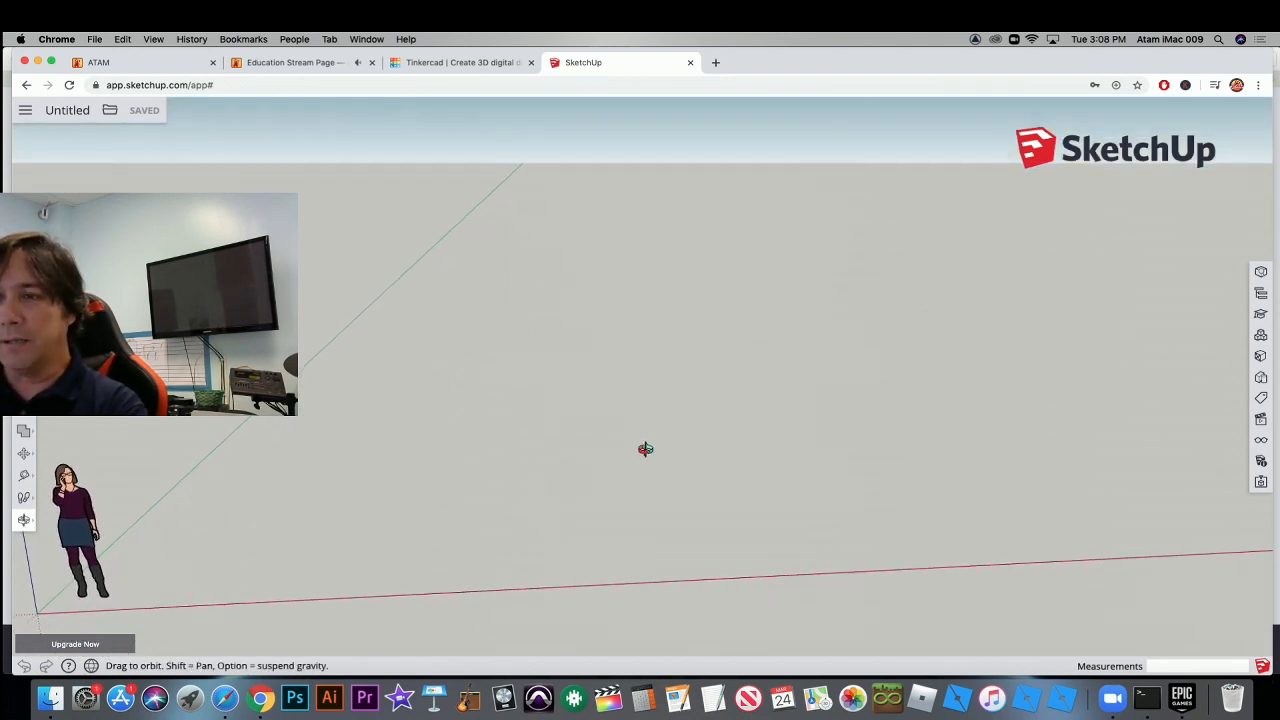
drag(643, 449, 583, 441)
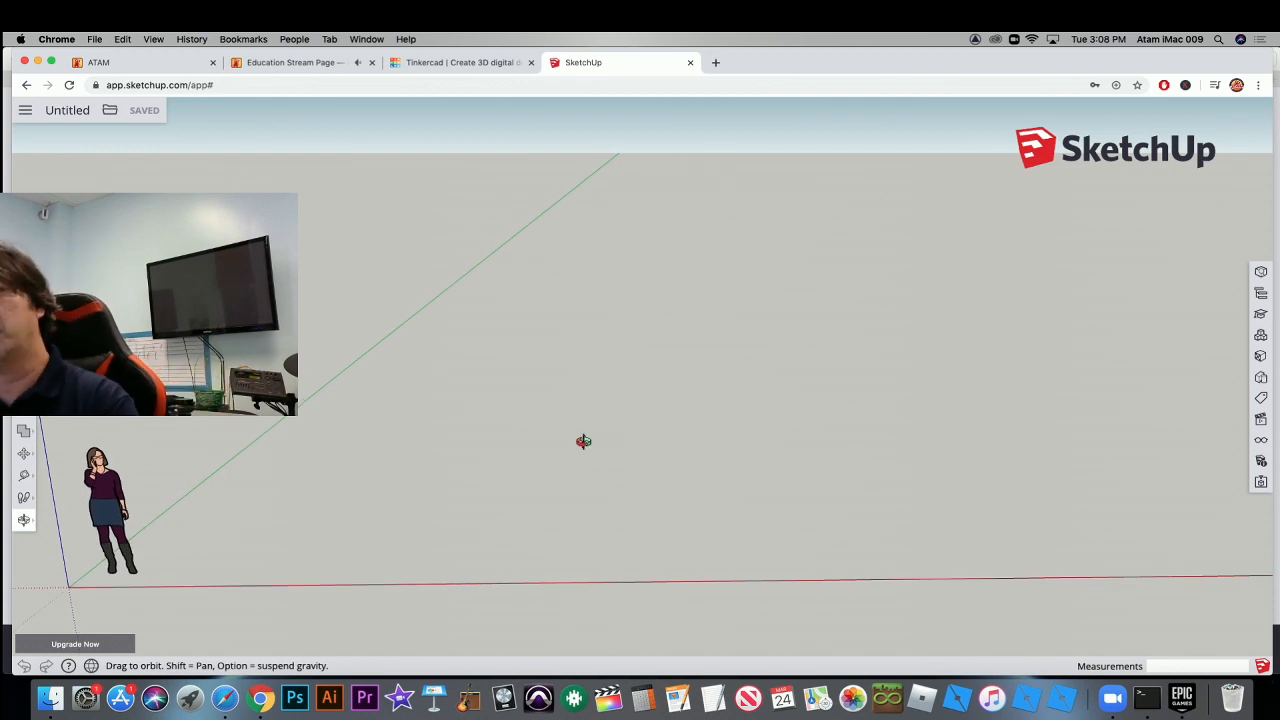
key(h)
drag(611, 456, 593, 462)
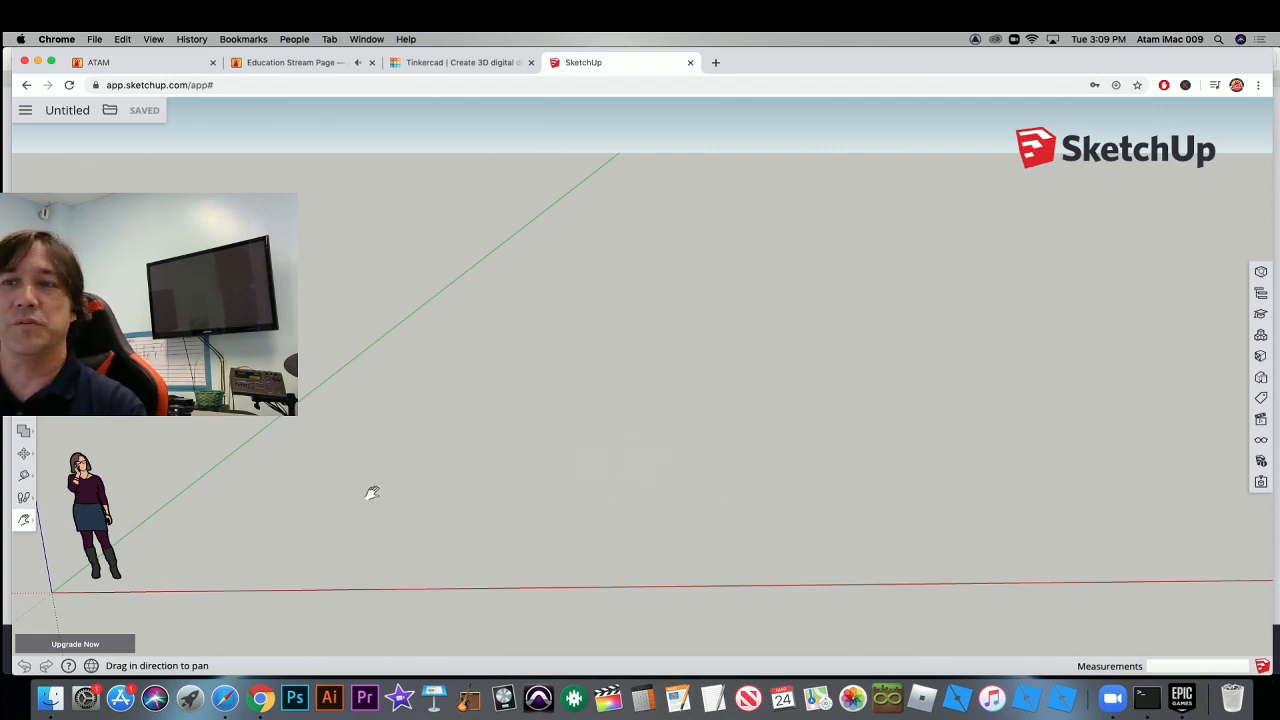
Pan the figure back toward the middle of the scene, orbit around it and zoom out.
drag(369, 491, 888, 354)
middle_drag(757, 434, 815, 385)
drag(815, 385, 598, 374)
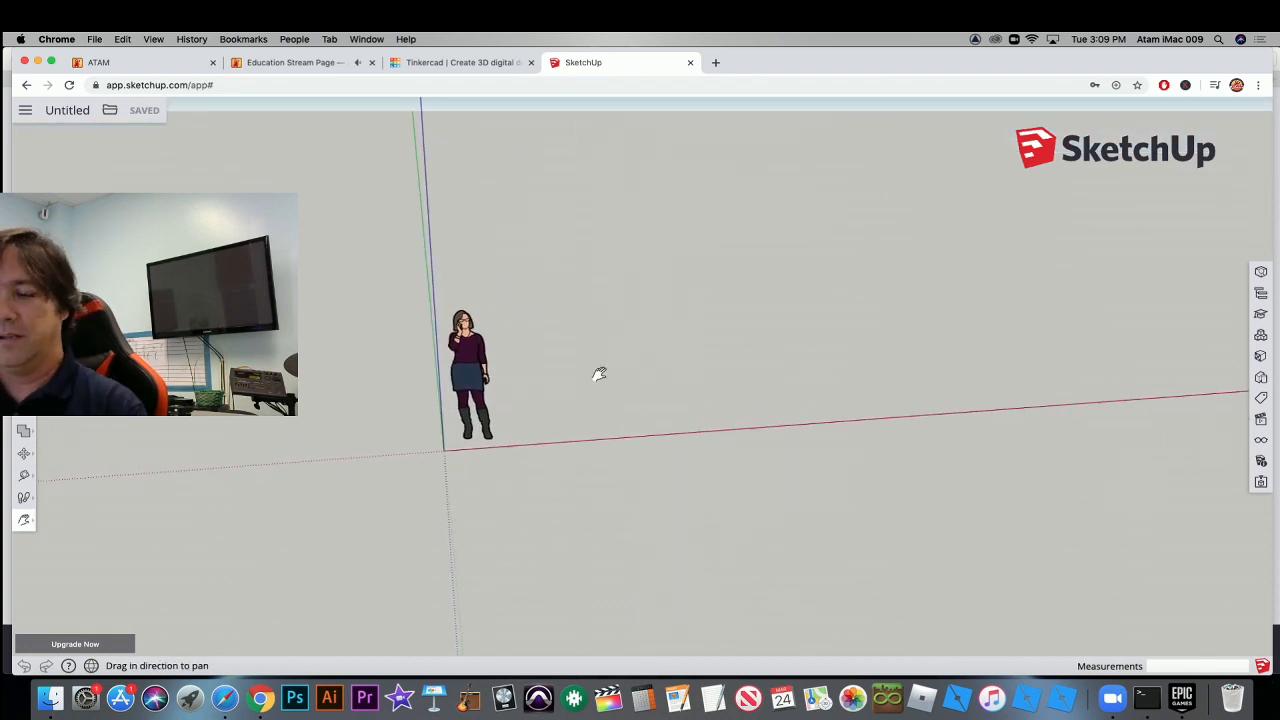
middle_drag(598, 374, 767, 331)
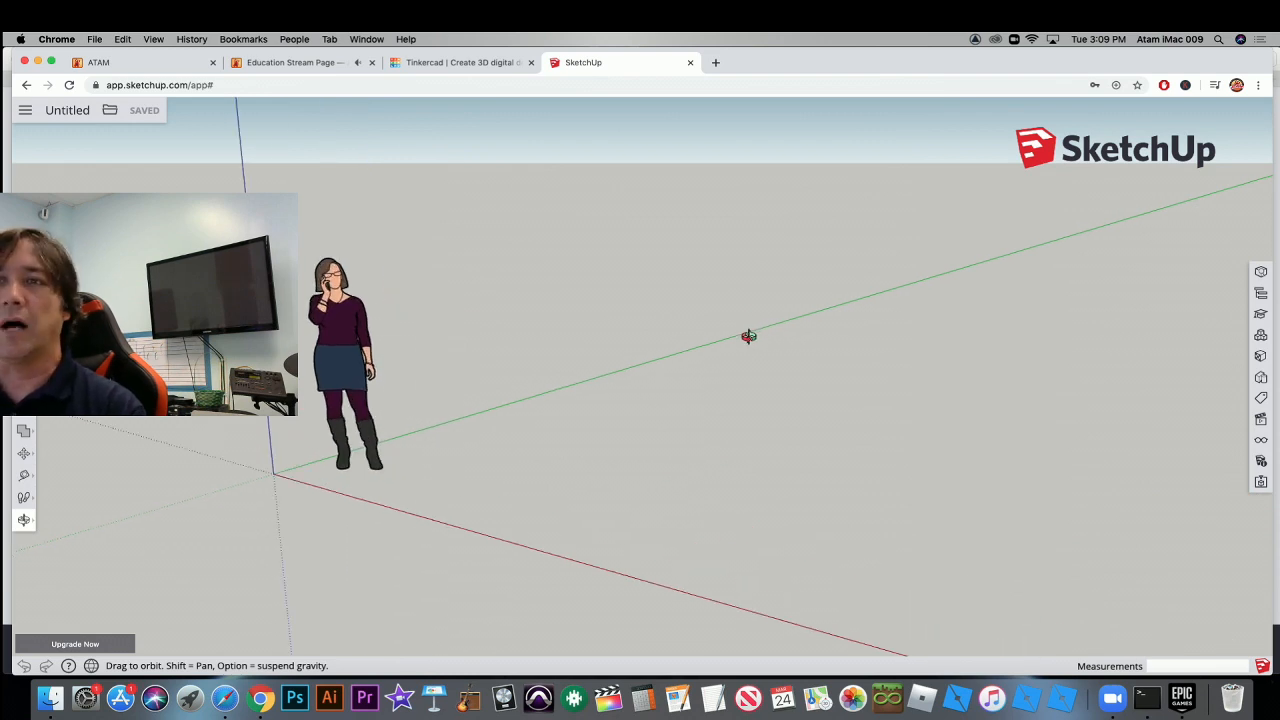
scroll(773, 368, down, 5)
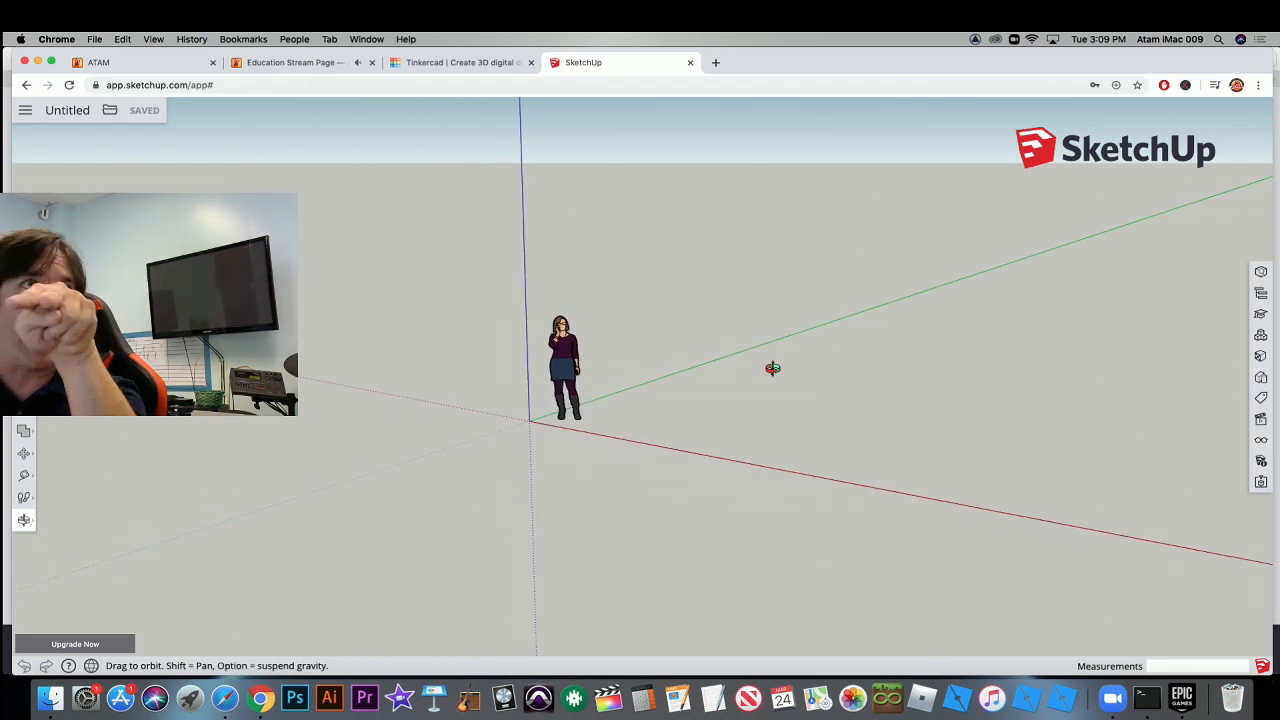
scroll(773, 368, down, 2)
Pan and orbit to a raised view of the open ground, with the figure and origin near the edge of the scene.
key(h)
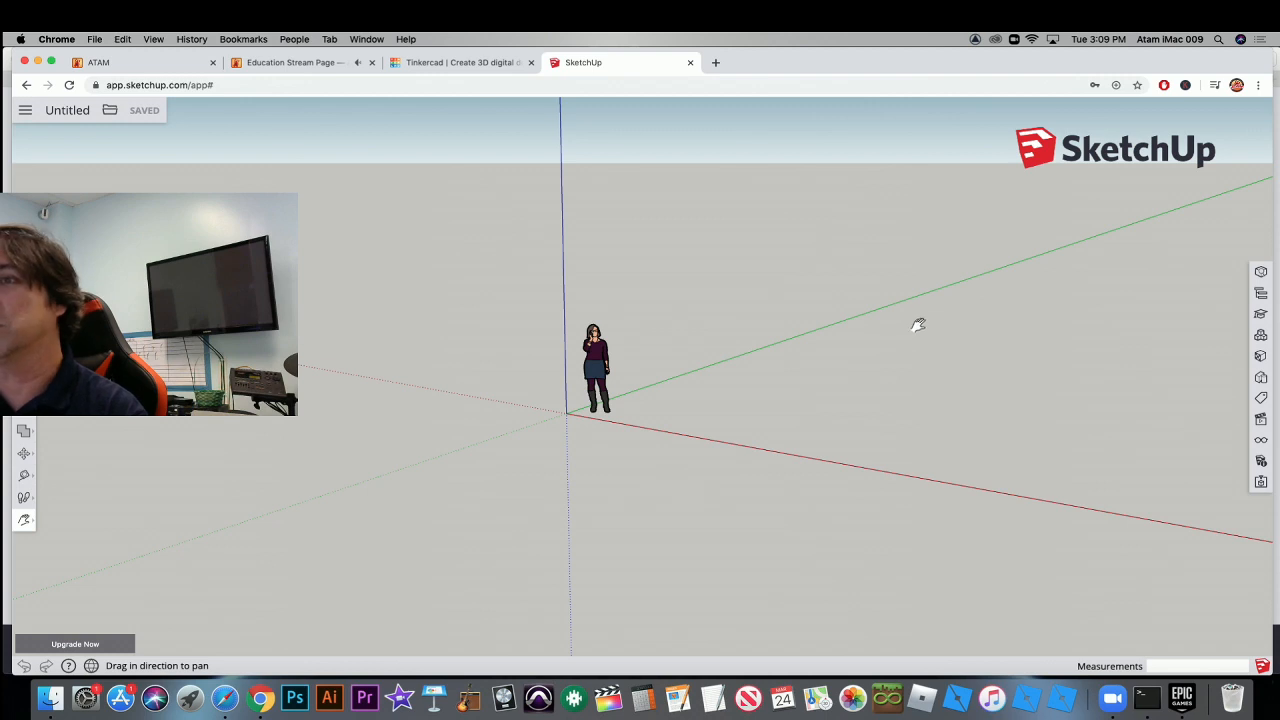
drag(997, 306, 563, 380)
key(o)
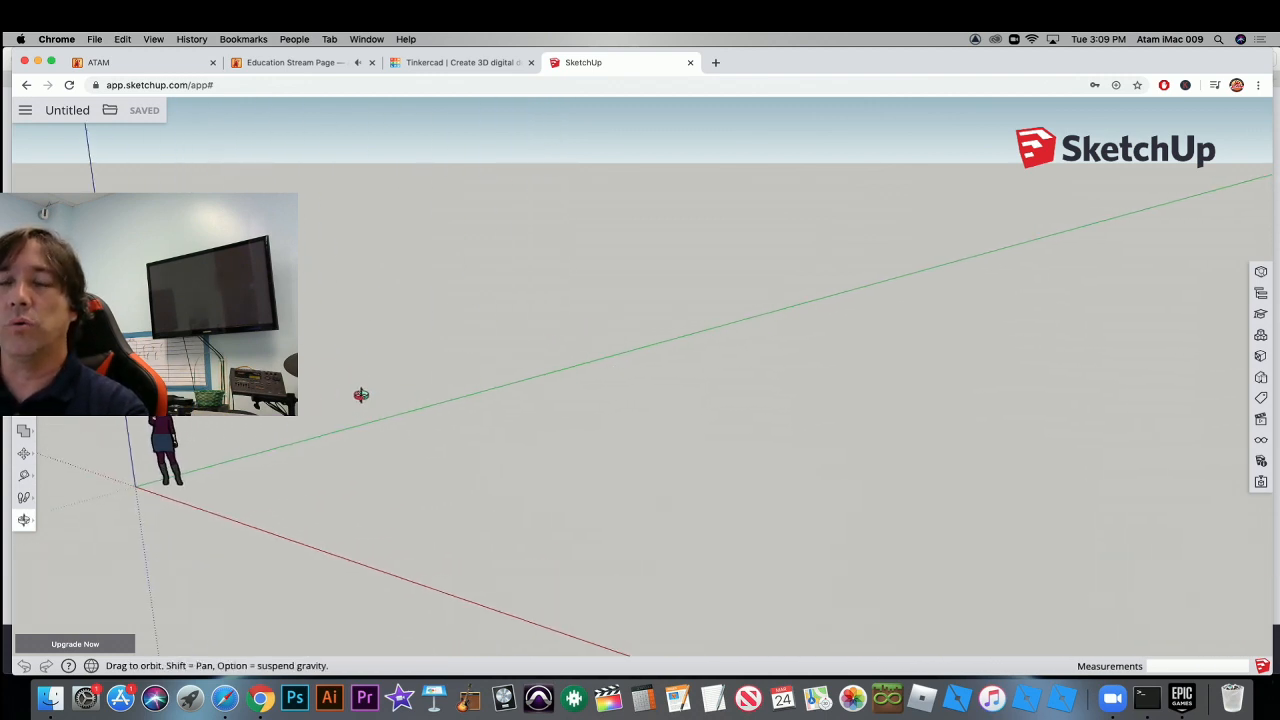
drag(341, 381, 600, 446)
key(h)
drag(700, 471, 650, 386)
key(o)
drag(731, 403, 734, 420)
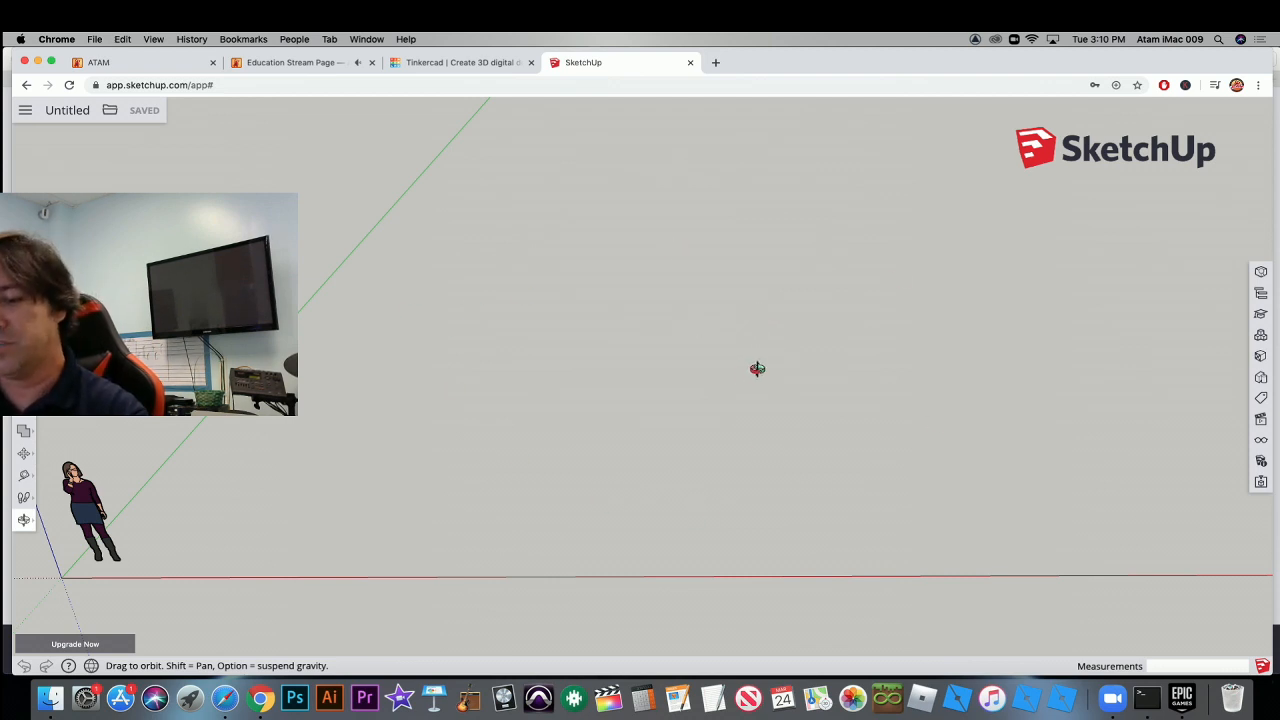
Draw a ground rectangle about 40' by 29' in the open area beside the standing figure for the house footprint.
key(r)
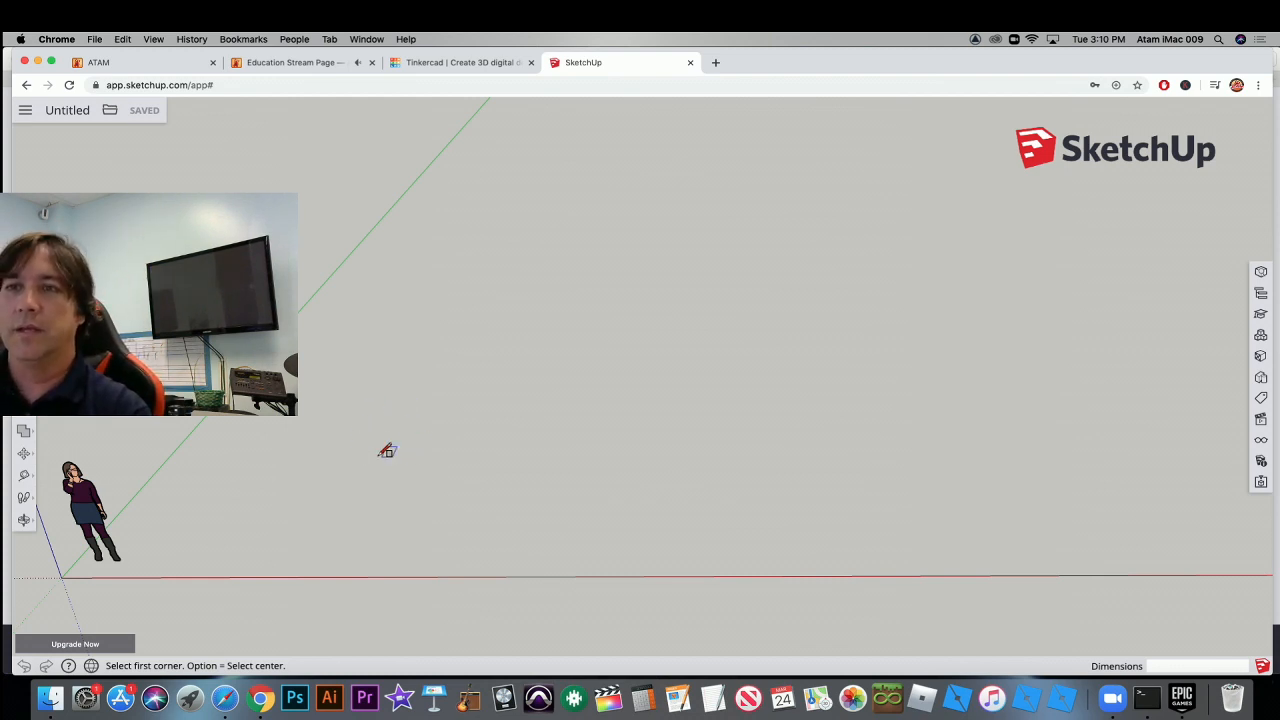
click(384, 465)
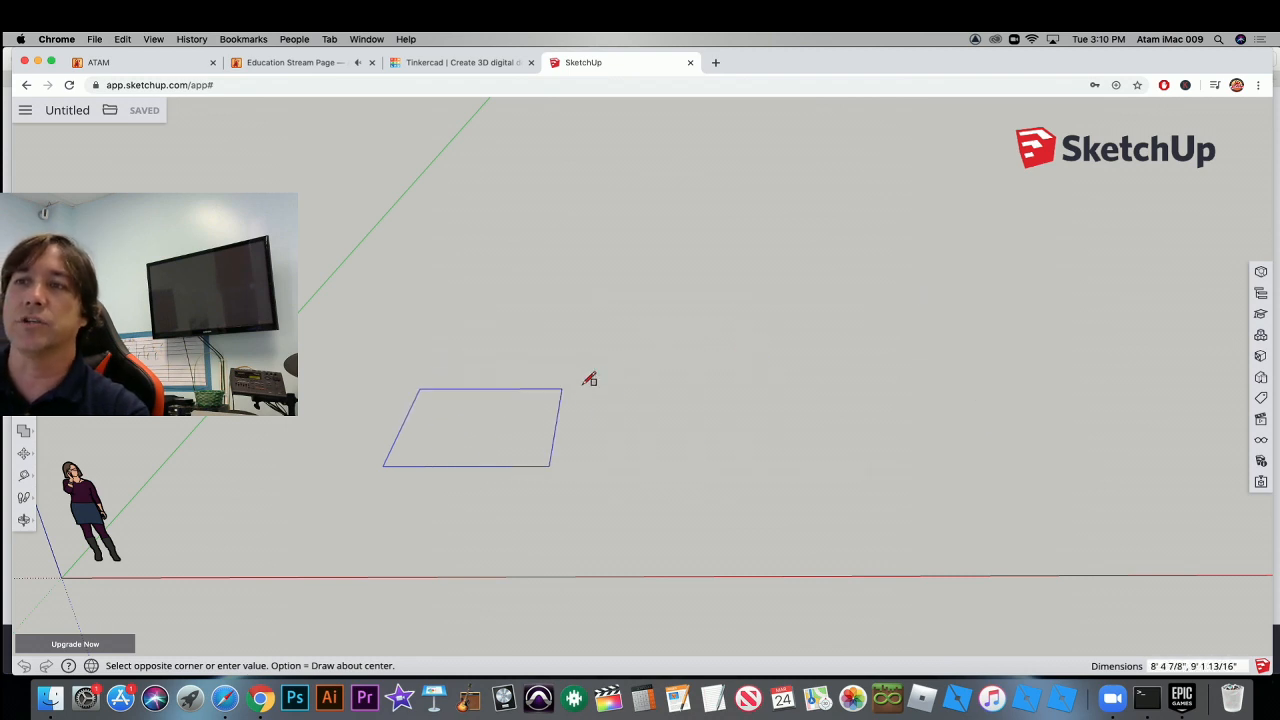
key(Escape)
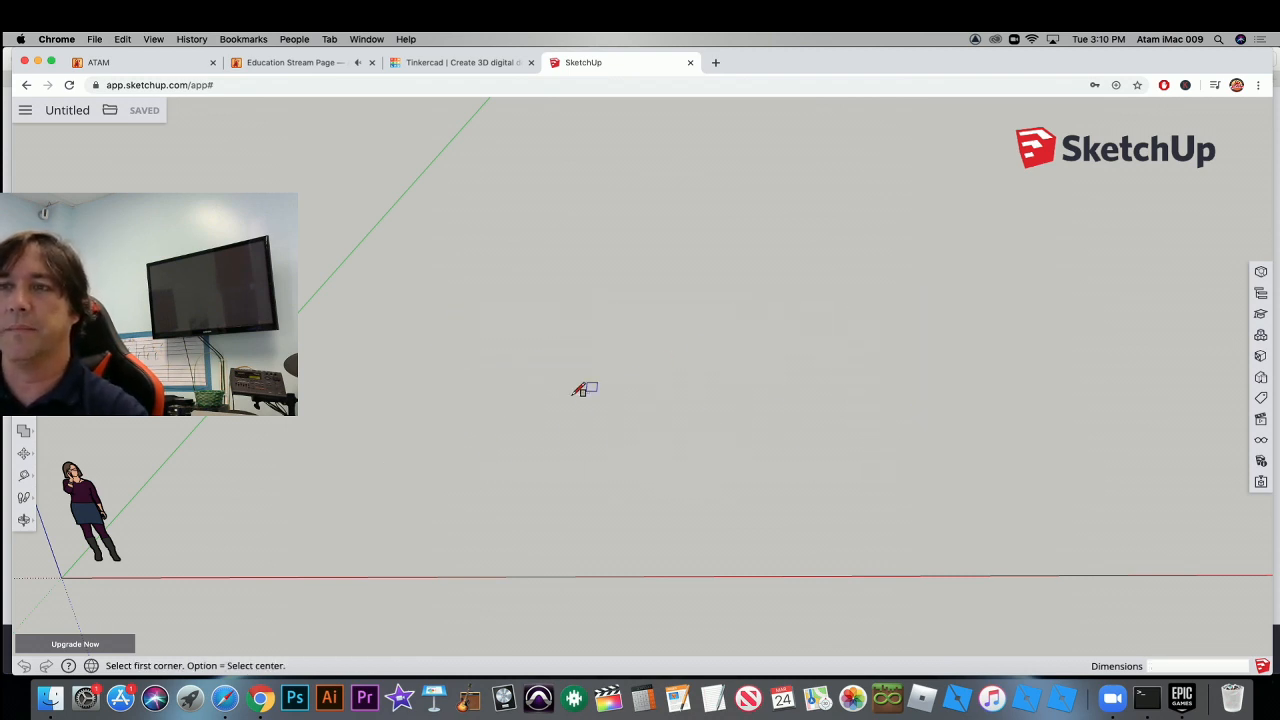
click(402, 452)
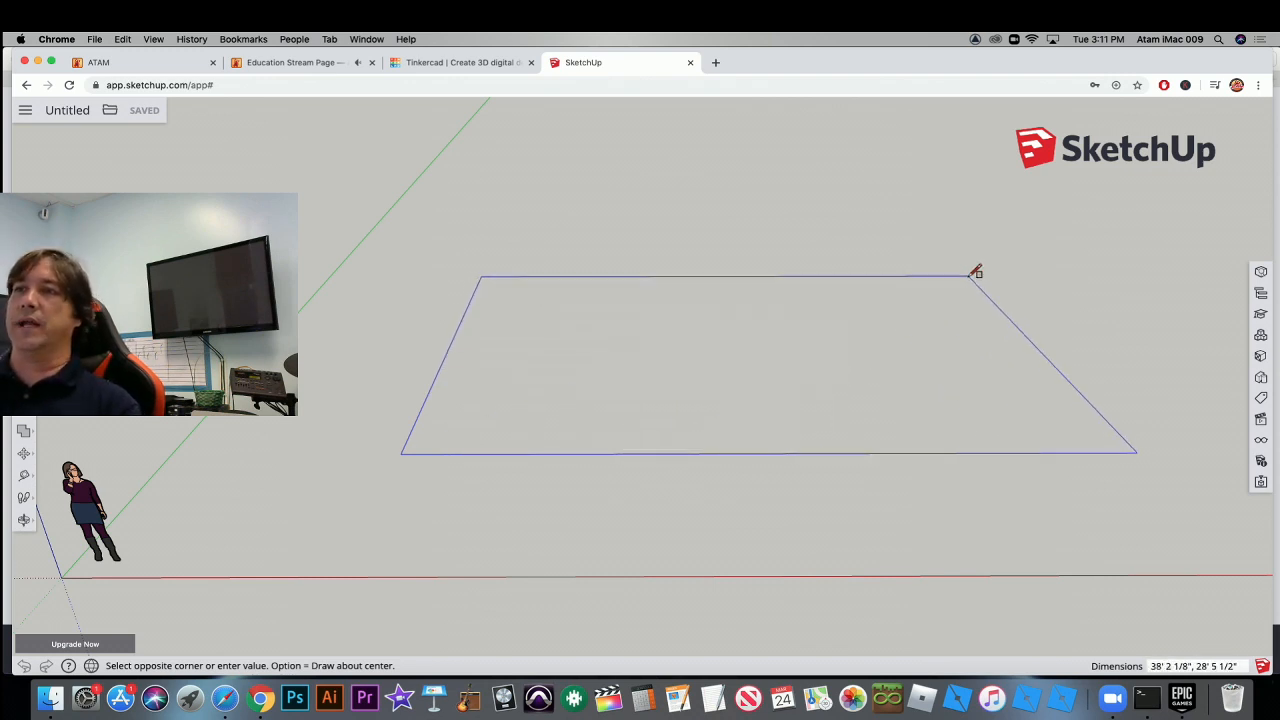
click(982, 270)
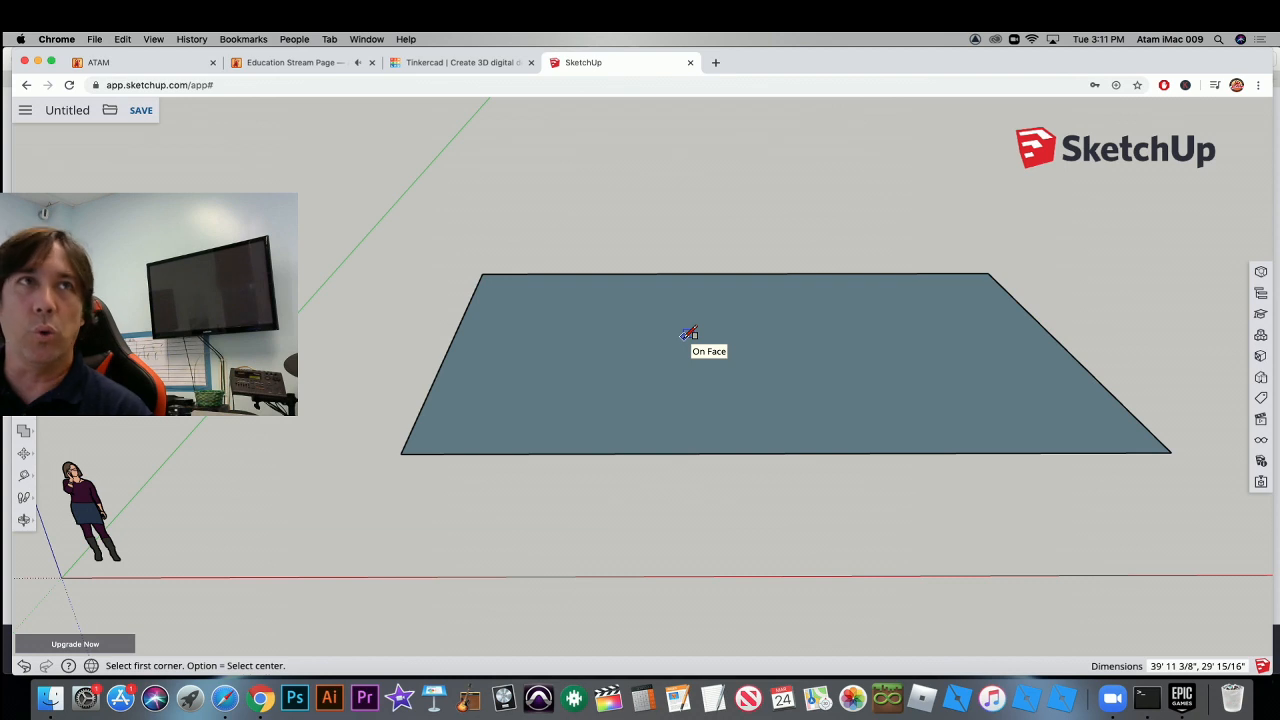
Push/Pull the house footprint up about 18' 3" into a solid block.
key(p)
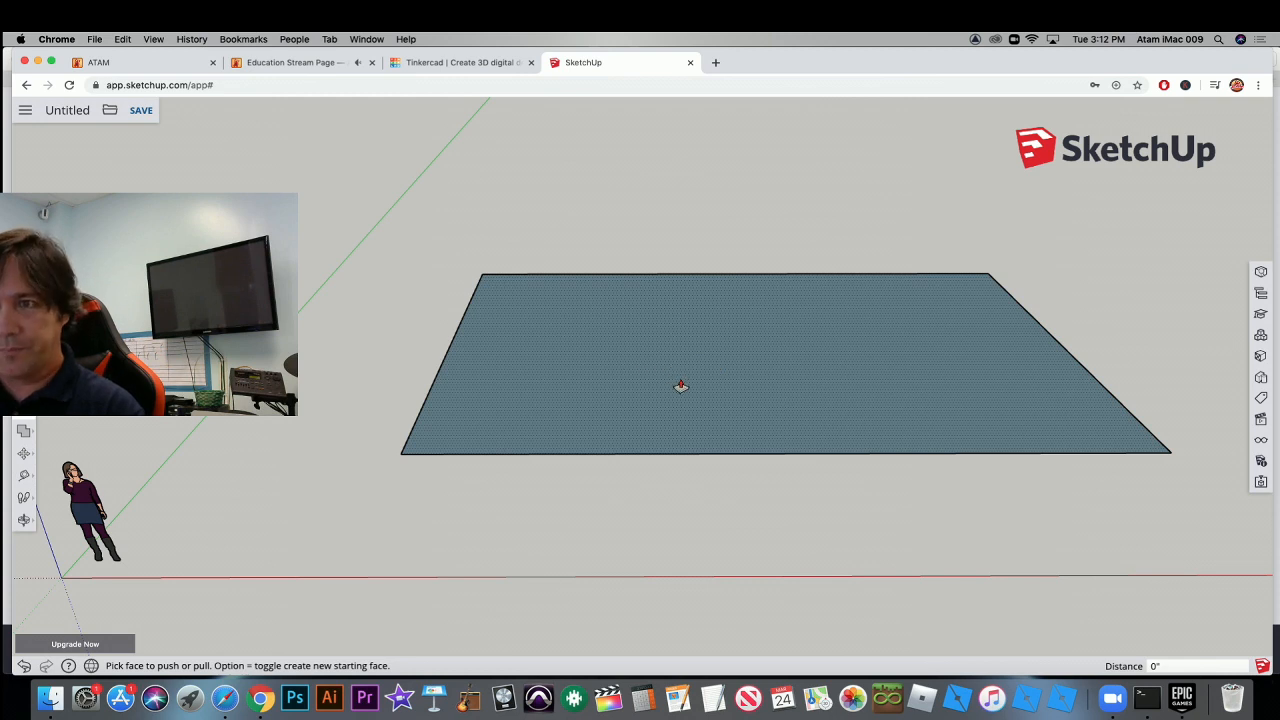
click(683, 389)
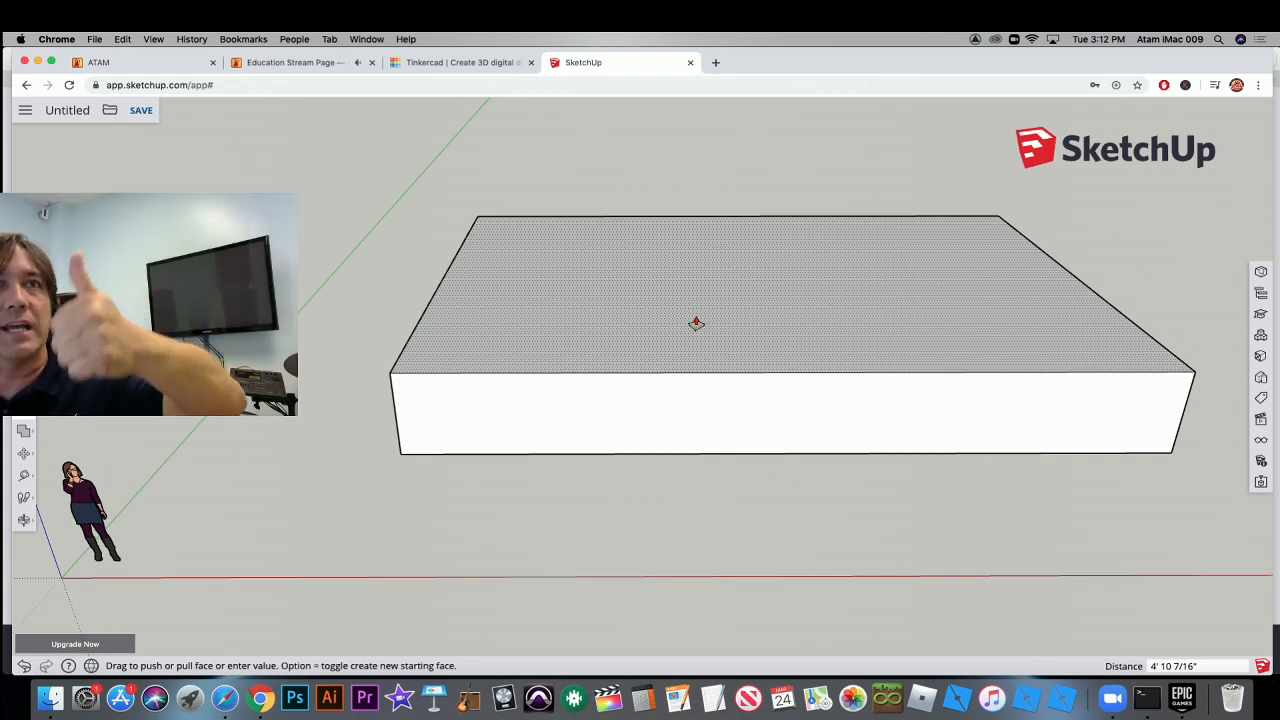
drag(696, 323, 721, 83)
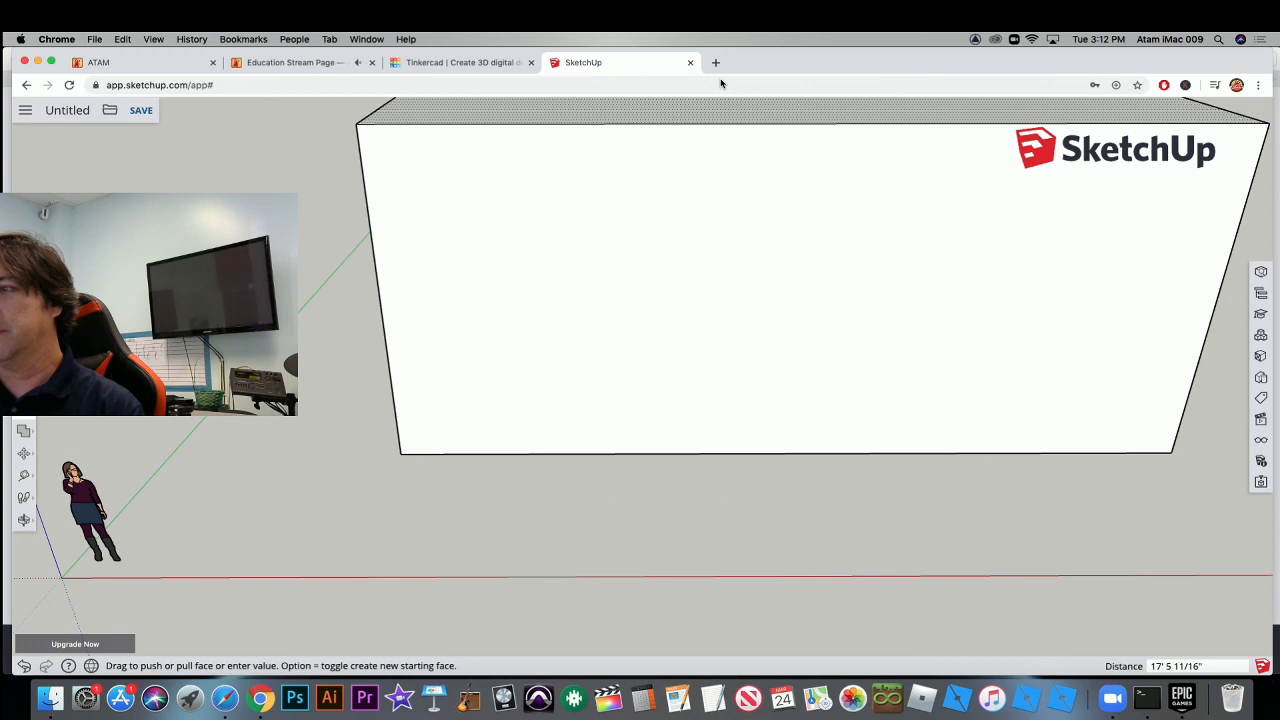
scroll(754, 140, down, 5)
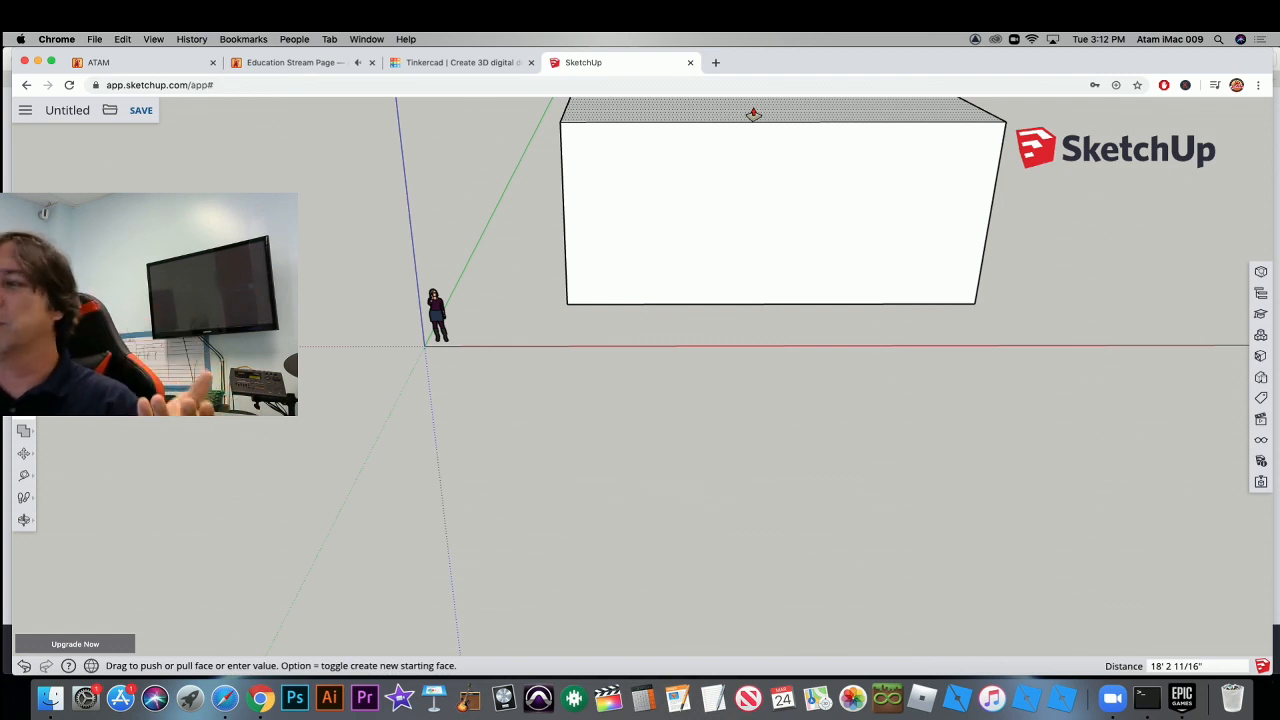
click(753, 113)
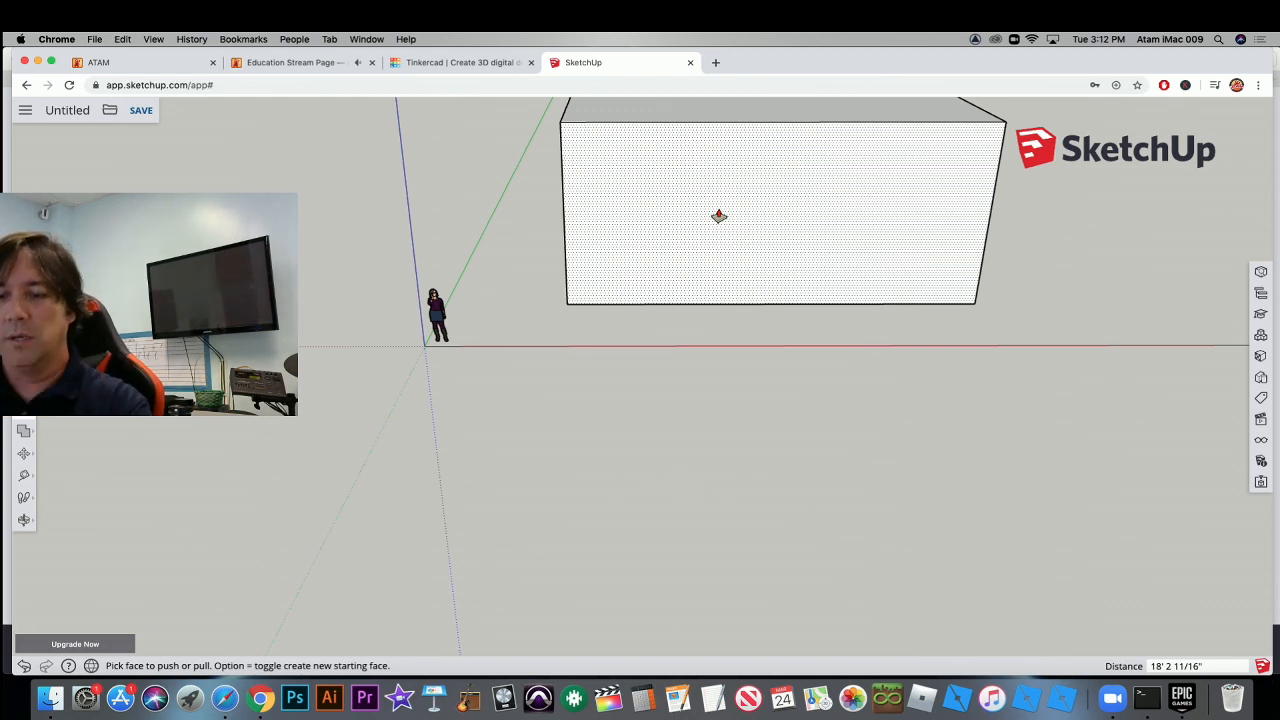
Draw a rectangle about 2' 1" high across the full width of the block's front face, from its bottom corner to the opposite edge.
key(h)
drag(717, 246, 680, 343)
key(o)
drag(791, 314, 860, 311)
drag(757, 395, 826, 306)
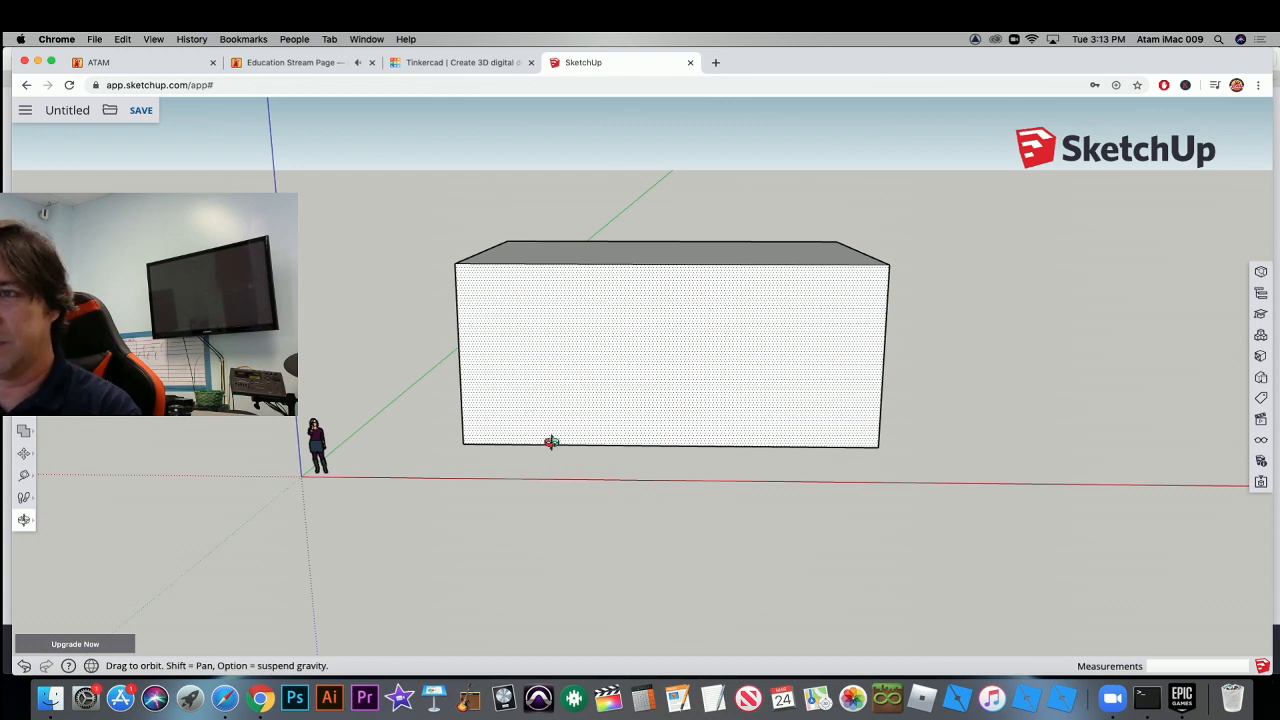
scroll(551, 442, up, 5)
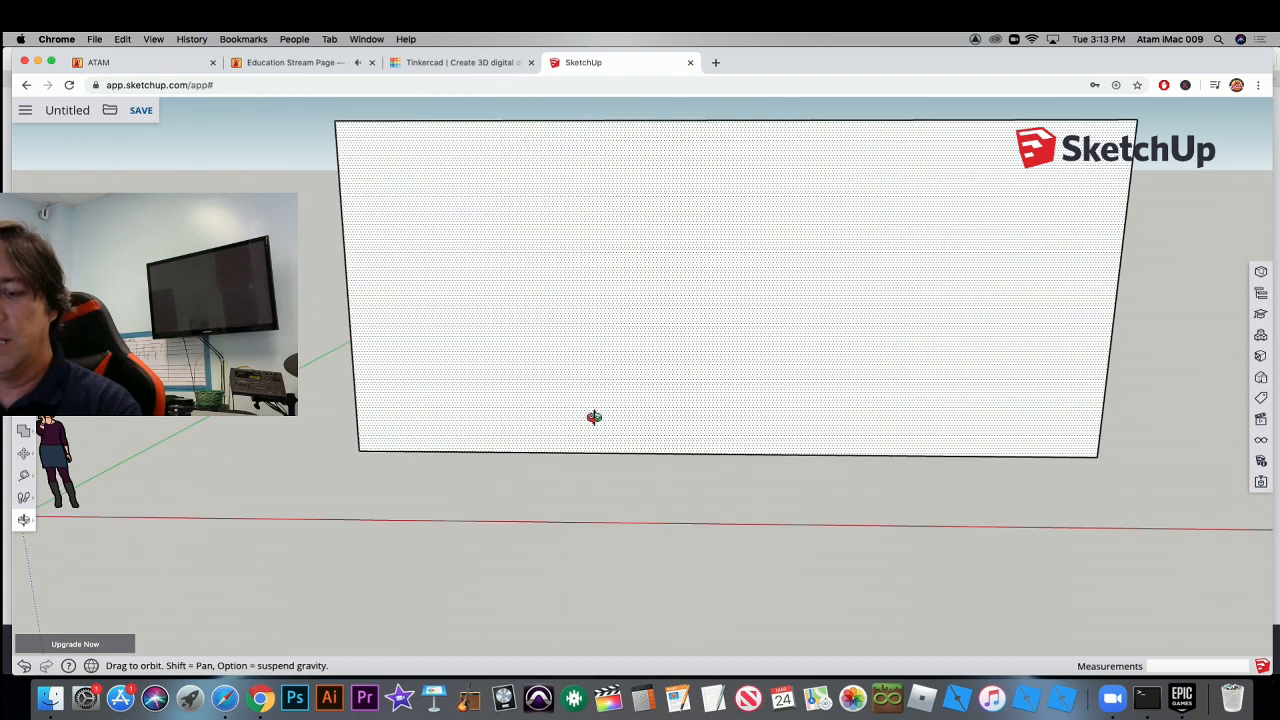
key(r)
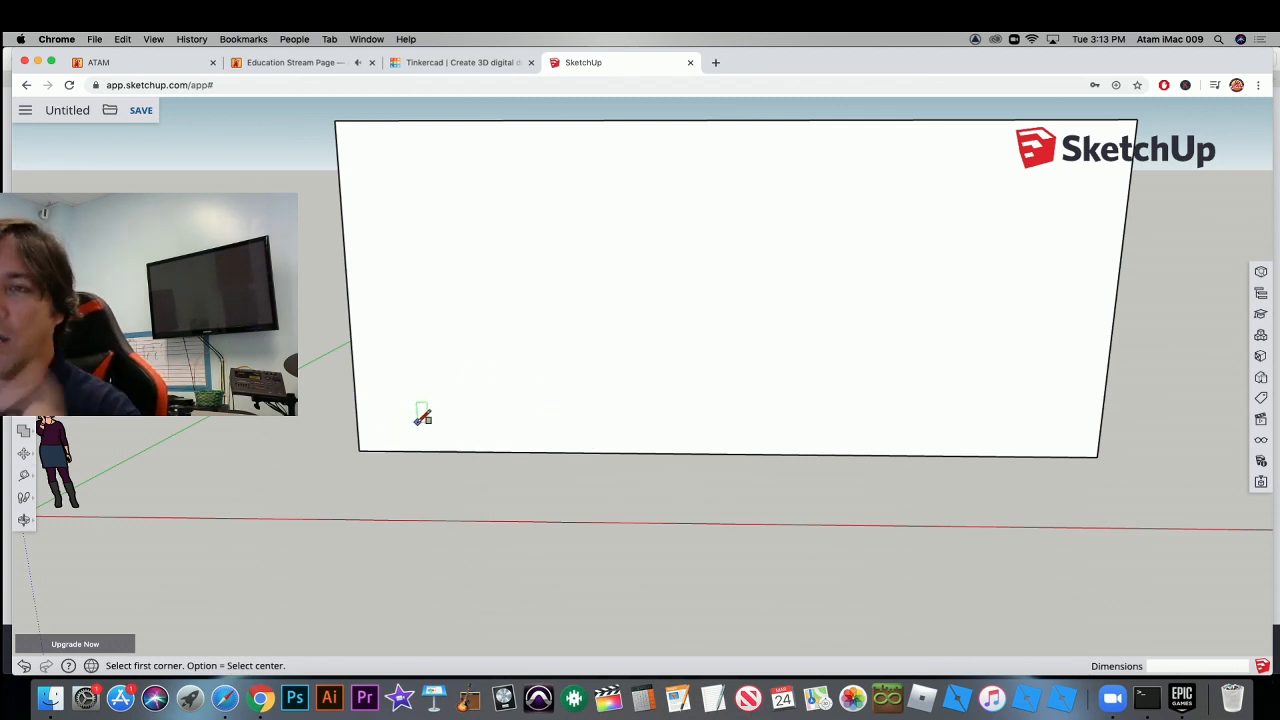
click(359, 450)
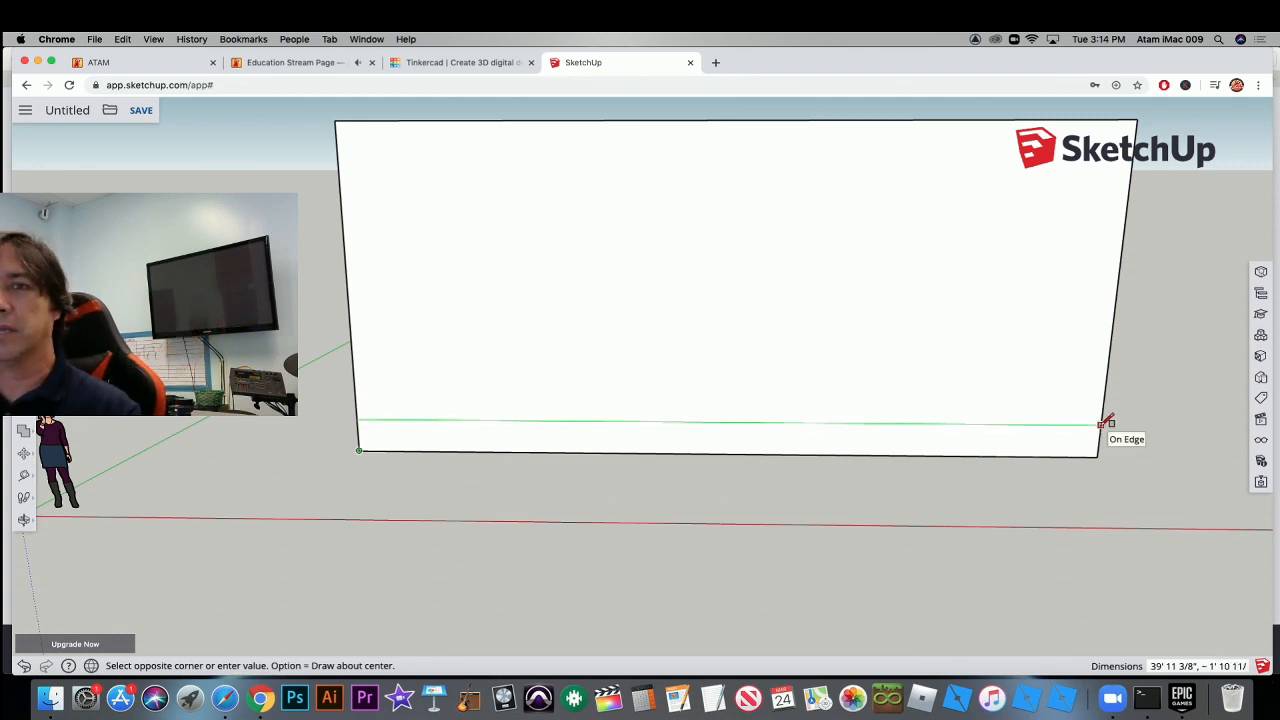
click(1108, 418)
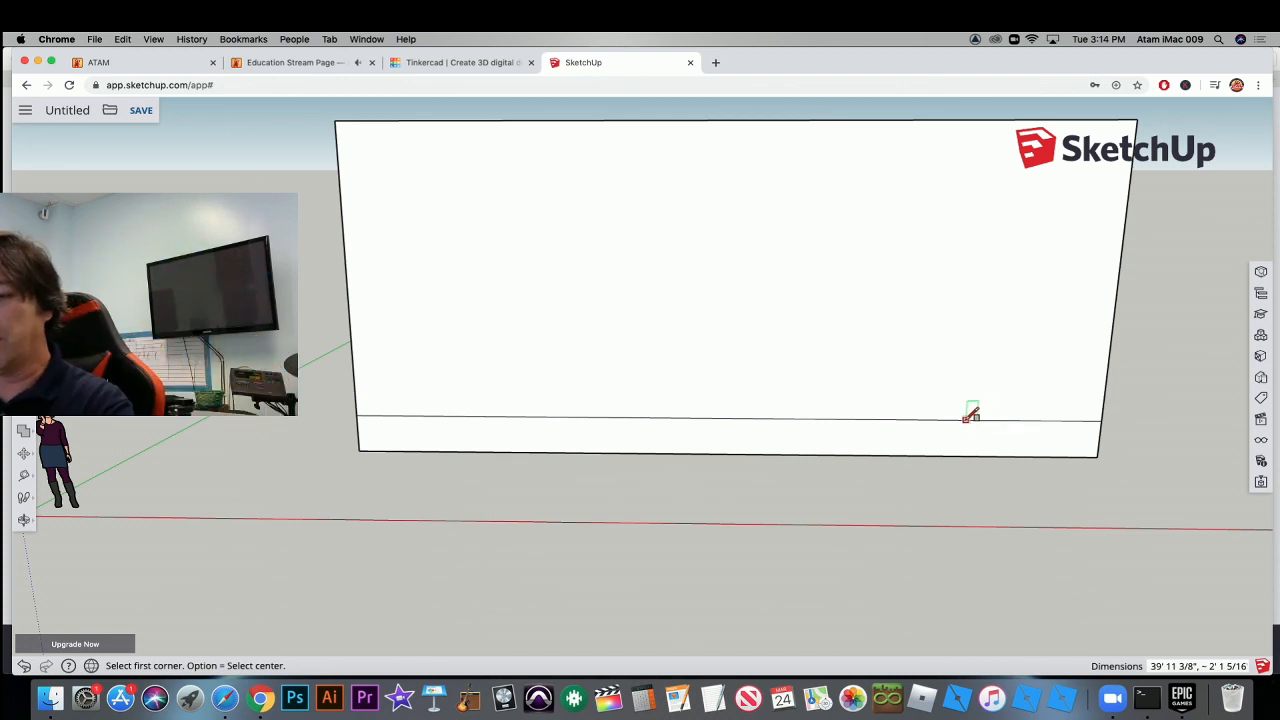
Draw a line across the adjoining side wall from the end of the front base strip to the far vertical edge.
key(o)
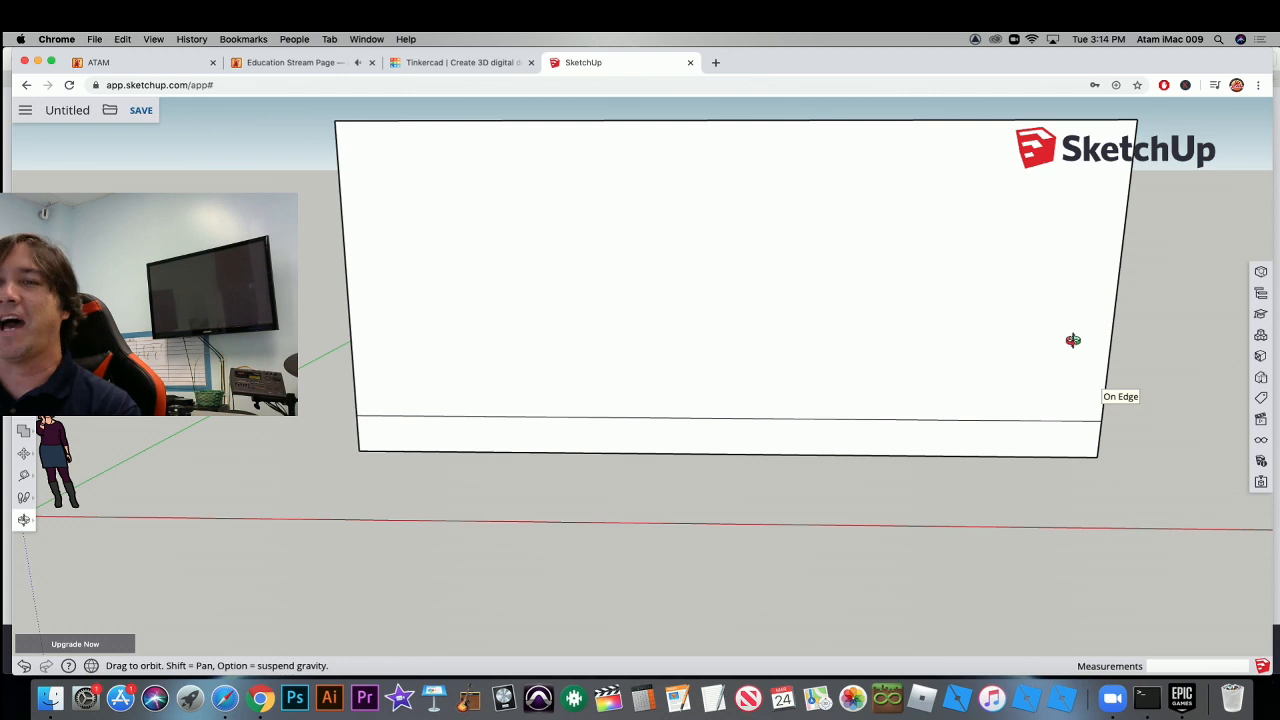
mouse_move(1077, 334)
mouse_down()
mouse_move(1094, 326)
mouse_move(753, 307)
mouse_up()
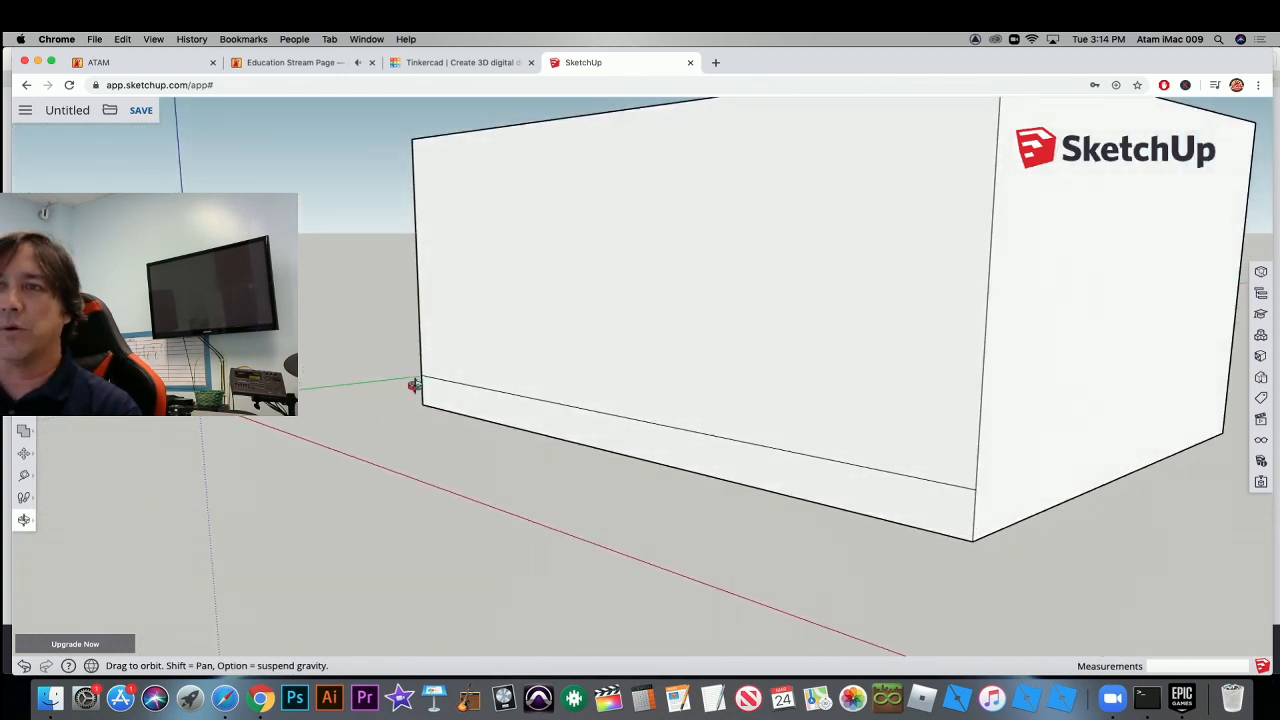
key(h)
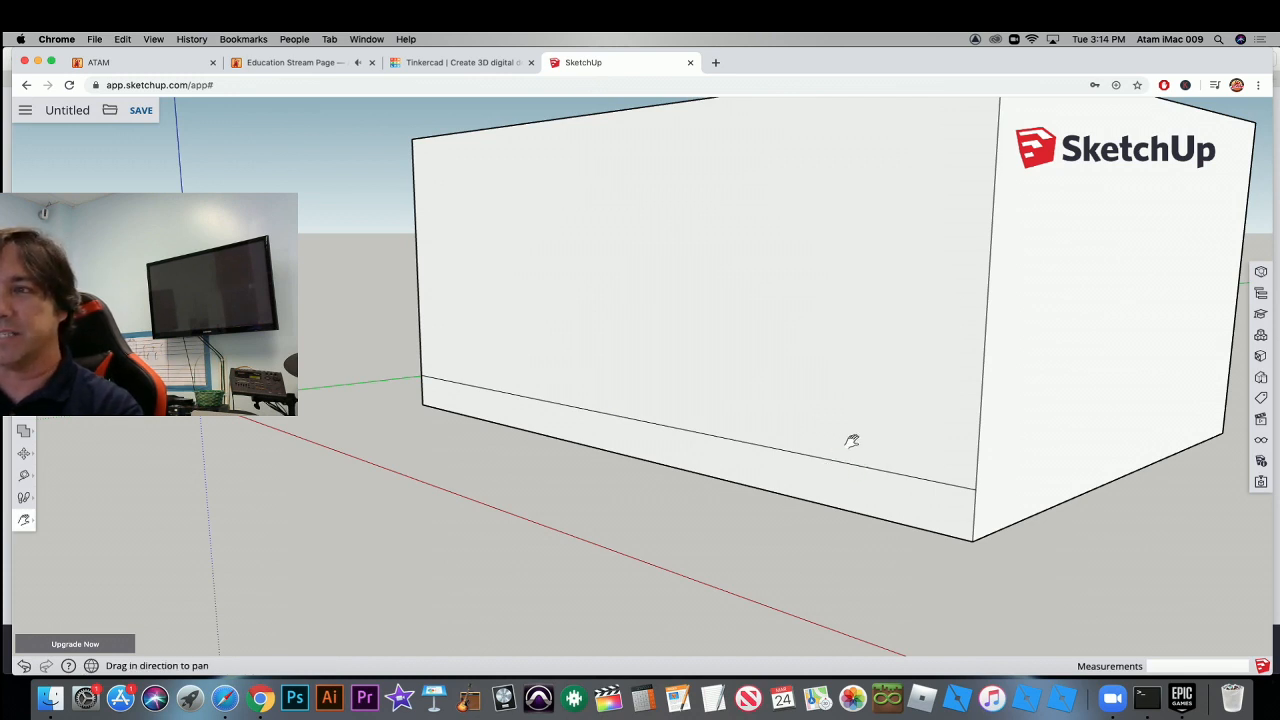
mouse_move(851, 441)
middle_down()
mouse_move(700, 420)
mouse_move(600, 469)
middle_up()
key(l)
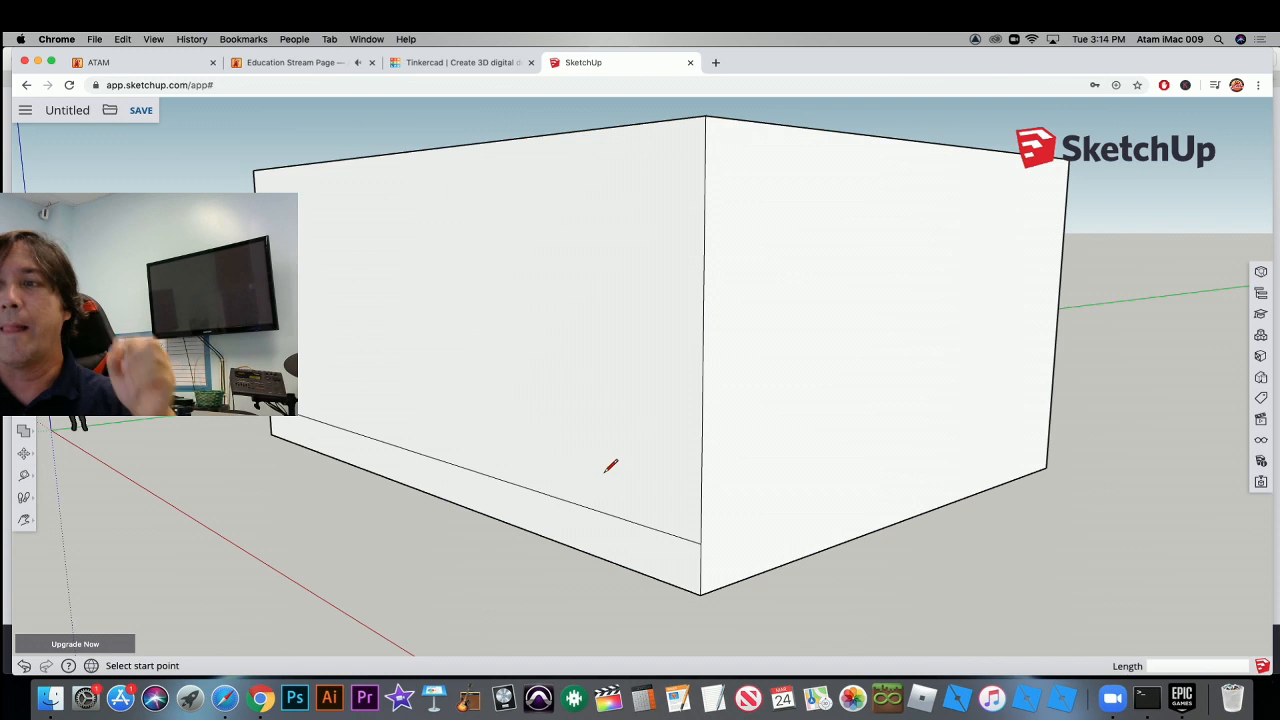
click(700, 543)
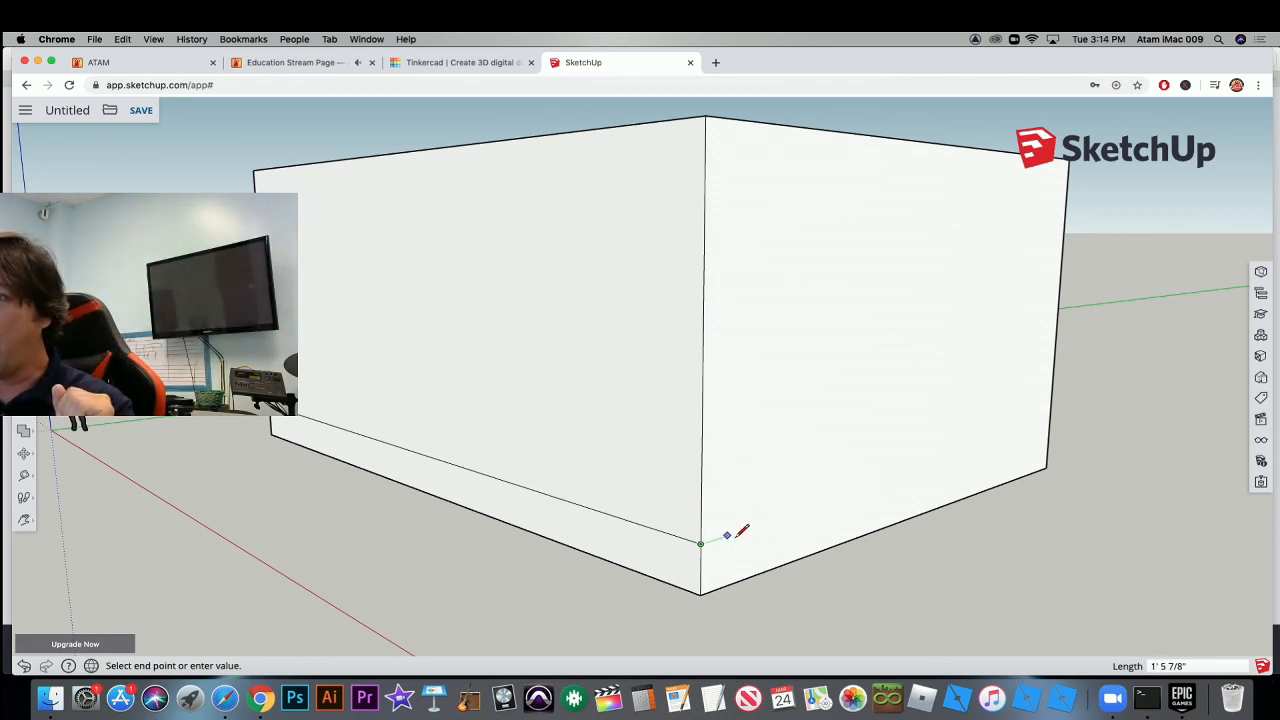
click(1048, 432)
Draw a line across the opposite side wall, from the end of the front base strip to the far vertical edge.
key(o)
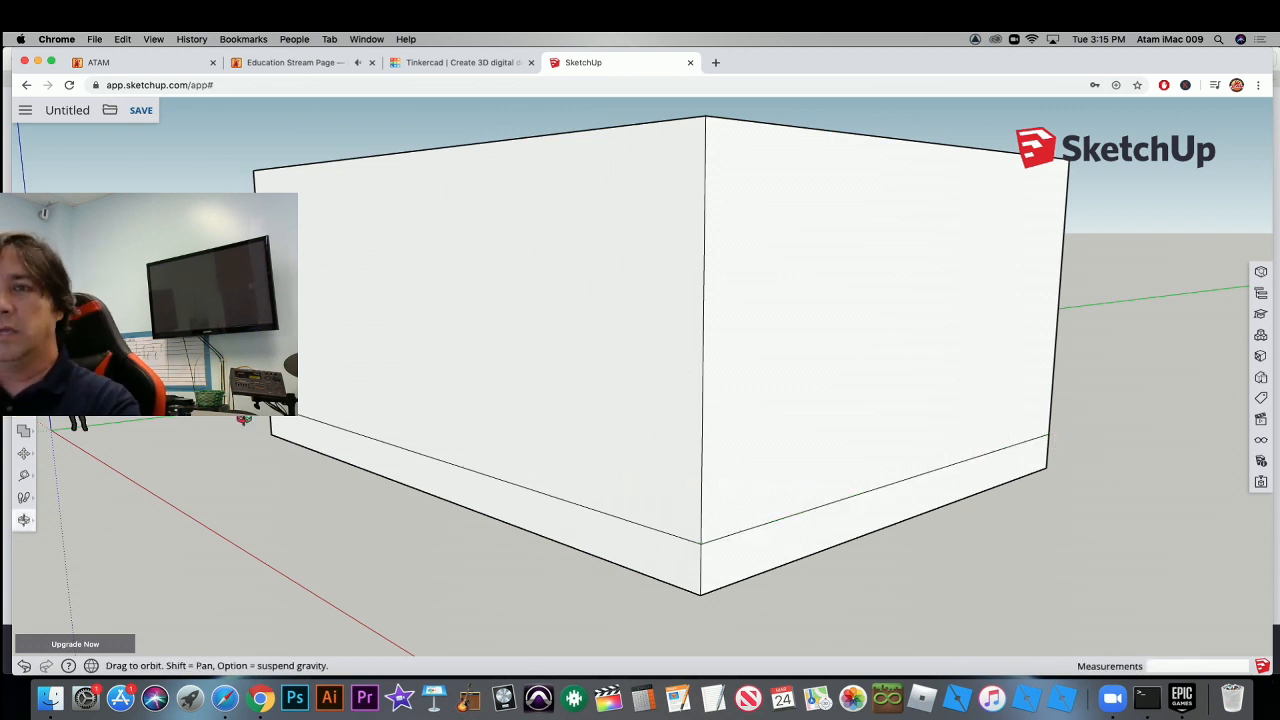
drag(242, 418, 865, 376)
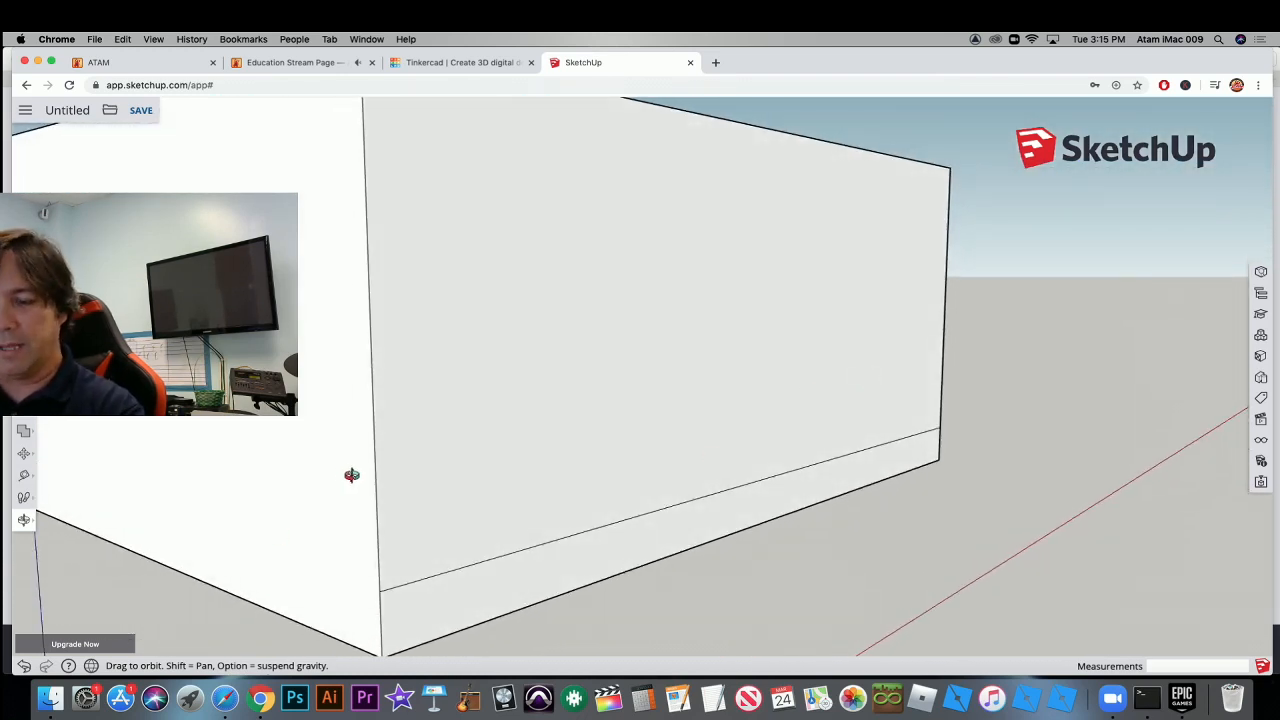
drag(351, 475, 654, 423)
key(l)
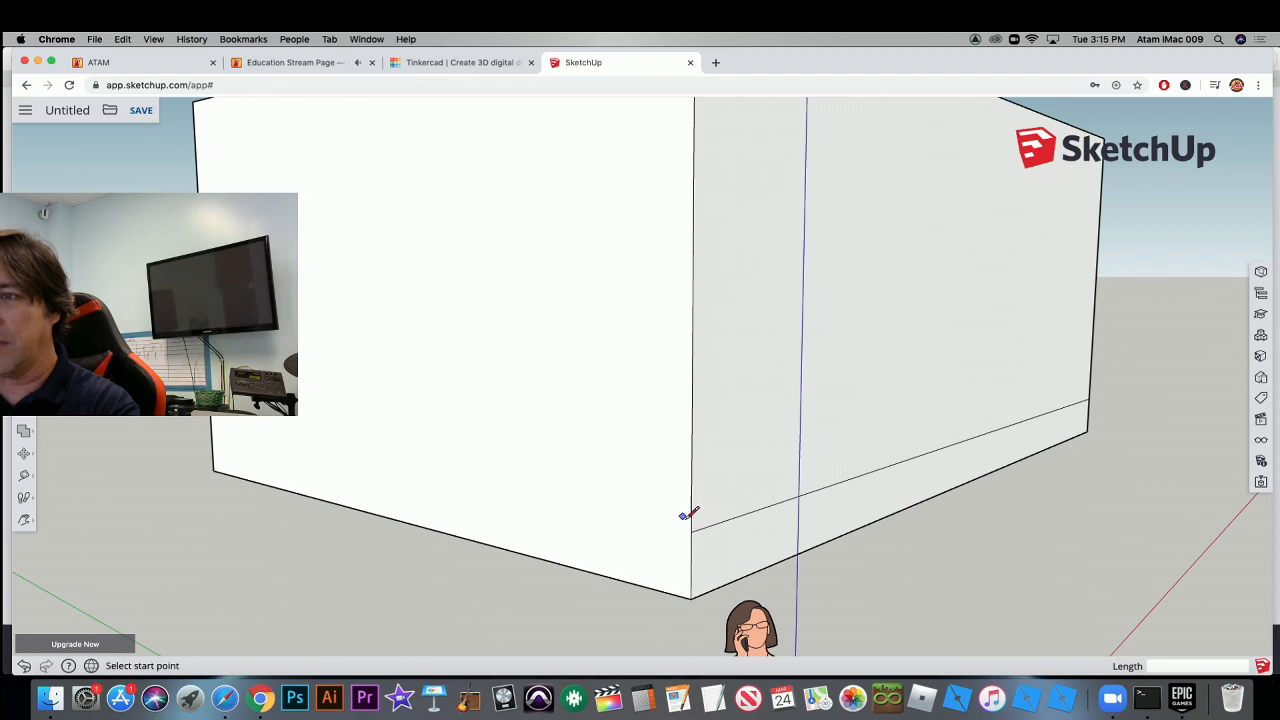
click(691, 531)
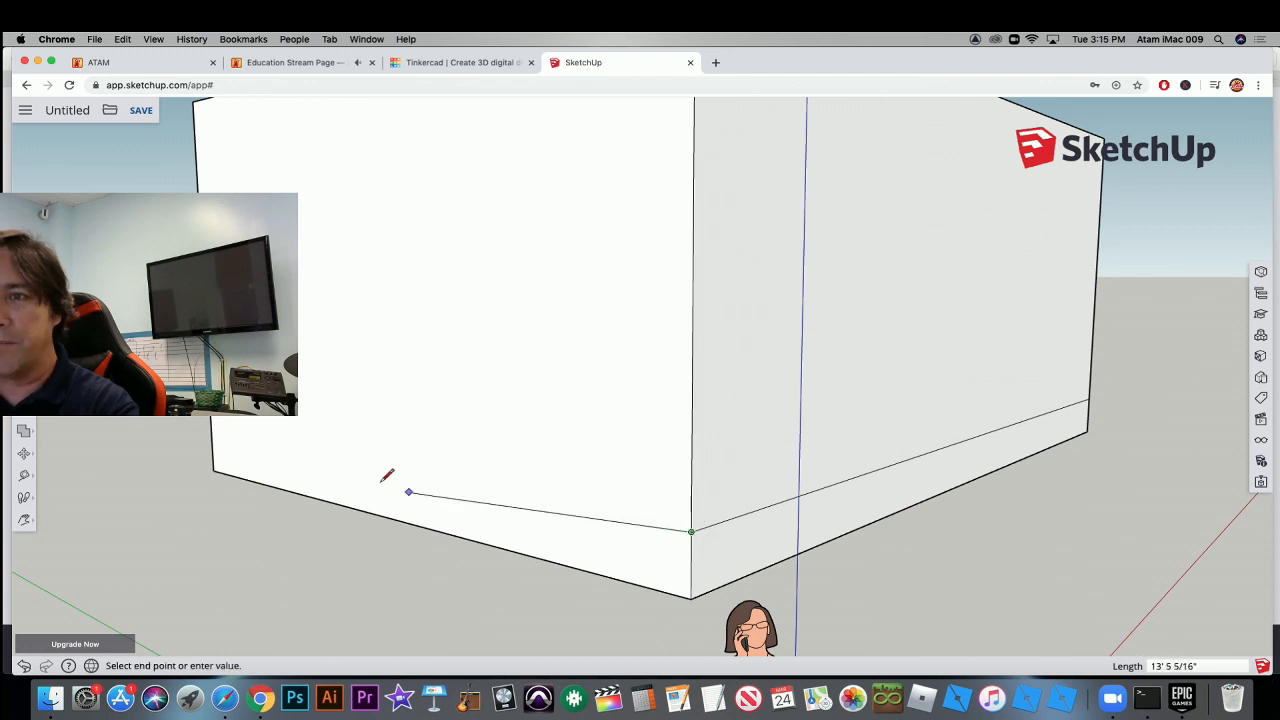
click(214, 429)
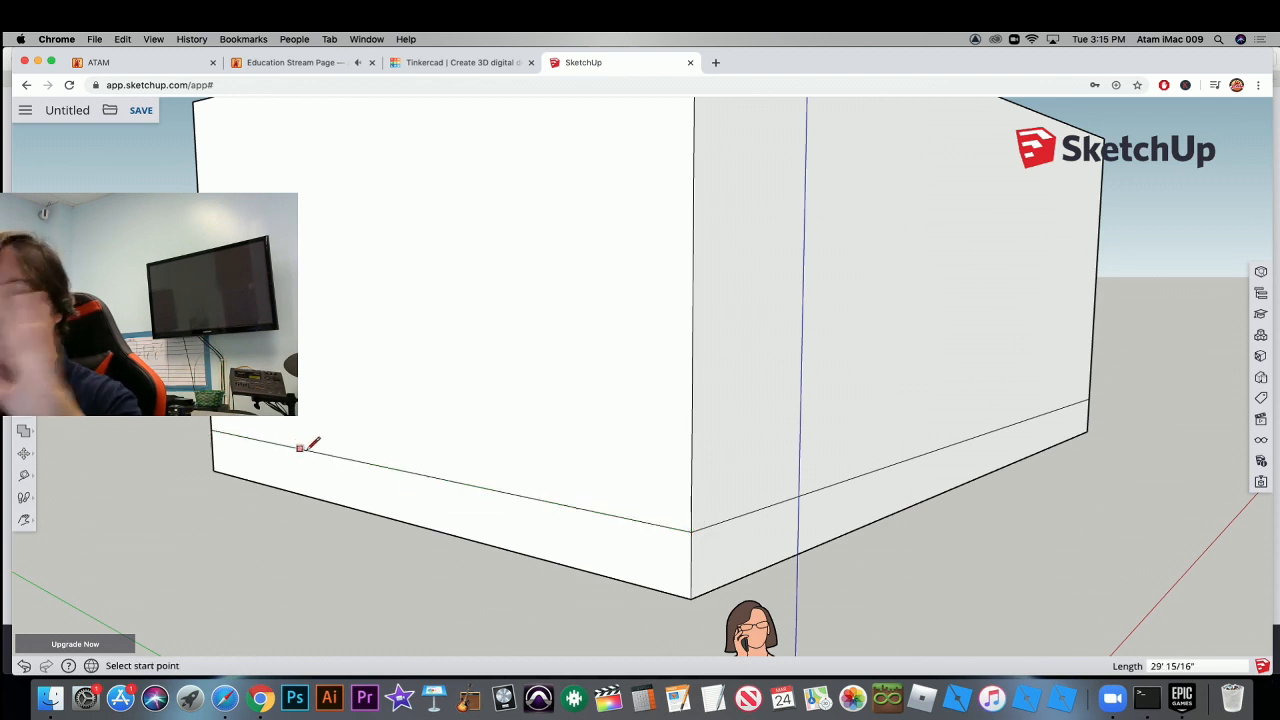
Push/Pull the front base strip outward about 8' 7" to form a porch platform.
key(h)
drag(580, 431, 400, 426)
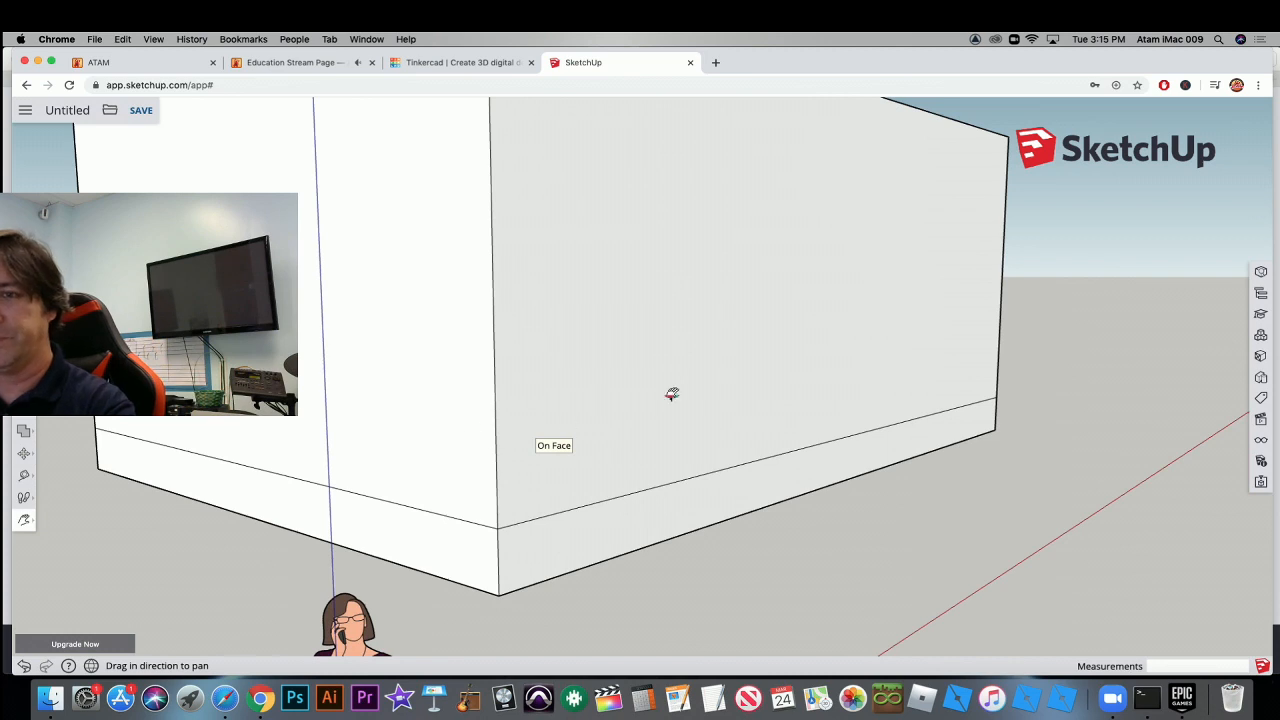
key(o)
drag(672, 394, 415, 422)
scroll(488, 421, down, 5)
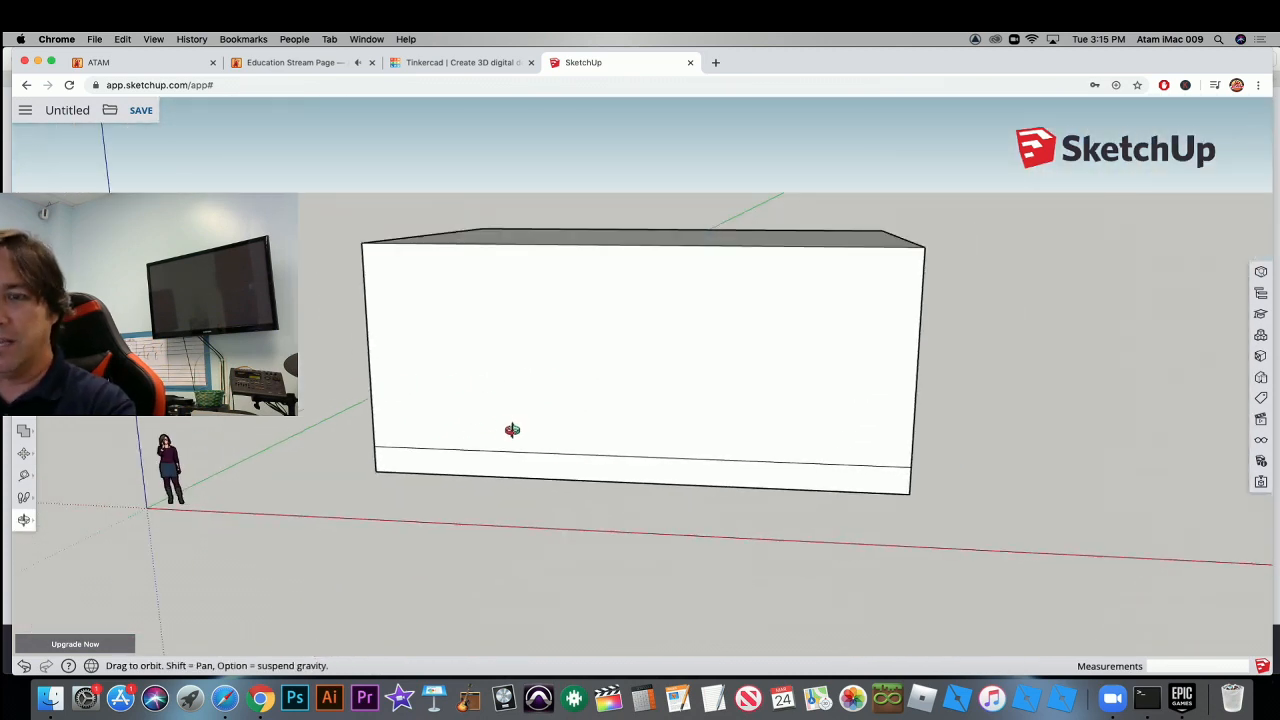
drag(592, 421, 430, 456)
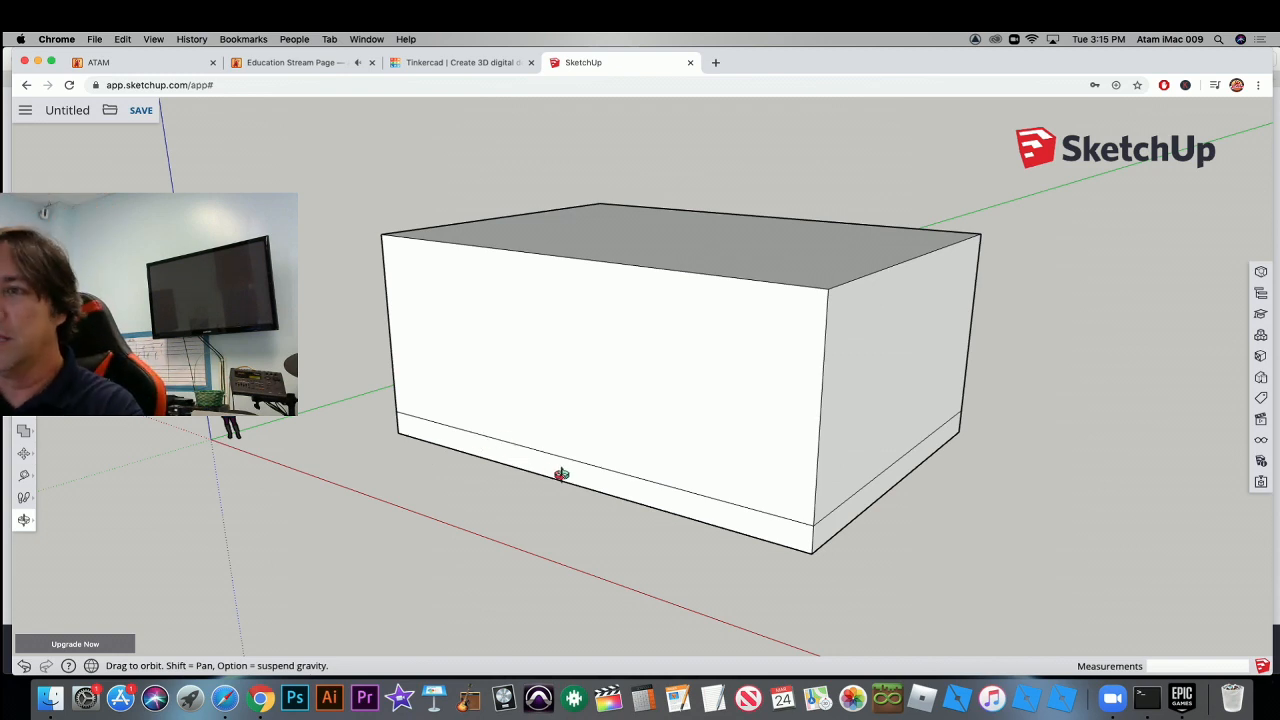
mouse_move(560, 471)
mouse_down()
mouse_move(569, 420)
mouse_move(589, 463)
mouse_move(674, 483)
mouse_move(743, 474)
mouse_move(743, 457)
mouse_move(546, 481)
mouse_move(437, 394)
mouse_up()
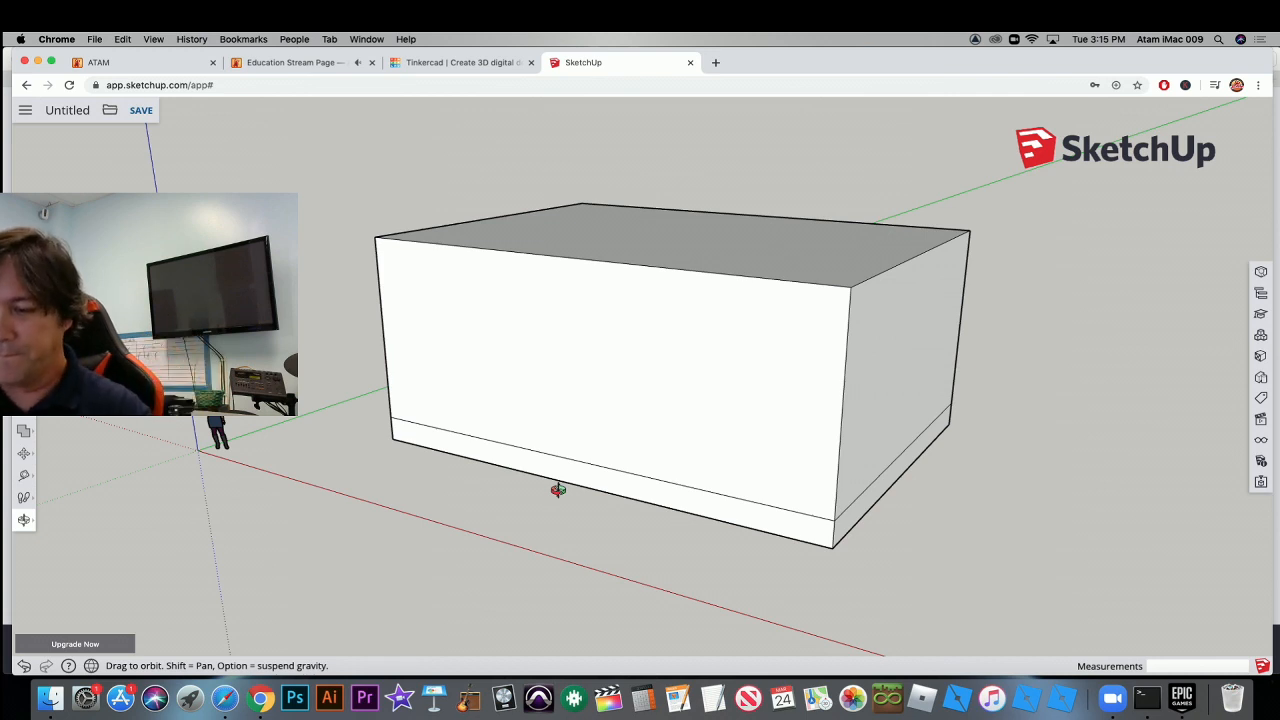
key(p)
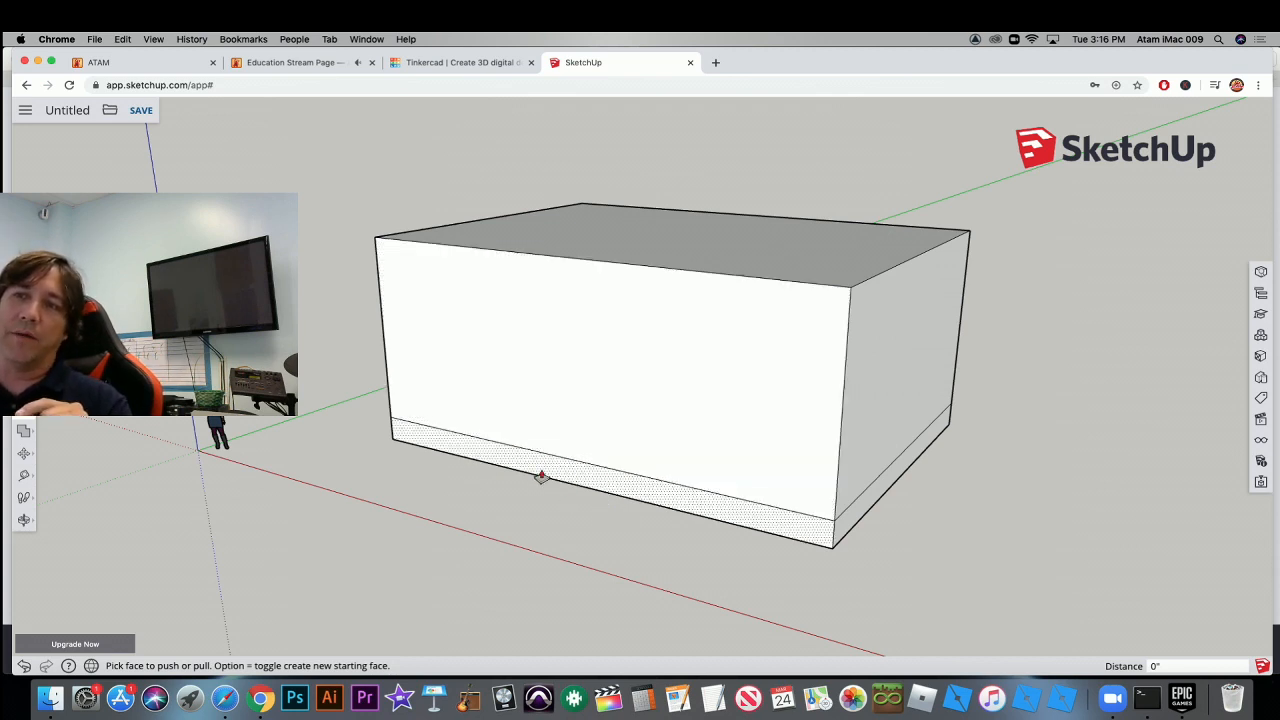
click(595, 479)
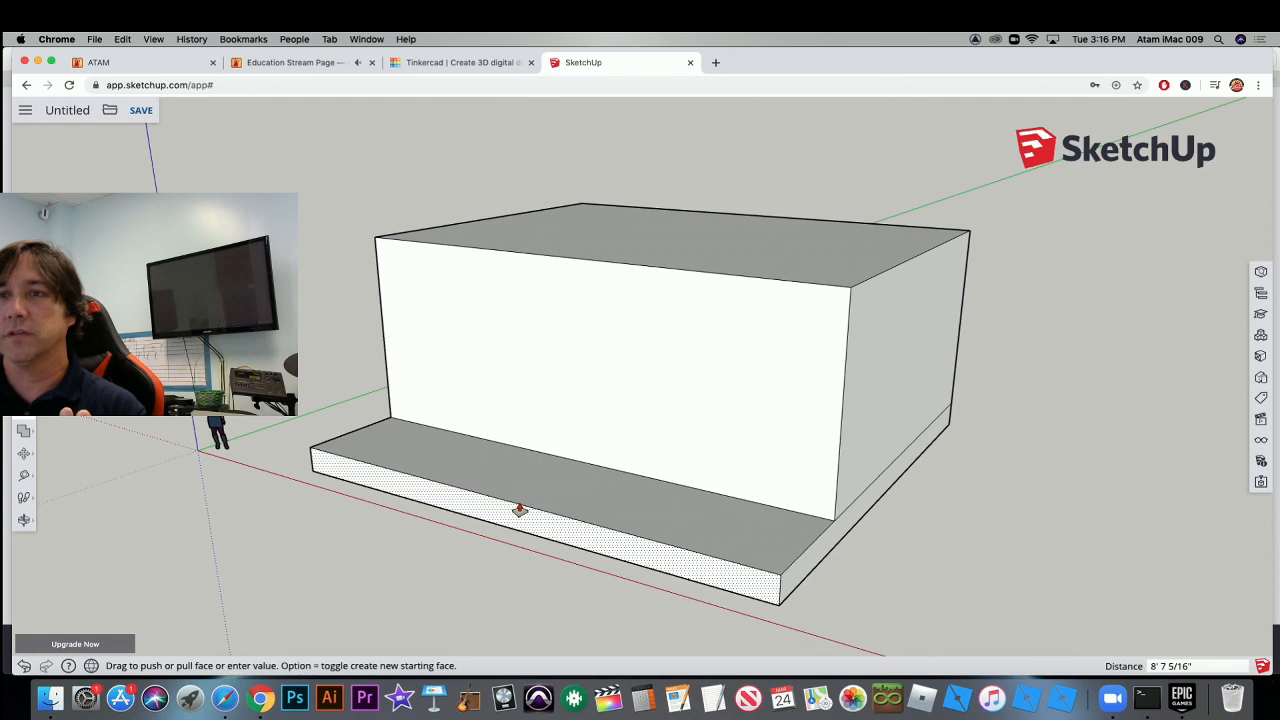
click(519, 510)
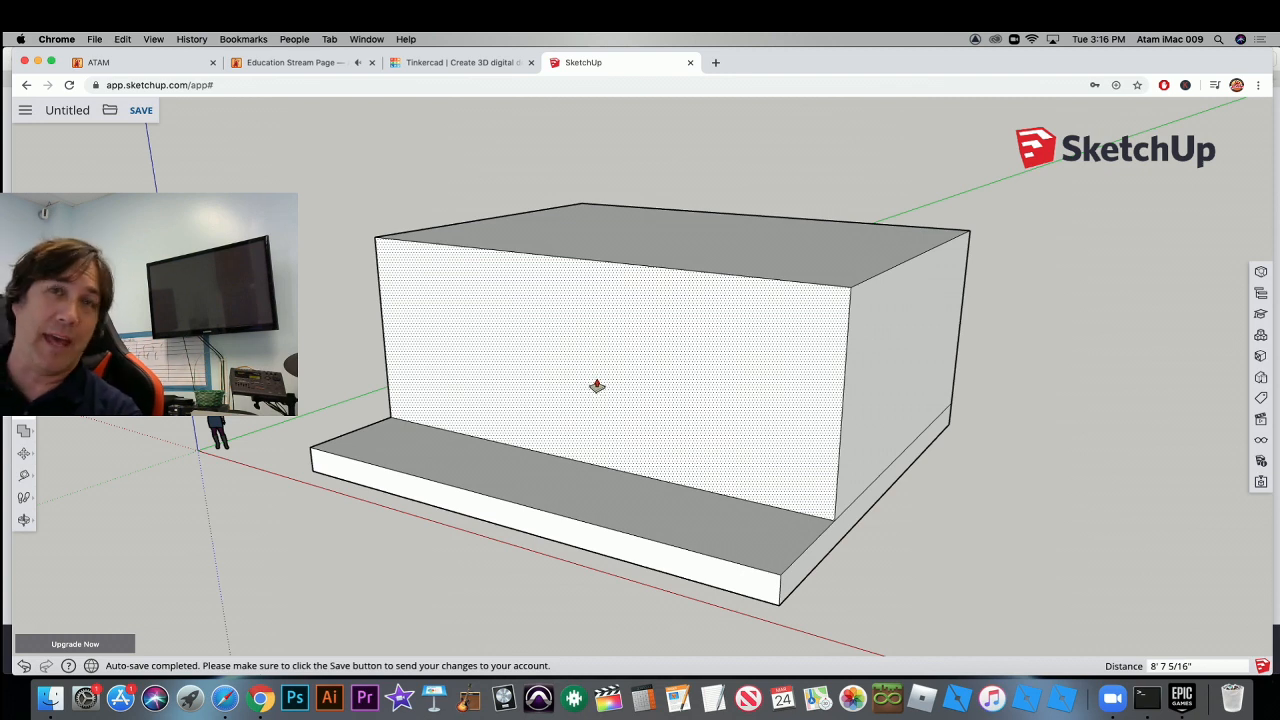
Draw a narrow rectangle about 5 9/16" high across the full width of the front wall at its mid-height.
key(l)
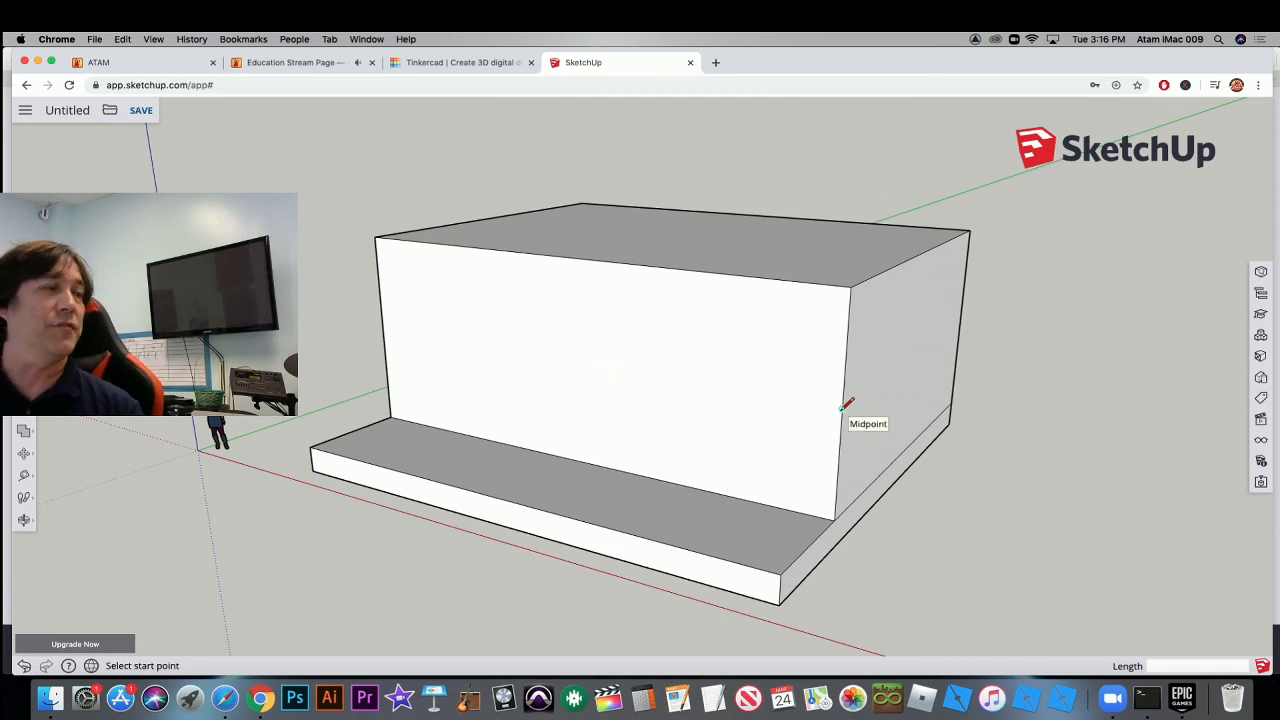
scroll(697, 449, down, 3)
scroll(697, 449, up, 5)
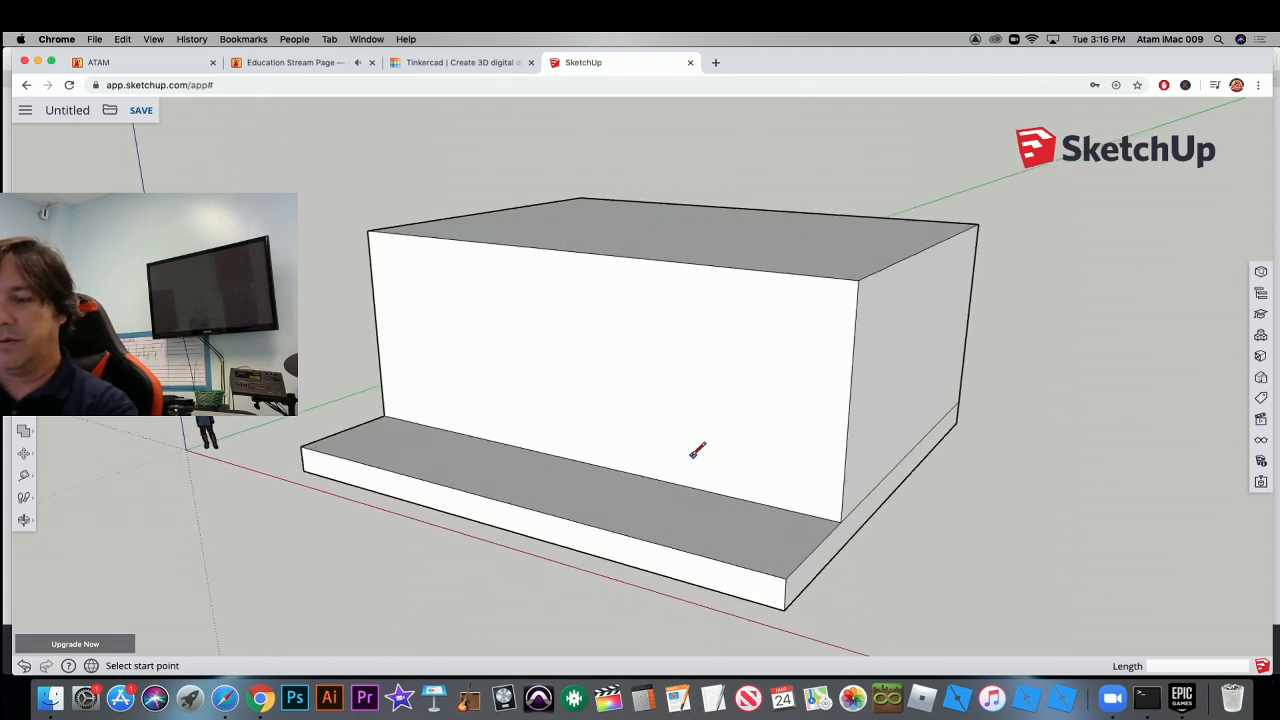
key(o)
drag(695, 456, 792, 415)
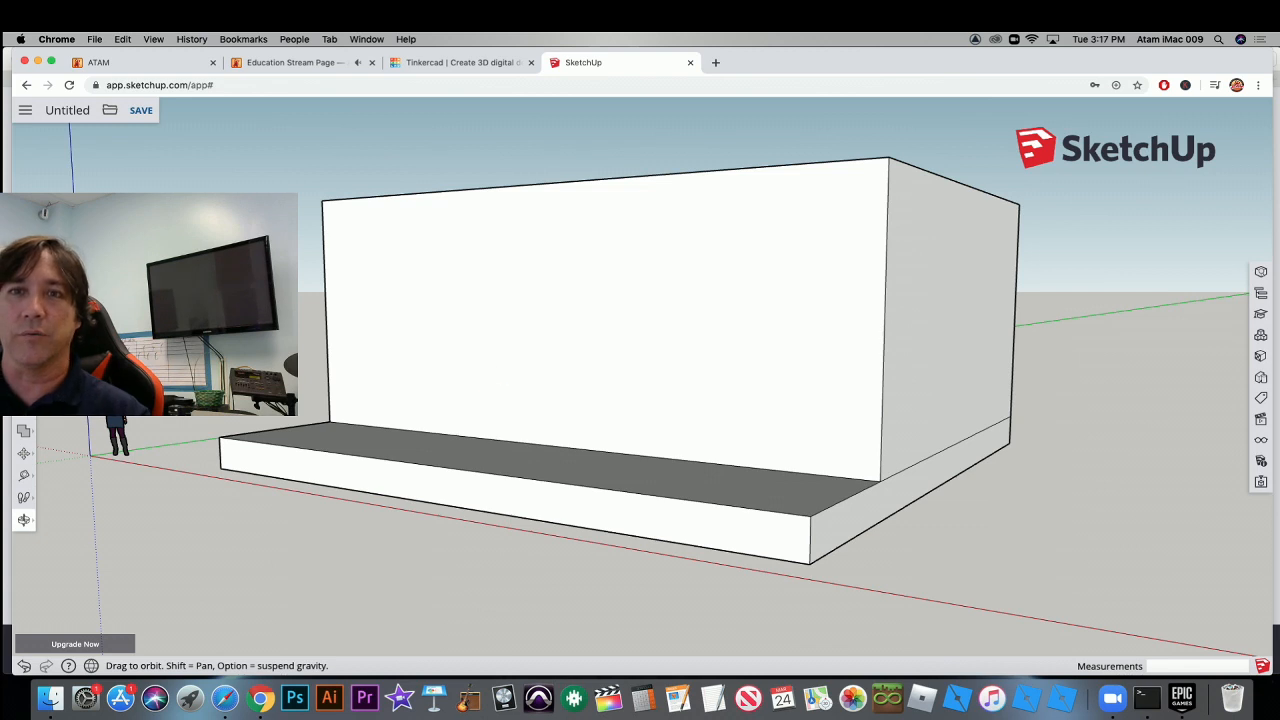
click(25, 478)
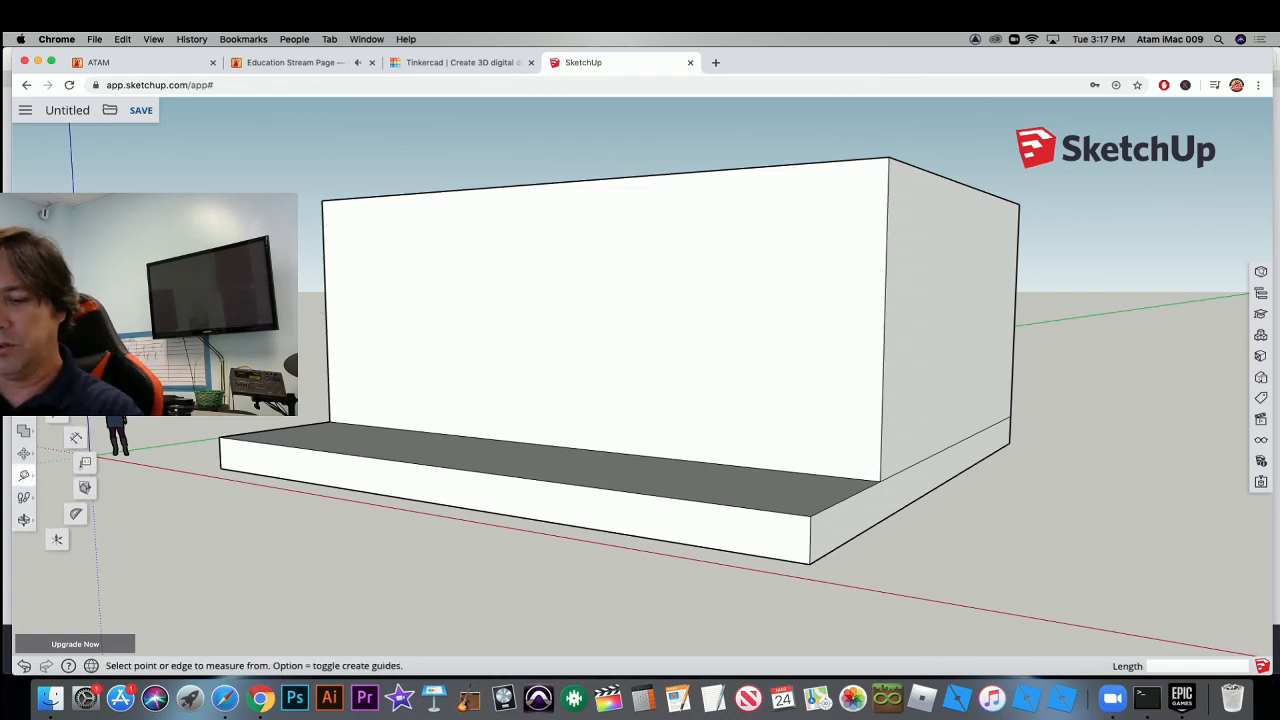
key(r)
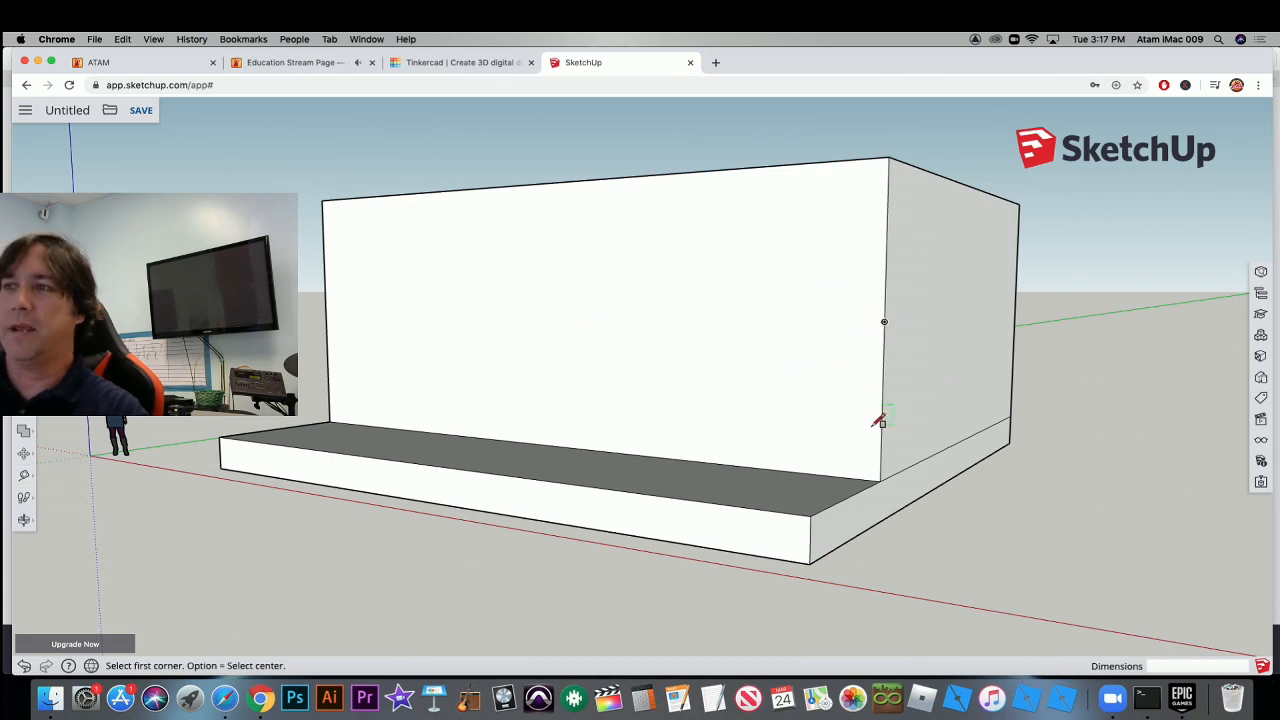
click(885, 312)
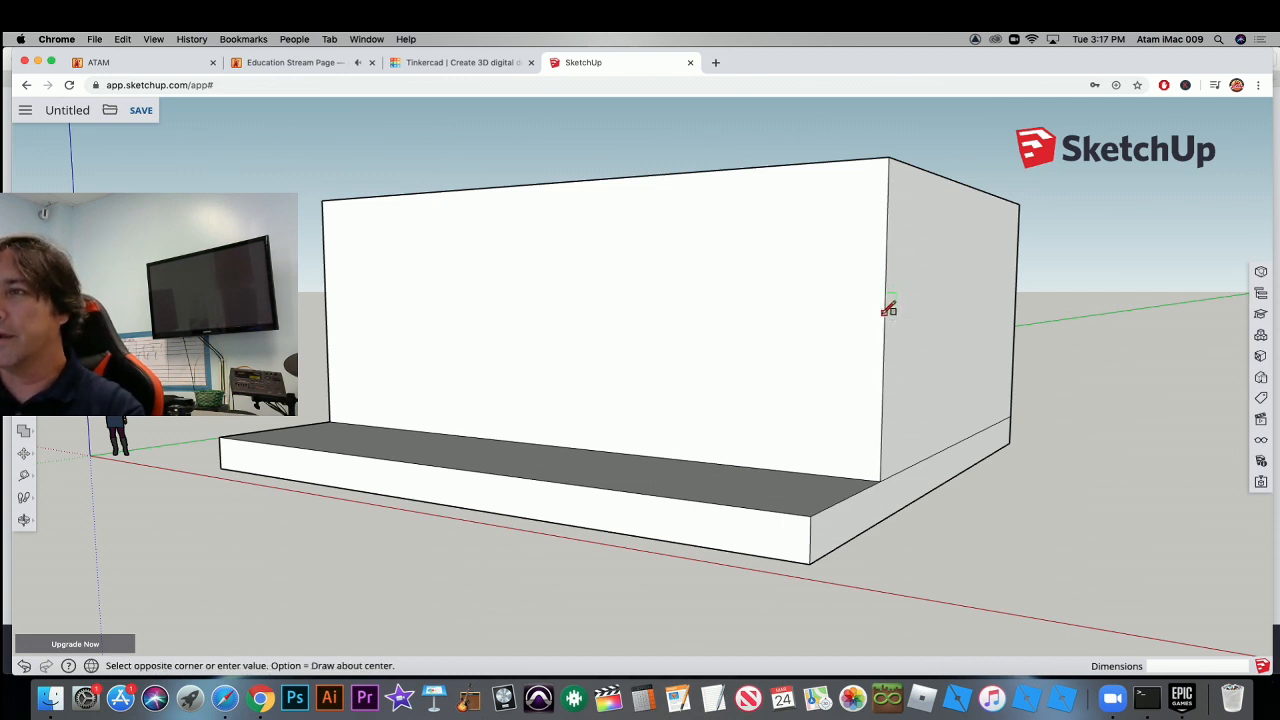
scroll(384, 308, up, 6)
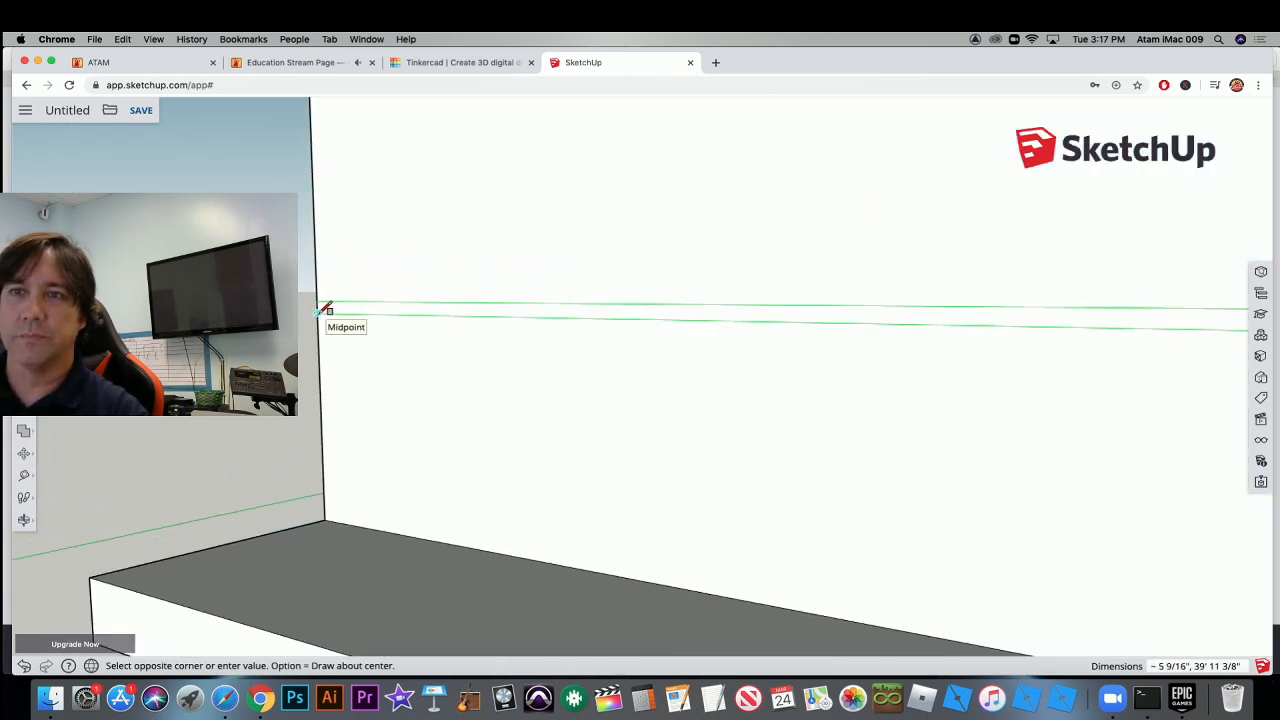
click(326, 309)
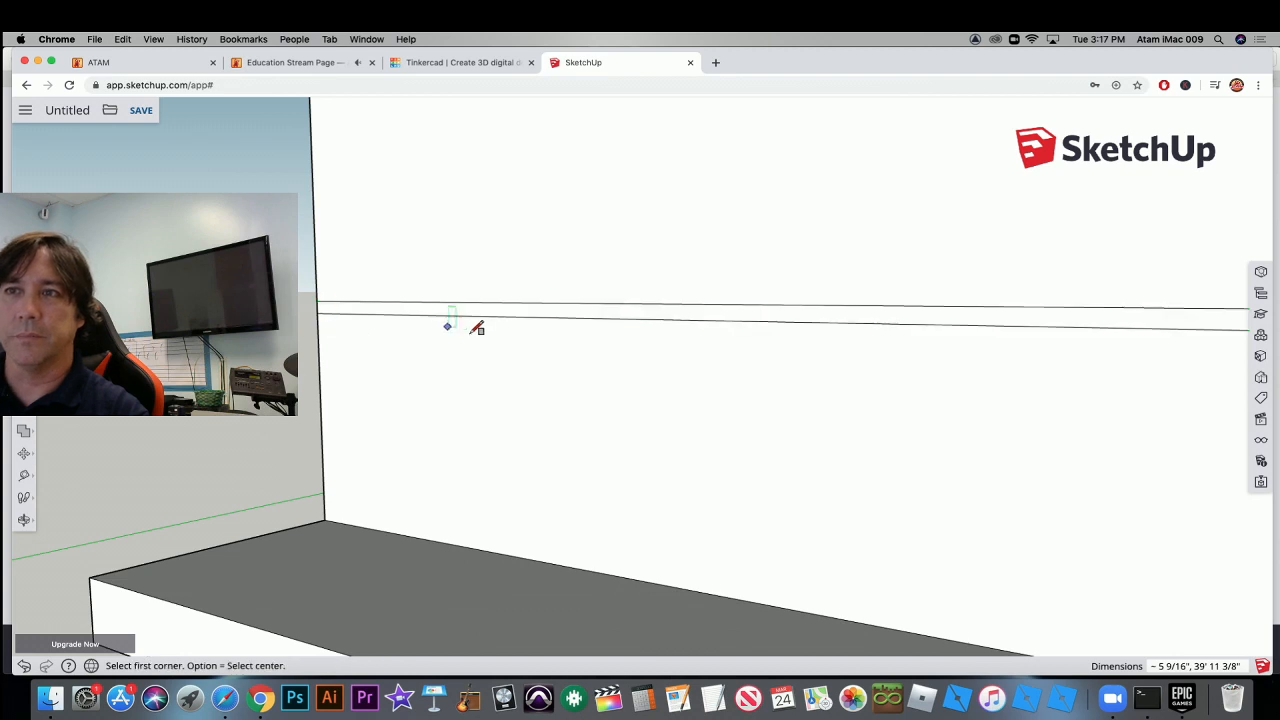
Push/Pull the narrow mid-height band outward about 8' 7", flush with the front face of the porch platform.
scroll(694, 346, up, 1)
scroll(703, 346, down, 3)
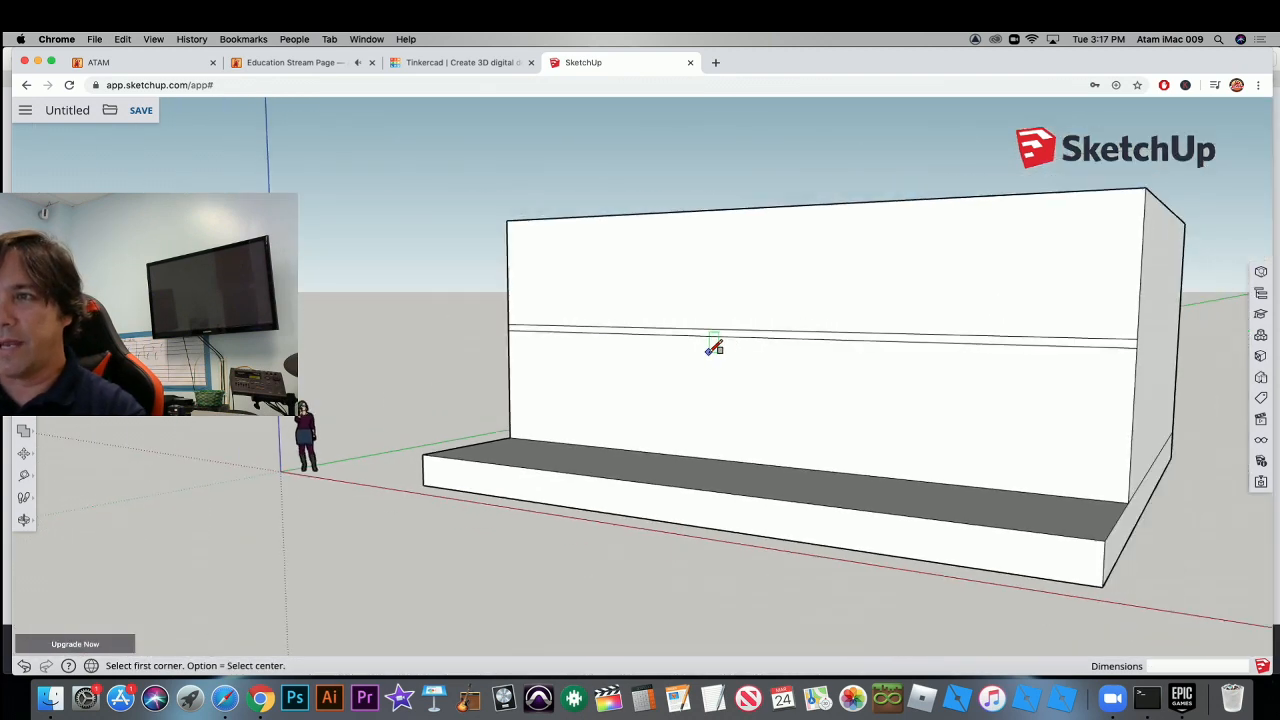
scroll(710, 347, down, 2)
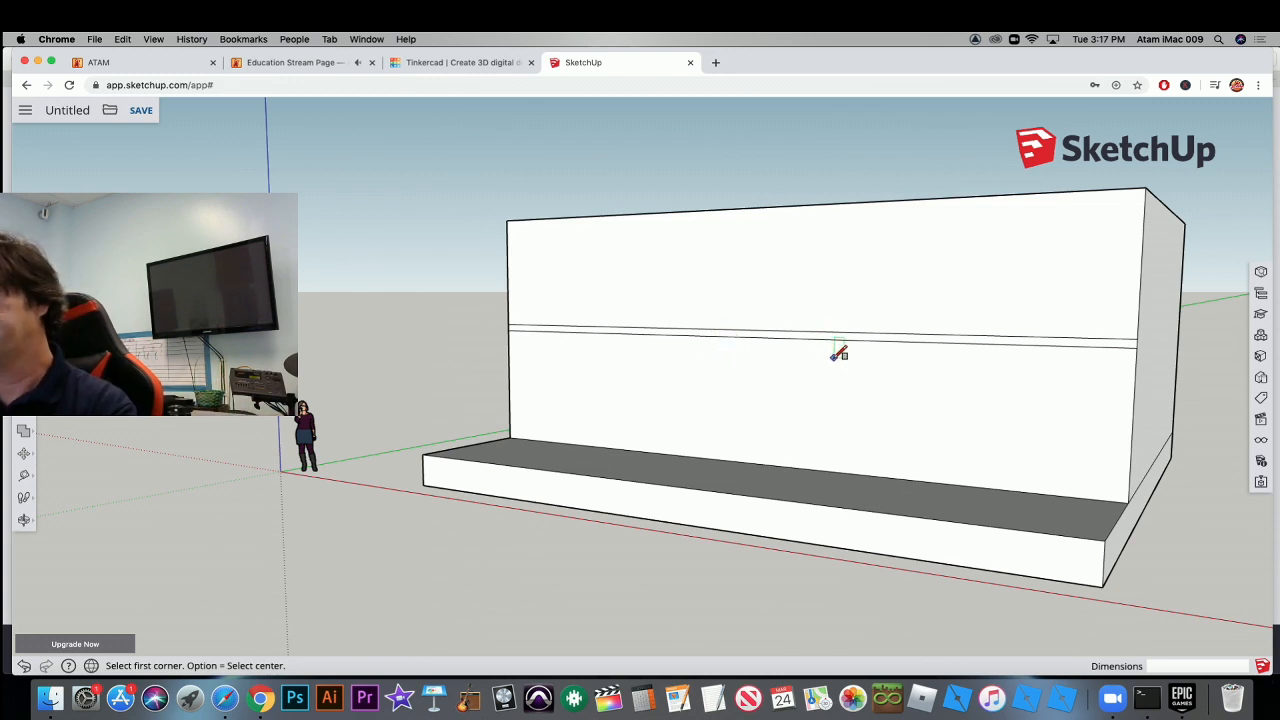
key(p)
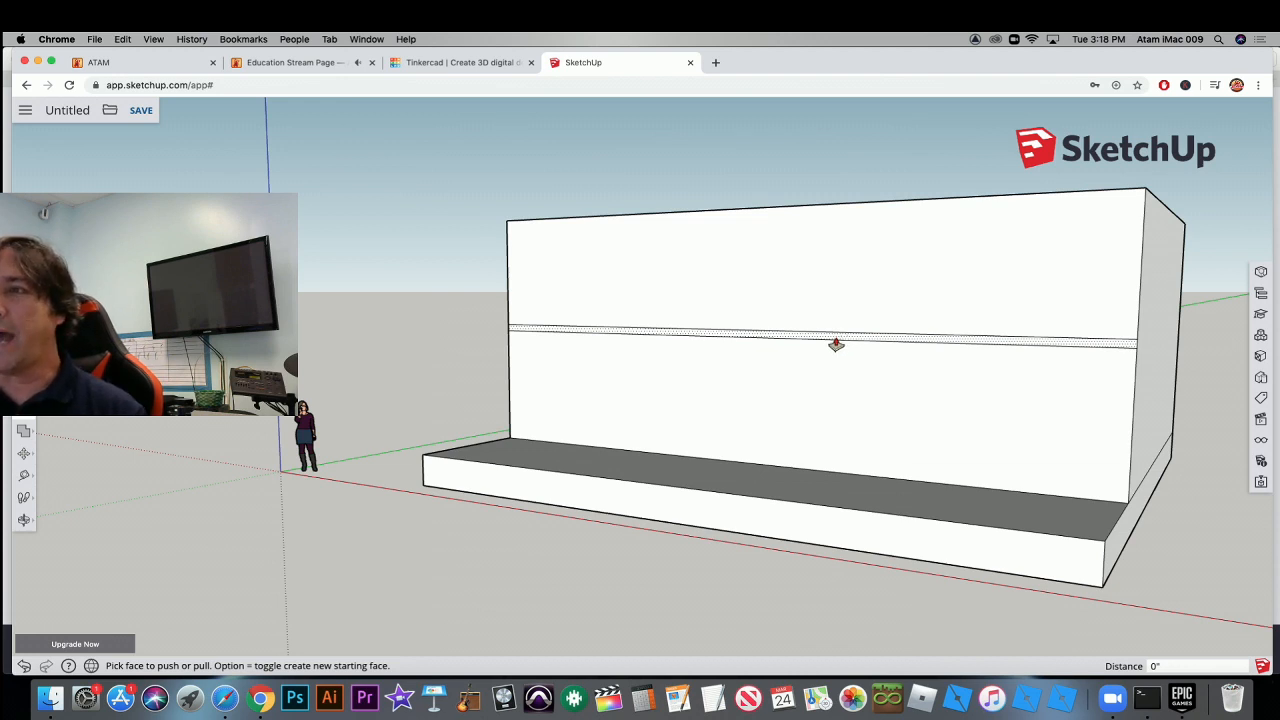
click(834, 343)
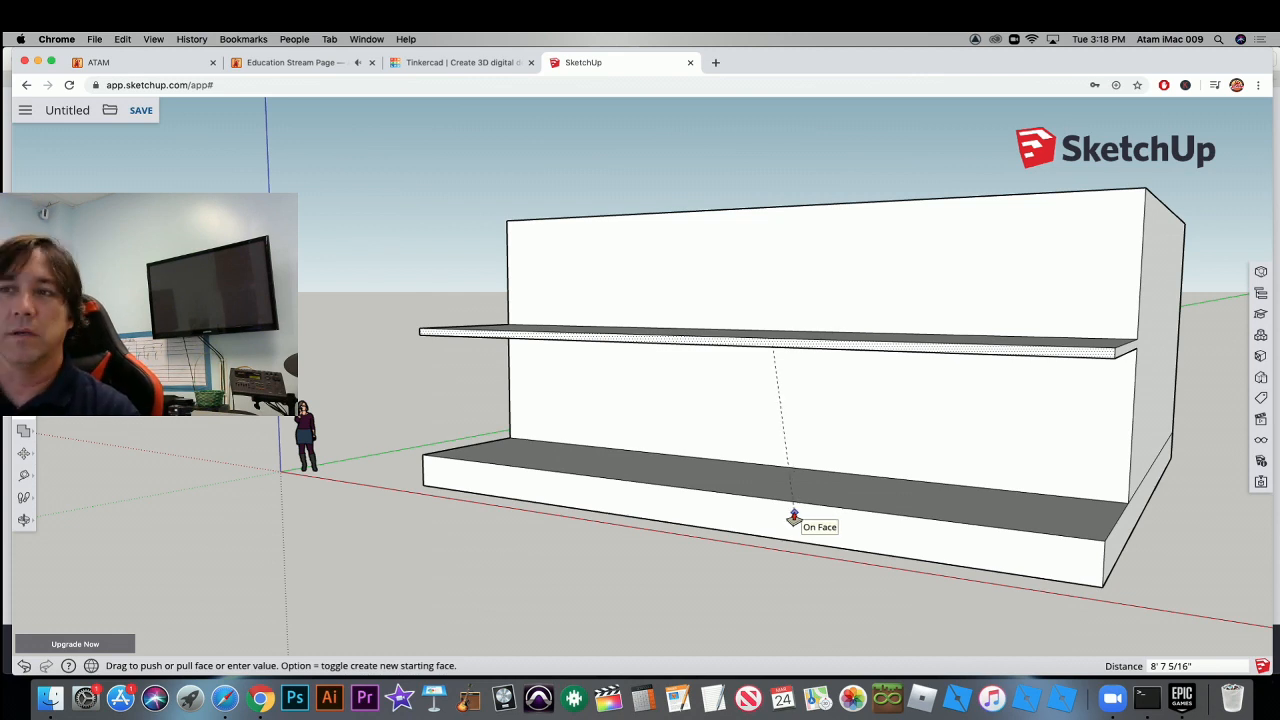
click(792, 516)
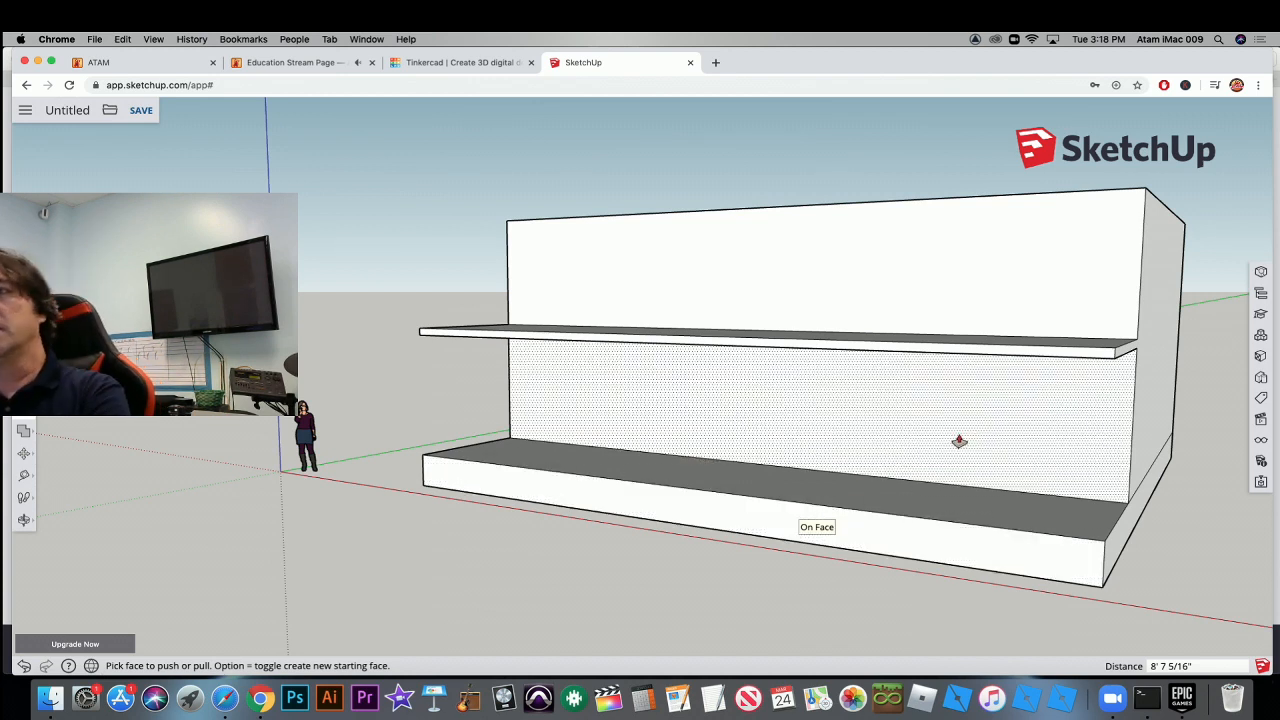
Draw a short vertical line closing the missing corner edge where one end of the overhanging slab meets the side wall.
middle_drag(928, 431, 991, 388)
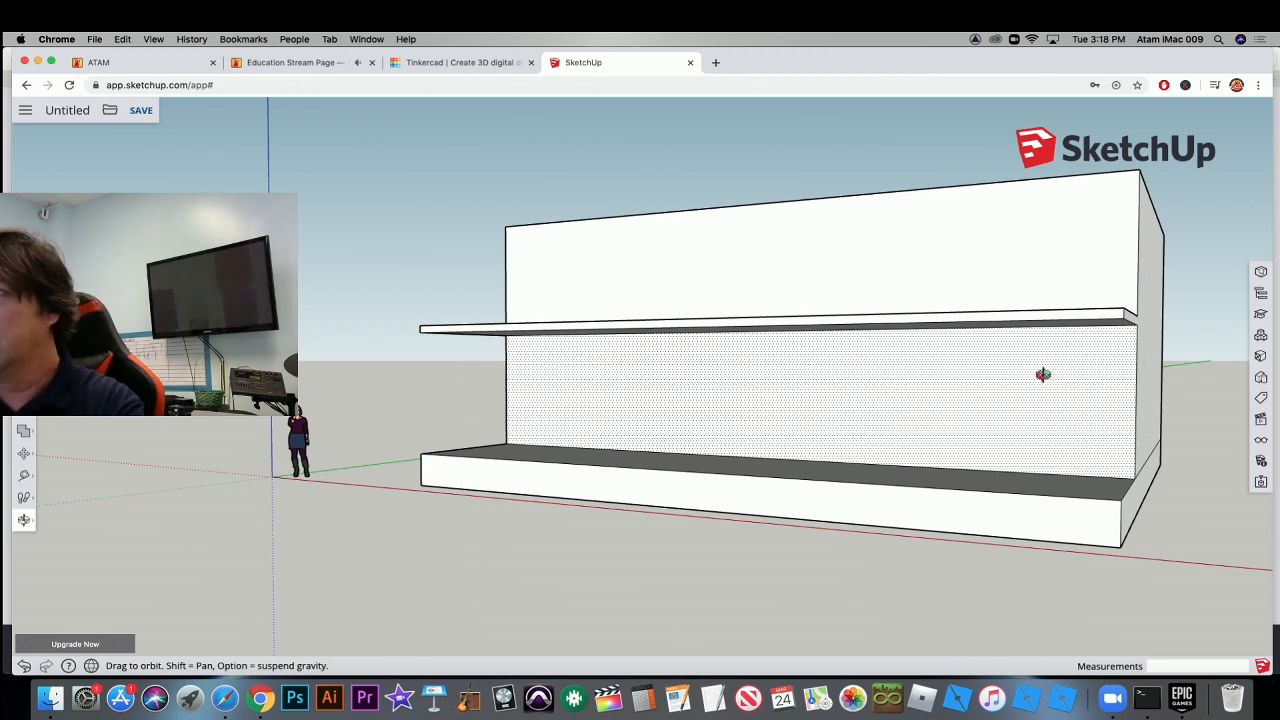
mouse_move(1100, 336)
mouse_down()
mouse_move(769, 363)
mouse_move(777, 348)
mouse_up()
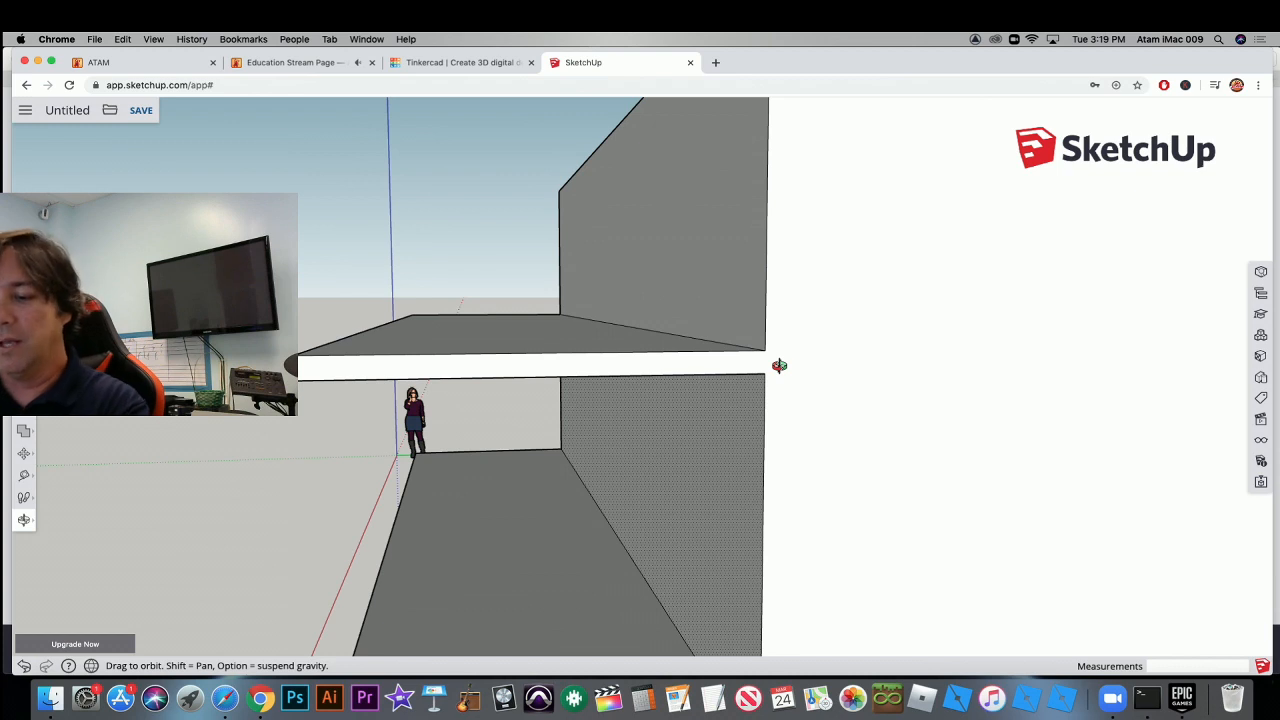
key(l)
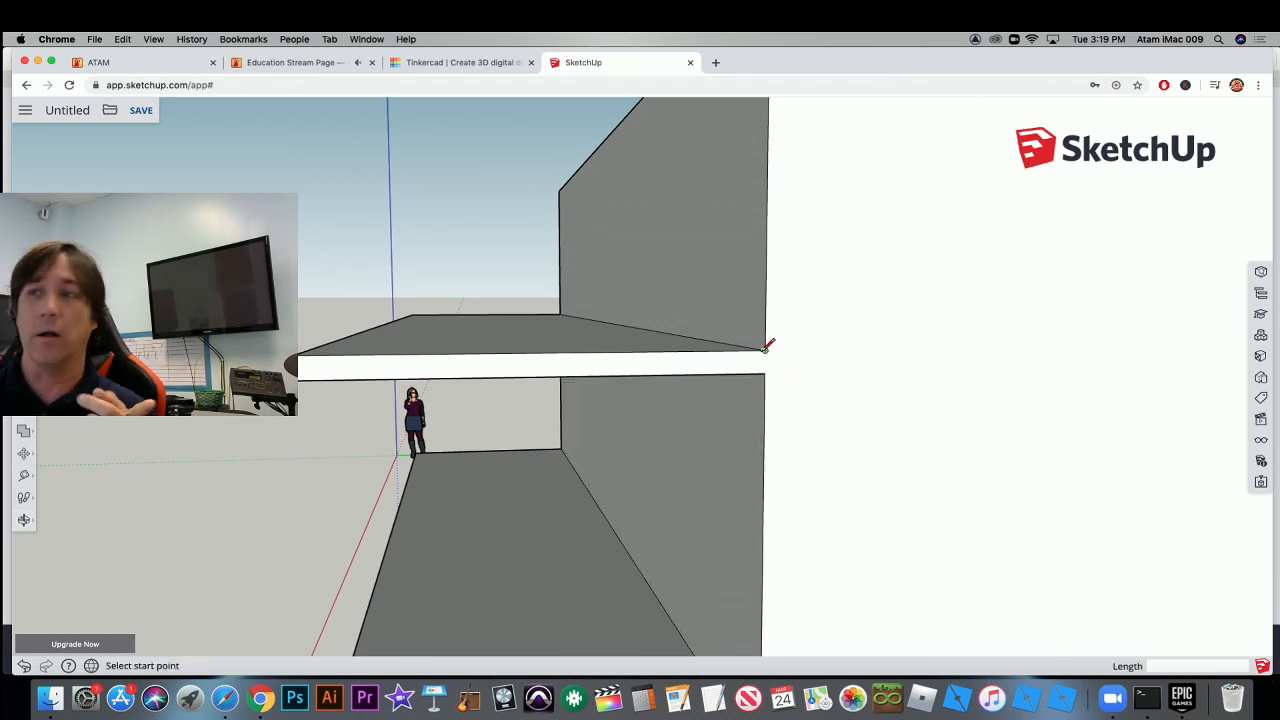
click(765, 349)
click(765, 373)
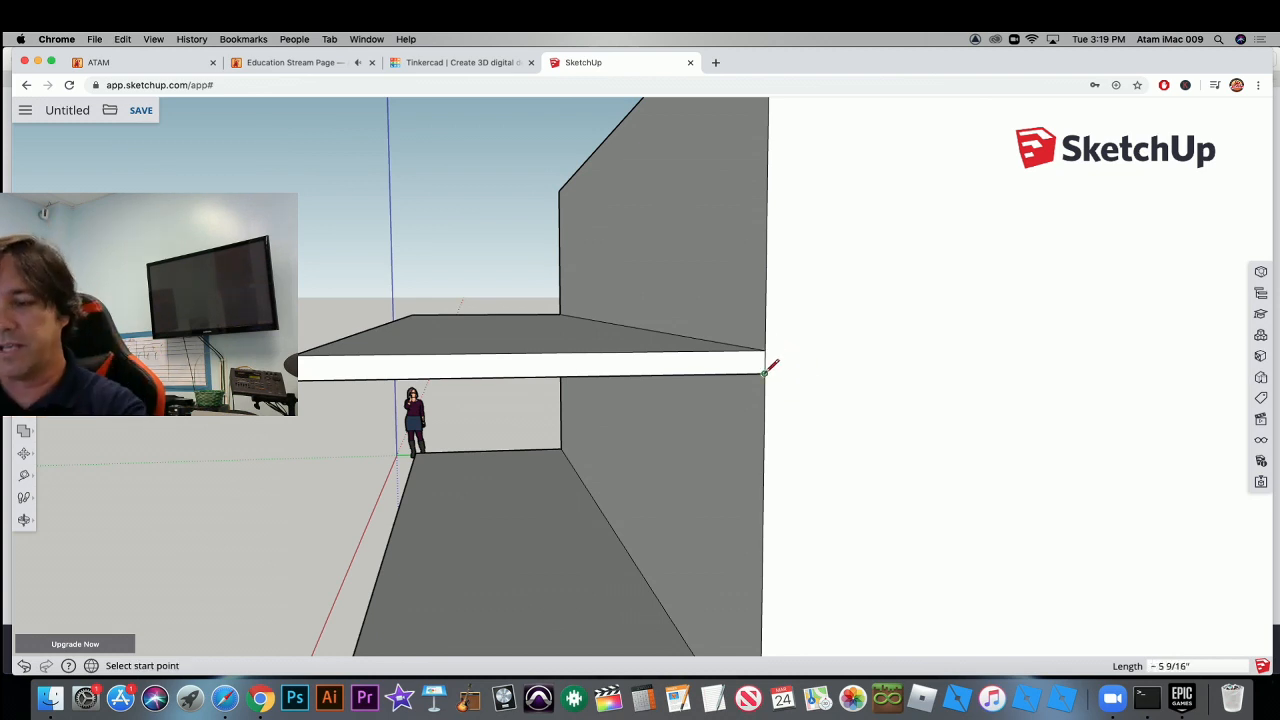
Draw the matching short vertical line at the slab's opposite end, where it meets the other side wall.
key(o)
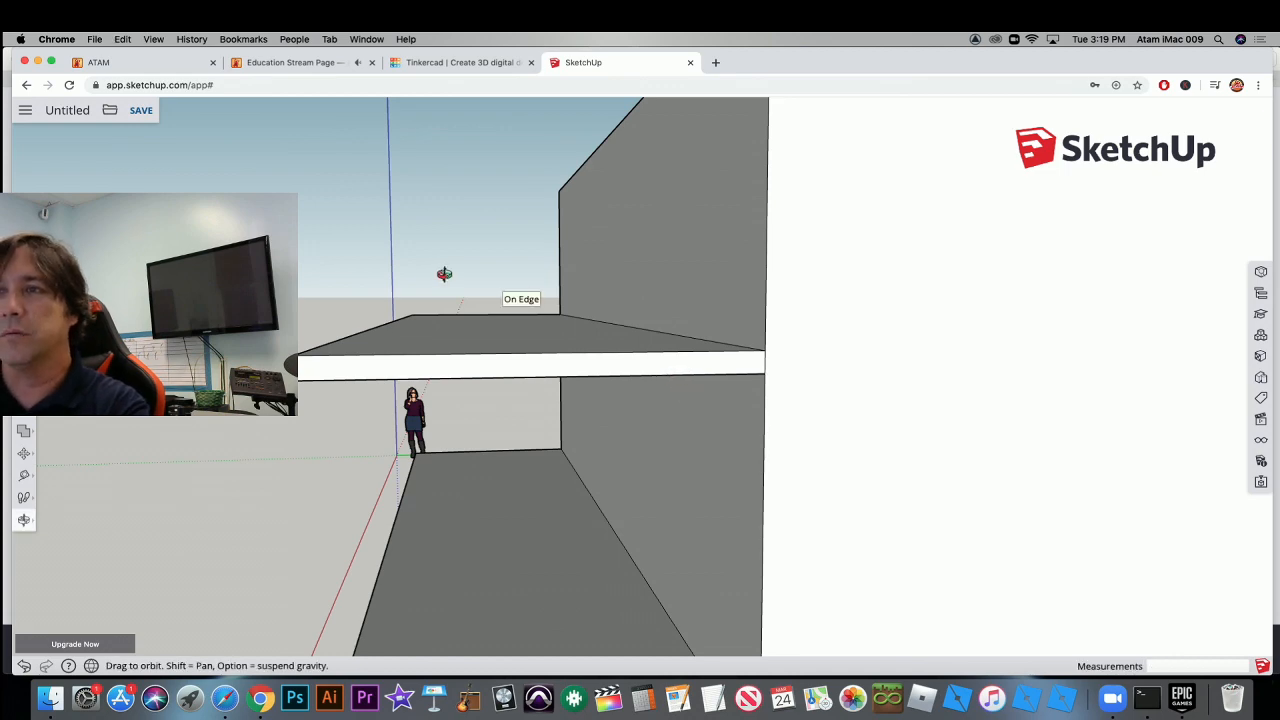
mouse_move(443, 274)
mouse_down()
mouse_move(491, 303)
mouse_move(738, 332)
mouse_move(303, 313)
mouse_move(740, 346)
mouse_move(689, 329)
mouse_move(686, 361)
mouse_up()
key(l)
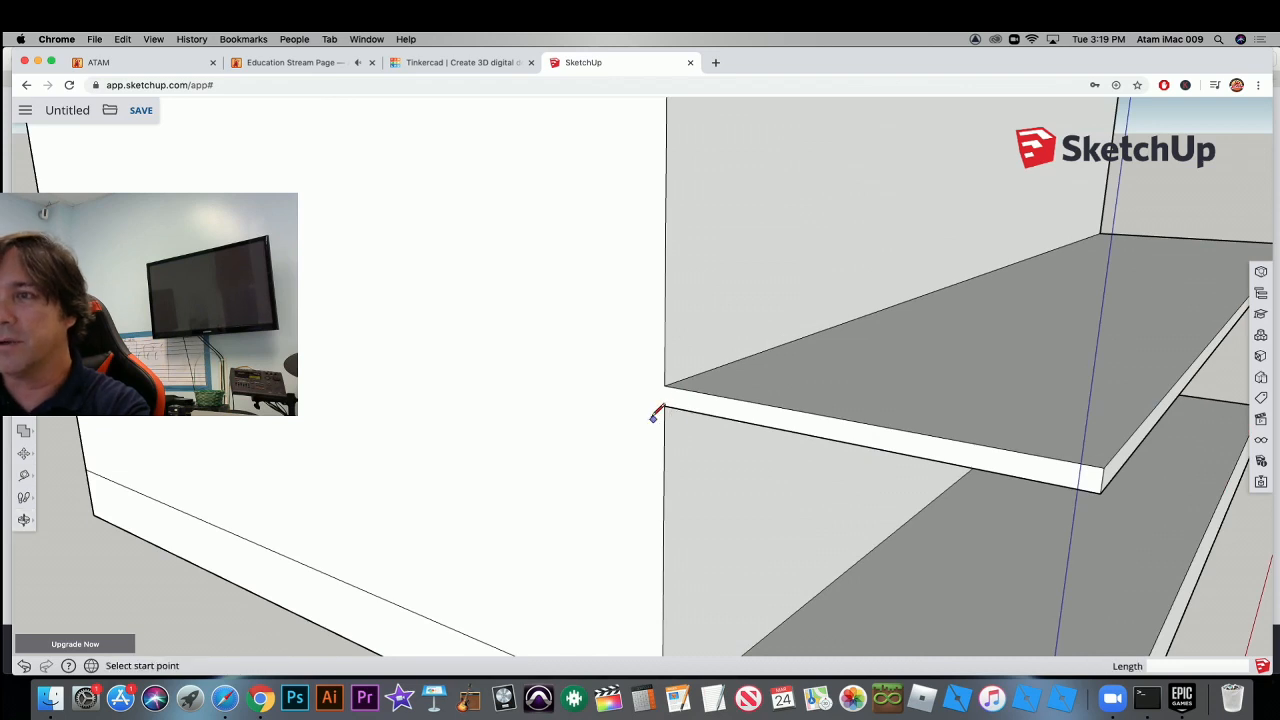
click(667, 386)
key(Escape)
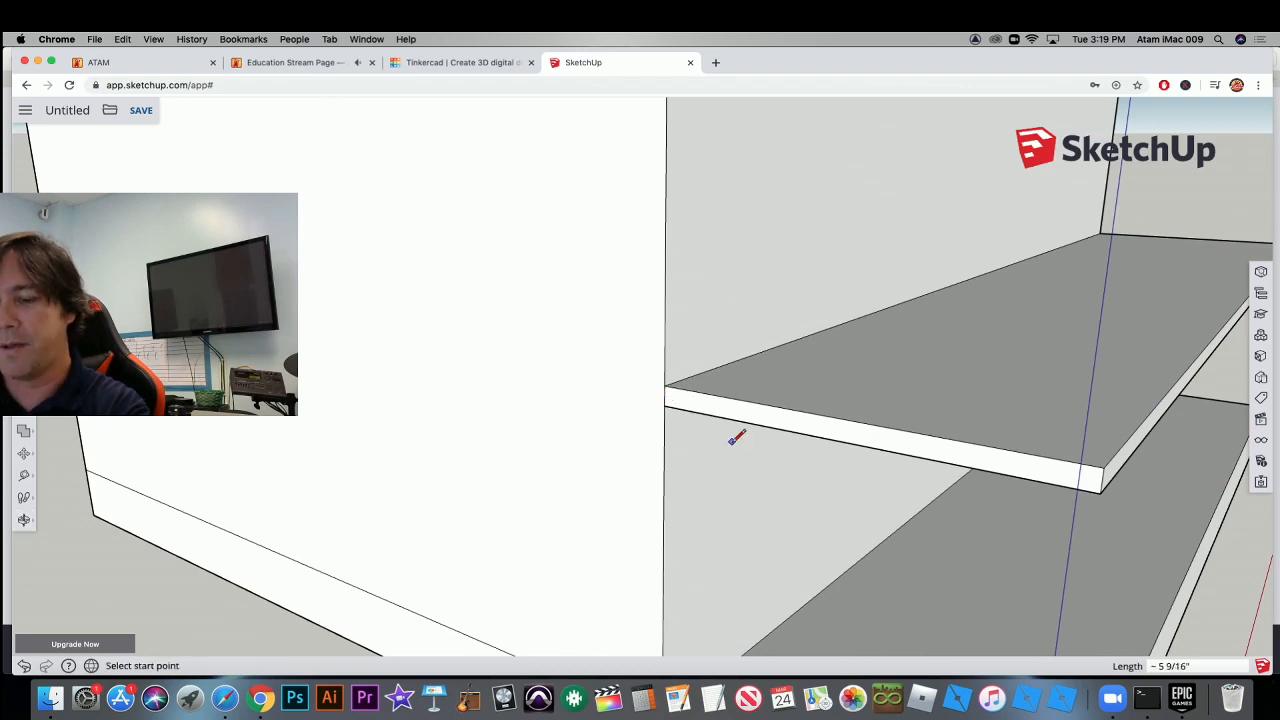
scroll(845, 420, up, 1)
scroll(845, 420, down, 3)
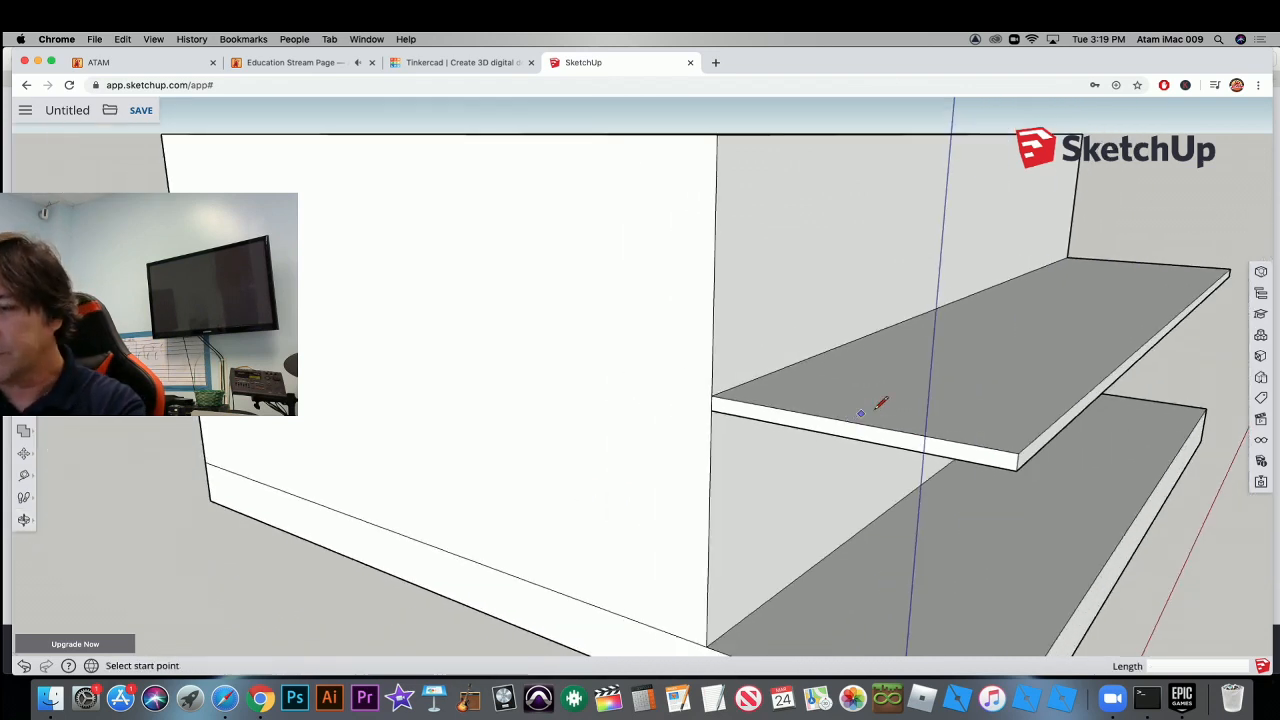
middle_drag(880, 403, 540, 366)
scroll(651, 374, down, 5)
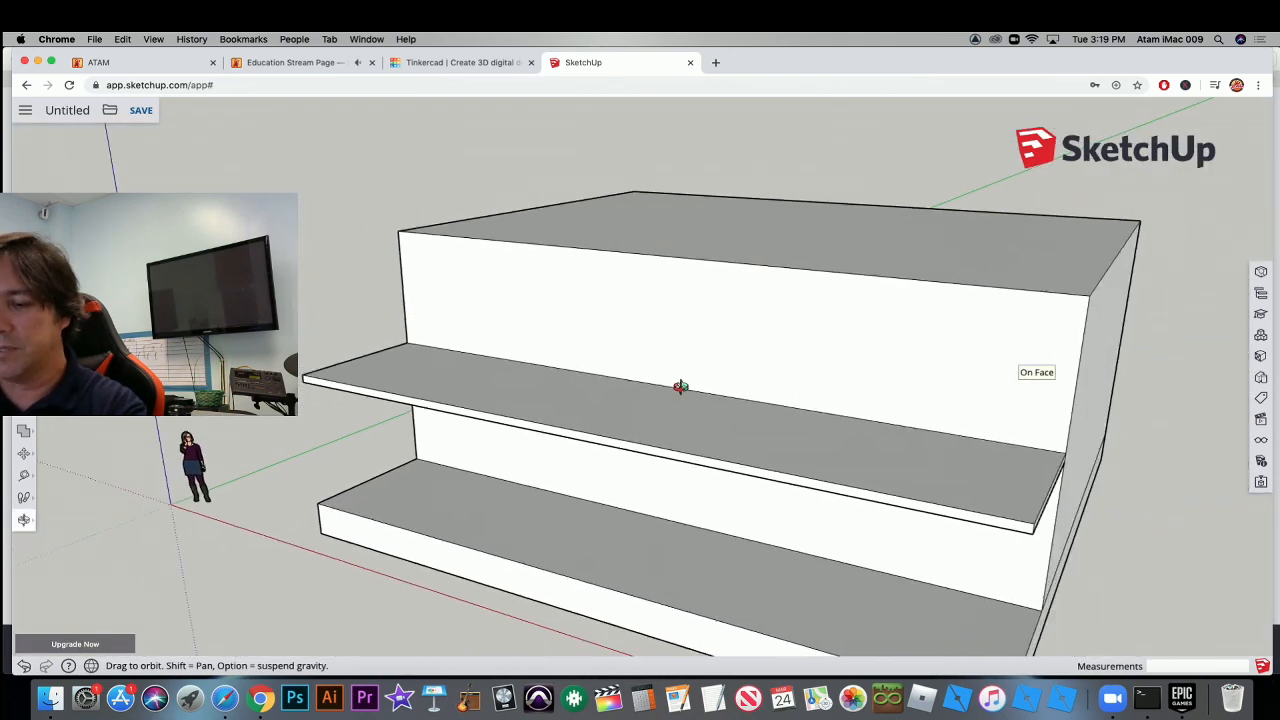
scroll(773, 386, up, 2)
middle_drag(773, 386, 720, 391)
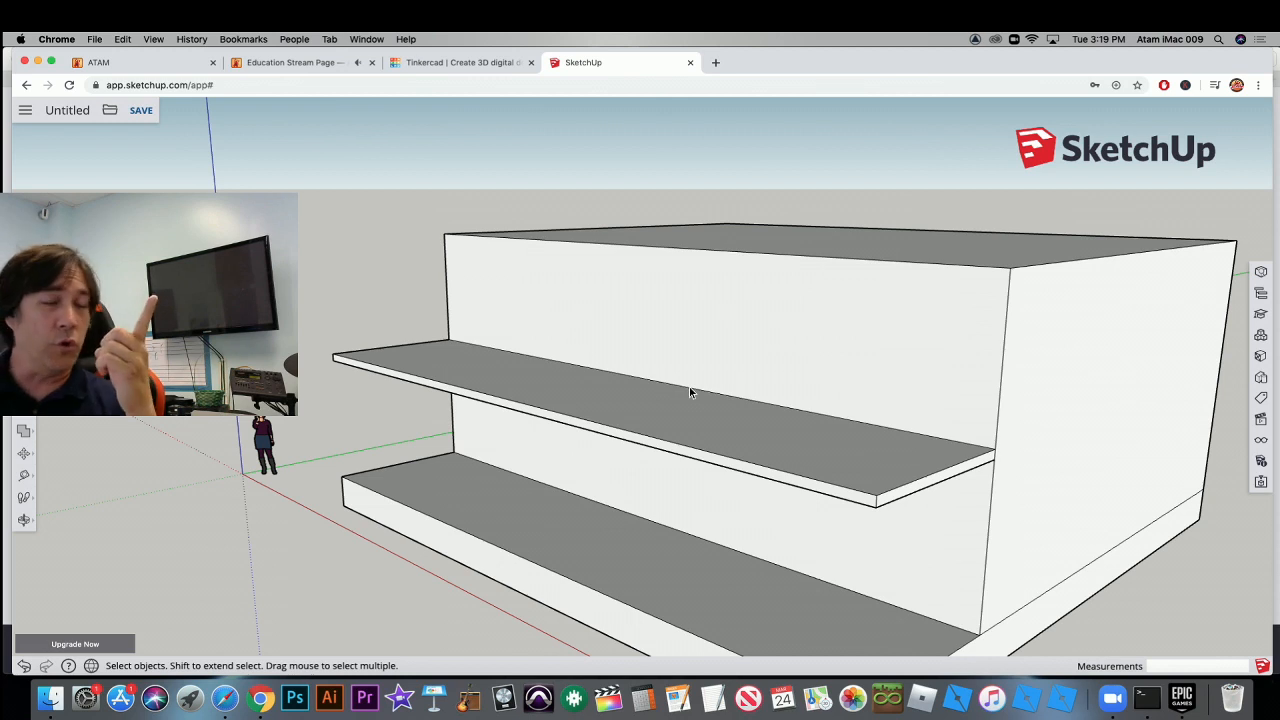
Move the overhanging slab's back edge at the front wall straight up about 10 7/16" to slope the porch roof.
scroll(651, 380, up, 4)
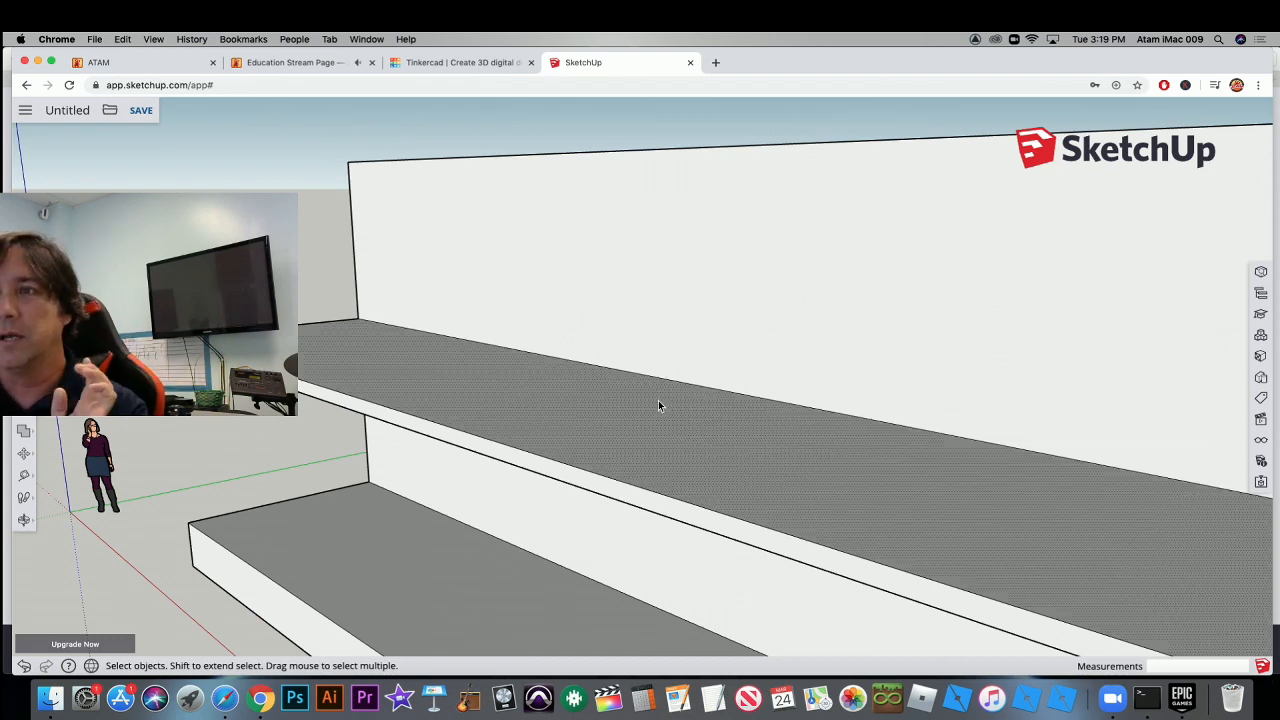
click(699, 256)
click(200, 365)
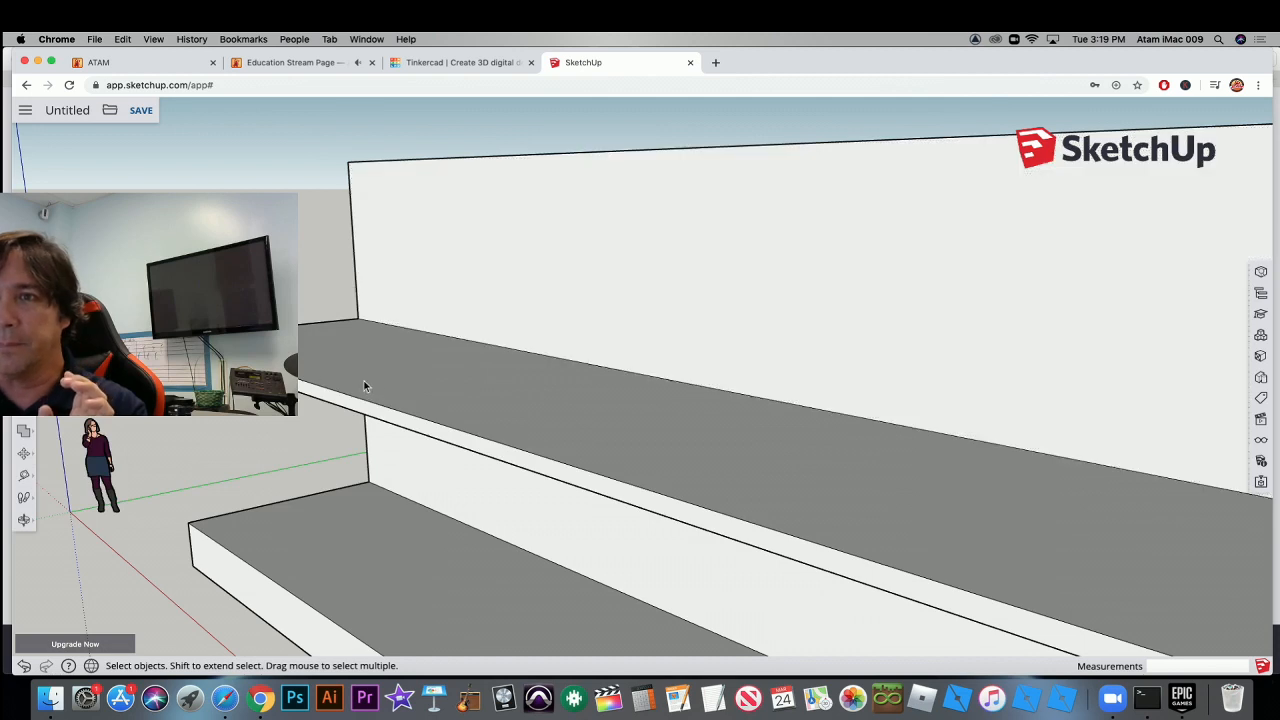
click(705, 513)
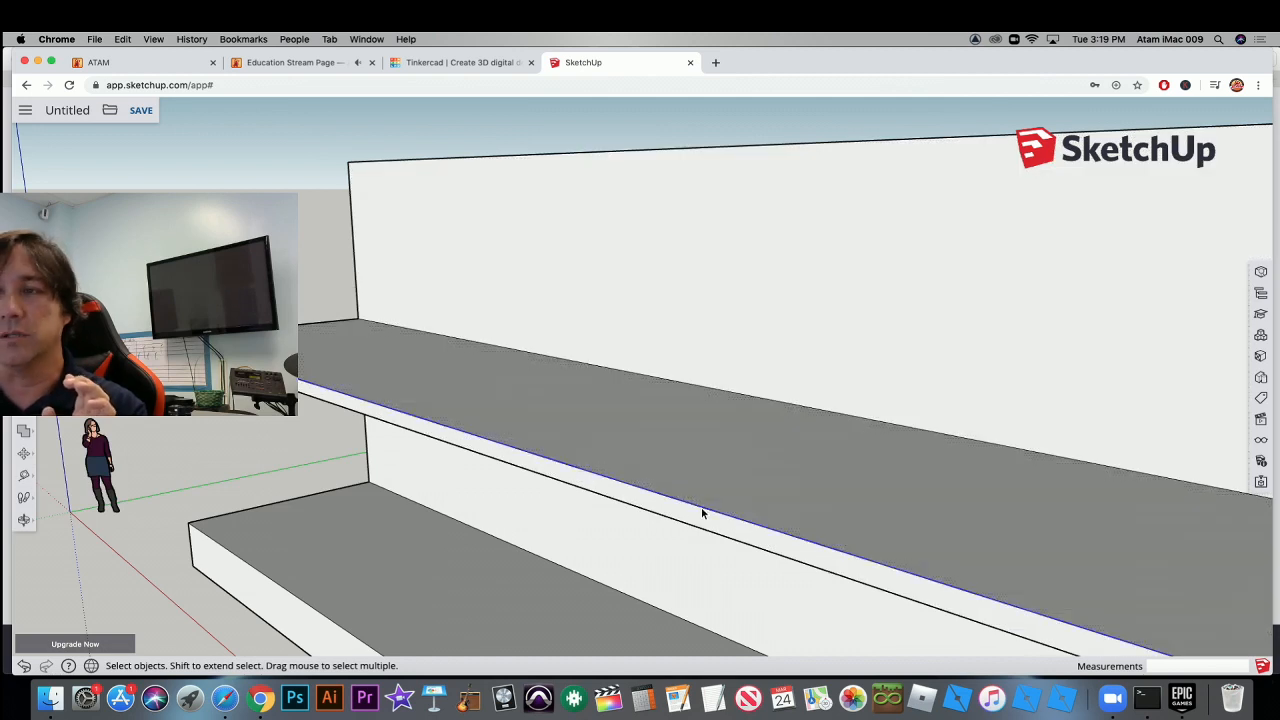
click(771, 403)
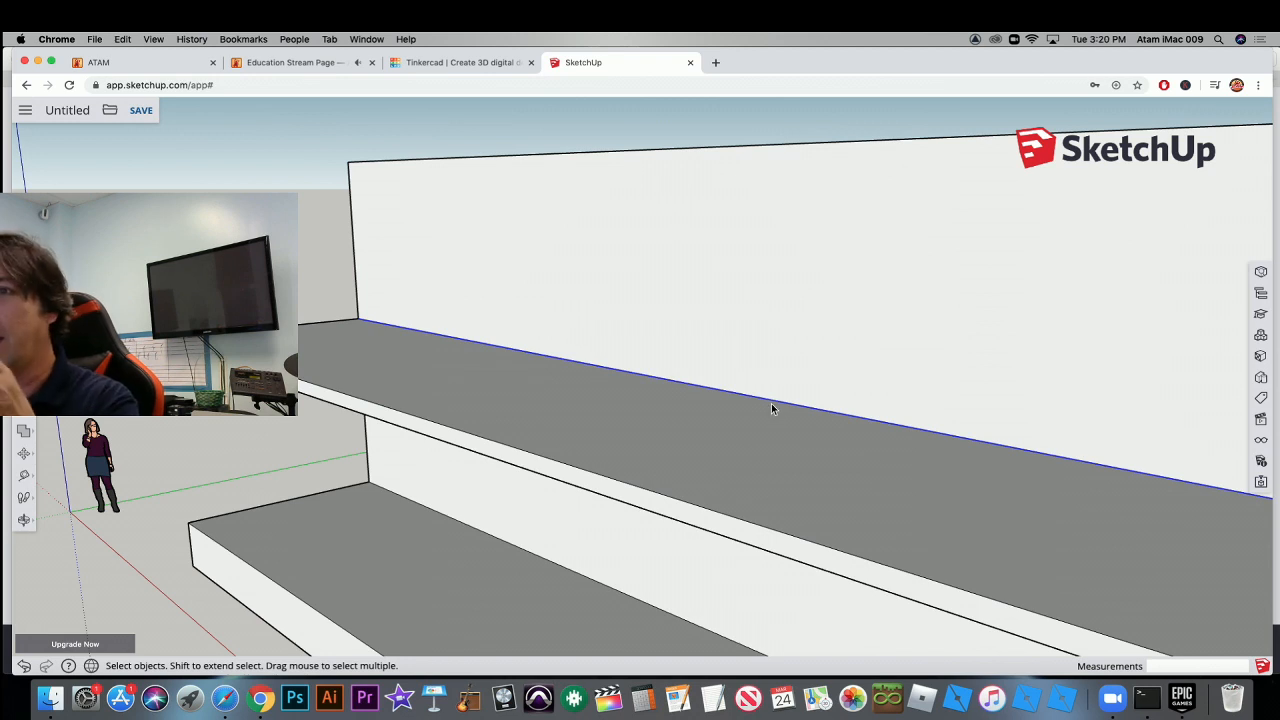
scroll(772, 404, up, 5)
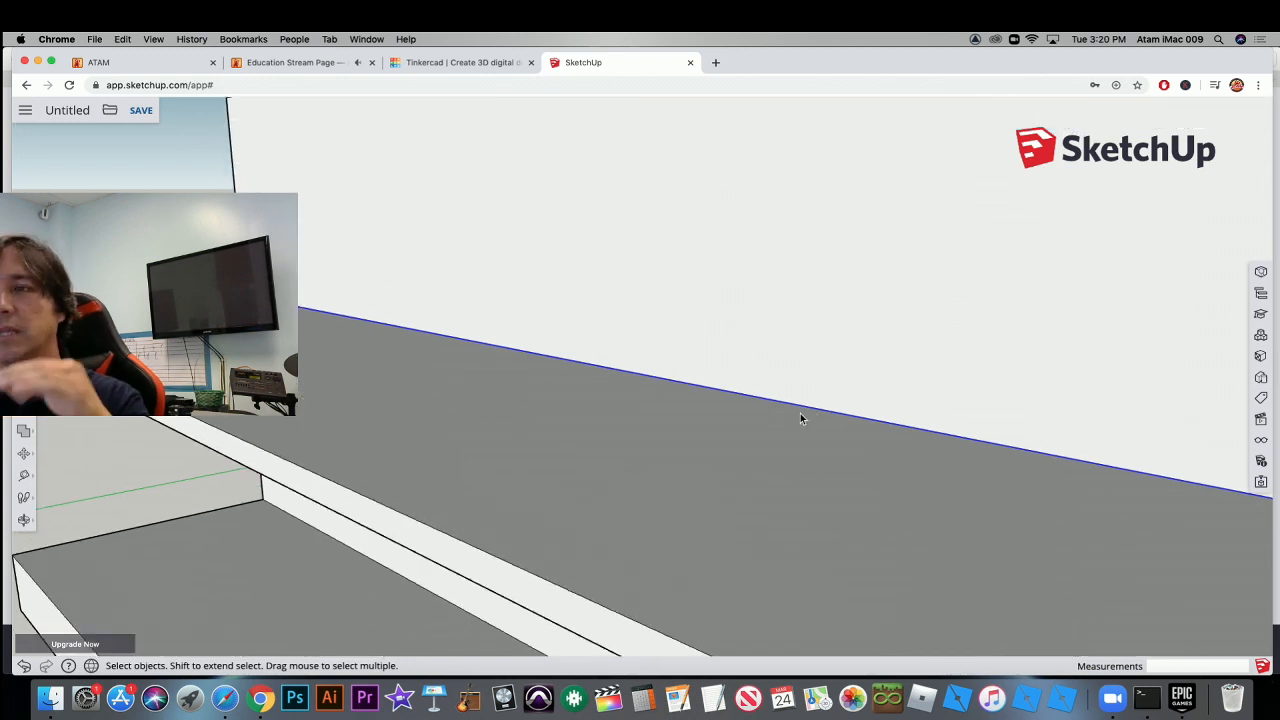
scroll(799, 418, down, 2)
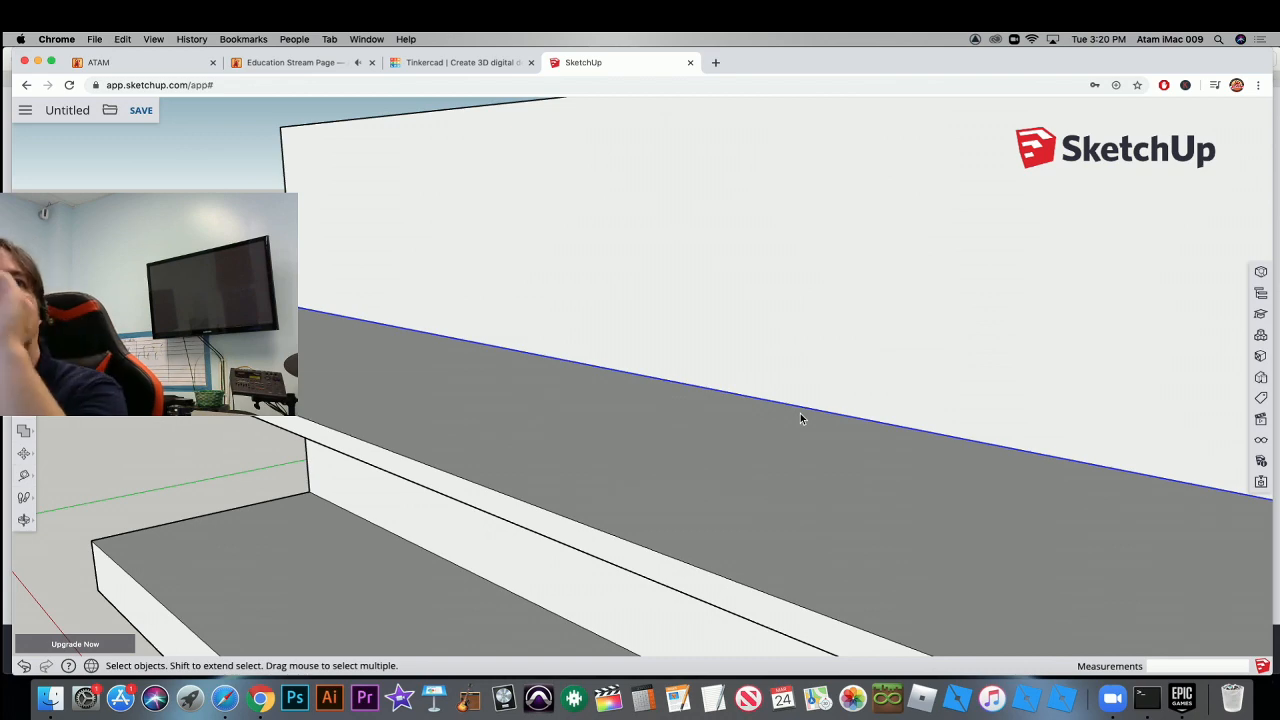
scroll(801, 413, down, 1)
scroll(802, 415, down, 3)
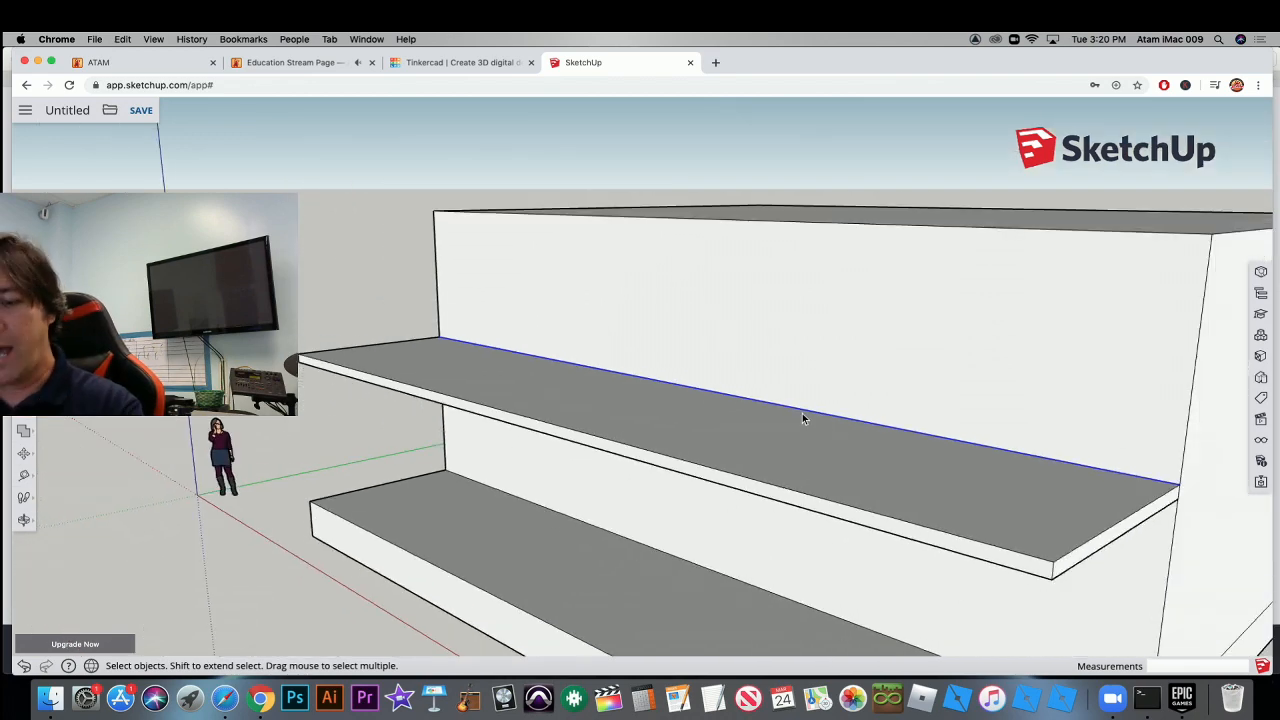
shift+middle_drag(802, 413, 770, 384)
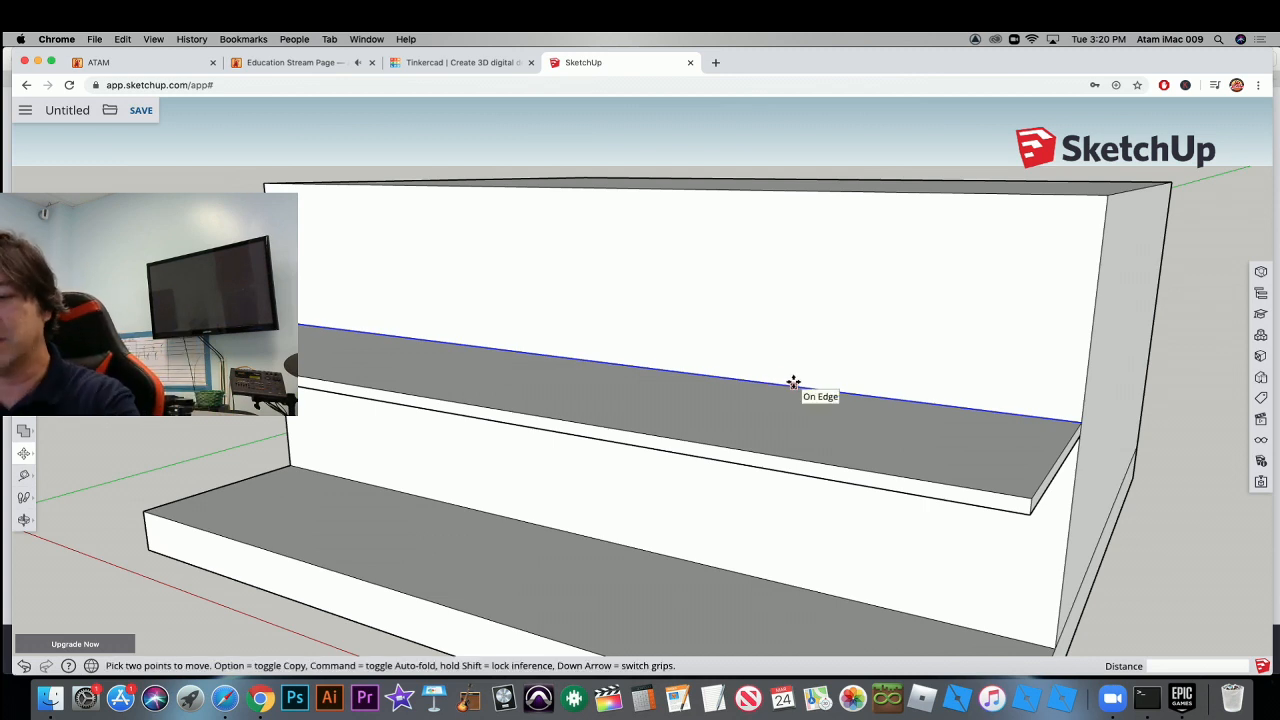
click(609, 361)
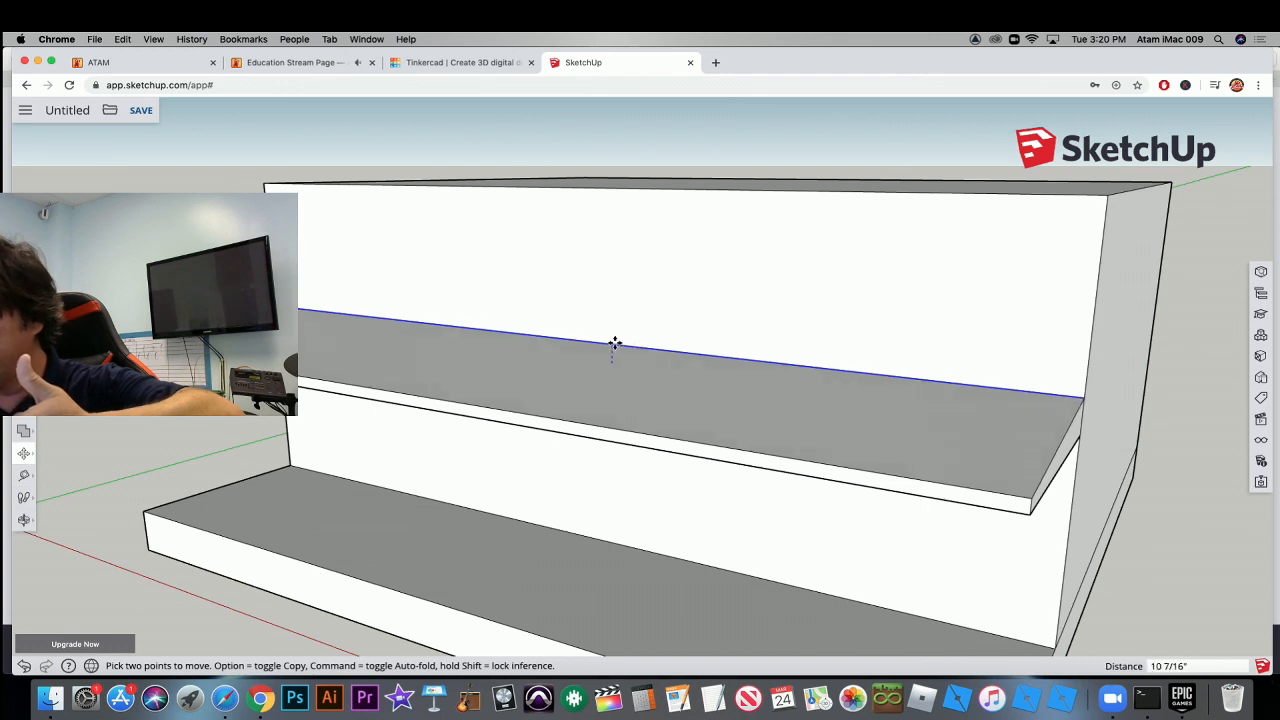
click(616, 340)
Examine the sloped porch roof and the block's flat top face from both front corners and from above.
middle_drag(666, 357, 777, 597)
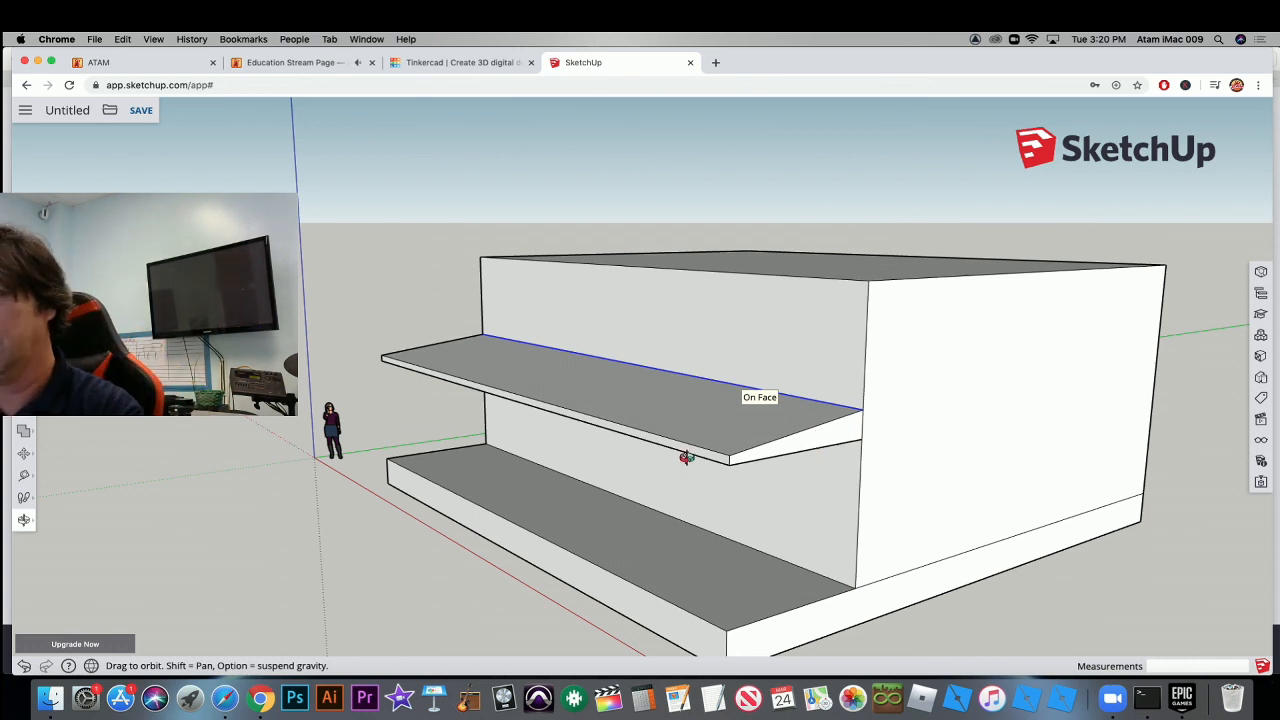
scroll(680, 457, down, 3)
middle_drag(657, 437, 822, 462)
mouse_move(822, 462)
mouse_down()
mouse_move(520, 397)
mouse_move(737, 420)
mouse_move(757, 397)
mouse_move(488, 466)
mouse_move(437, 503)
mouse_move(629, 403)
mouse_up()
shift+drag(690, 357, 526, 446)
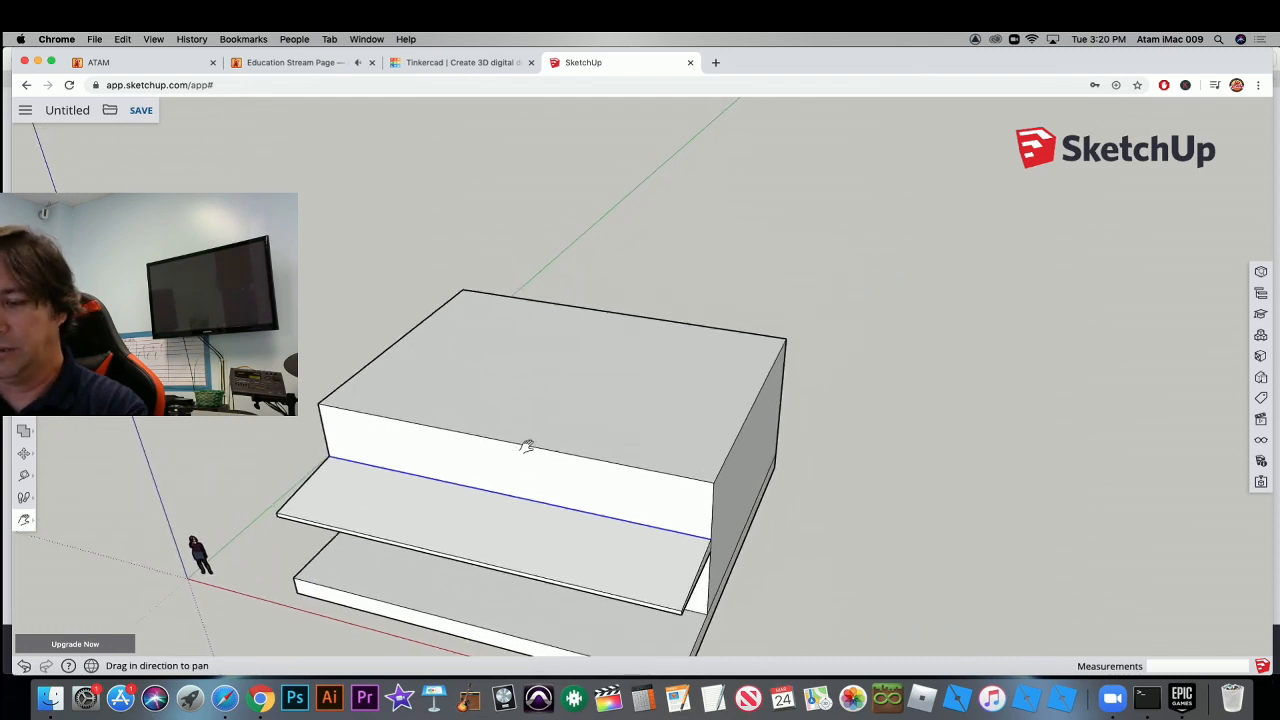
mouse_move(611, 409)
mouse_down()
mouse_move(420, 383)
mouse_move(333, 293)
mouse_move(526, 411)
mouse_move(537, 437)
mouse_move(520, 451)
mouse_move(597, 365)
mouse_up()
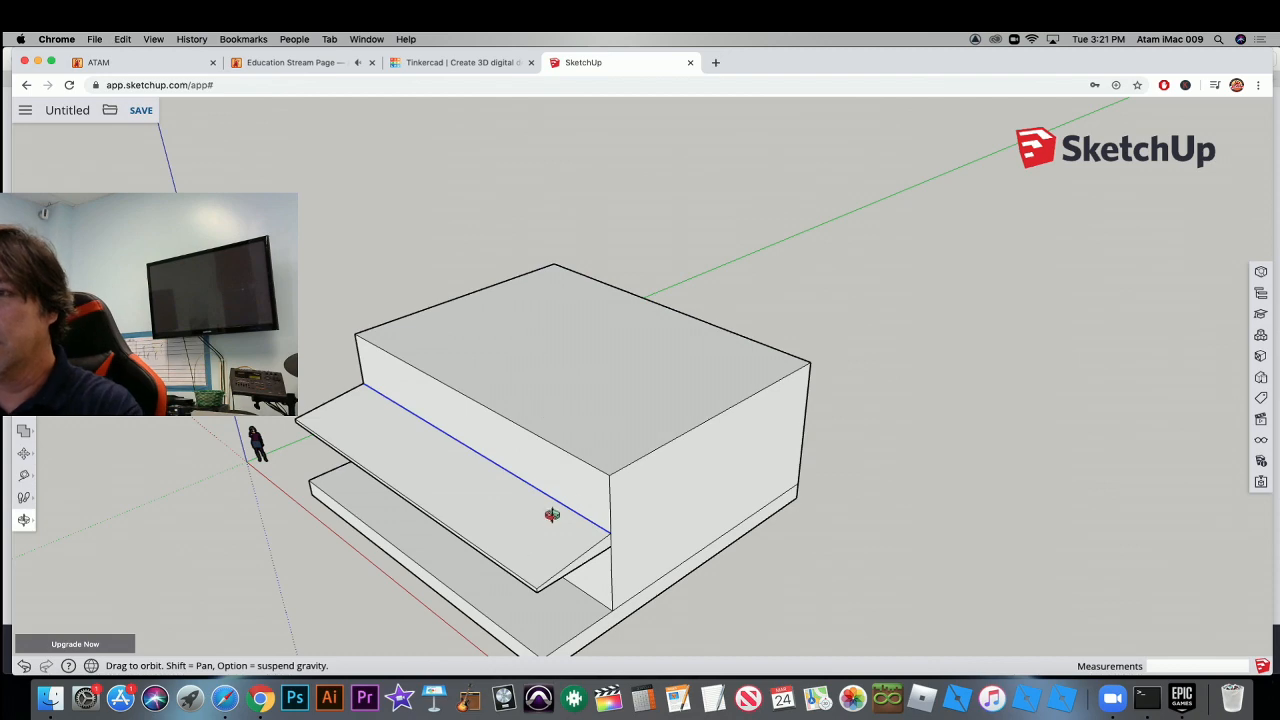
drag(551, 517, 454, 436)
key(h)
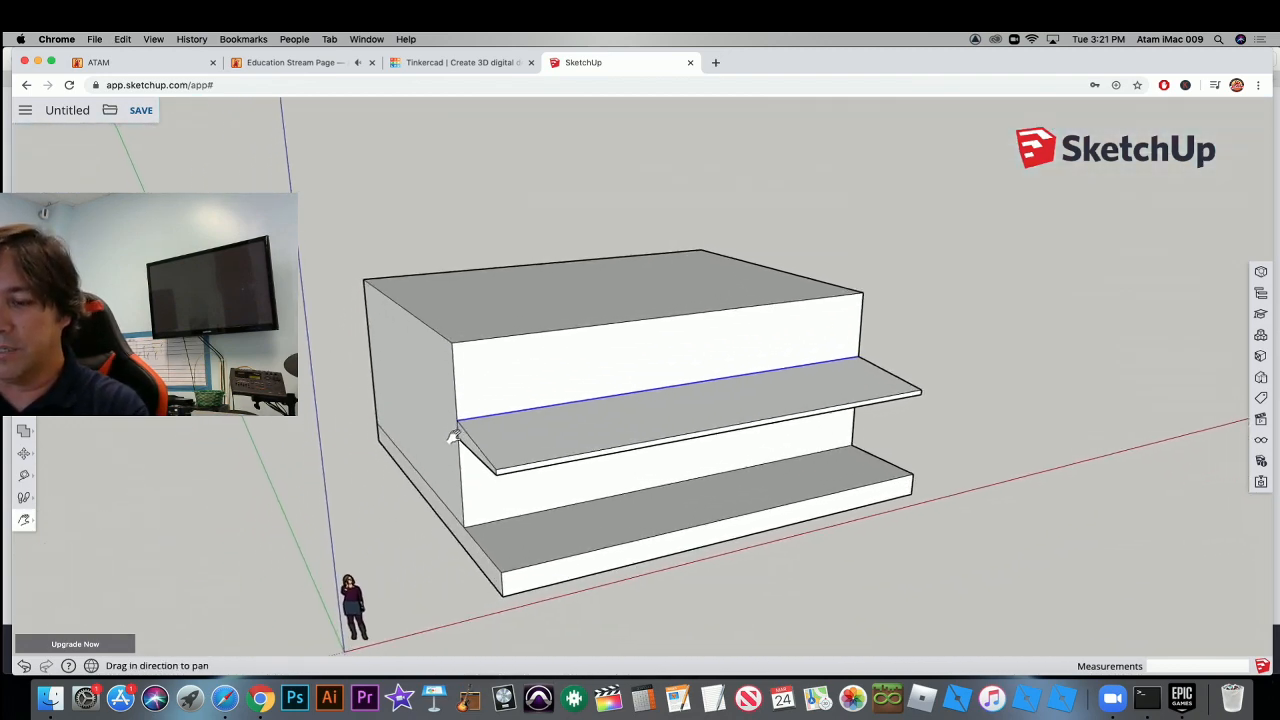
drag(561, 405, 606, 306)
key(o)
key(h)
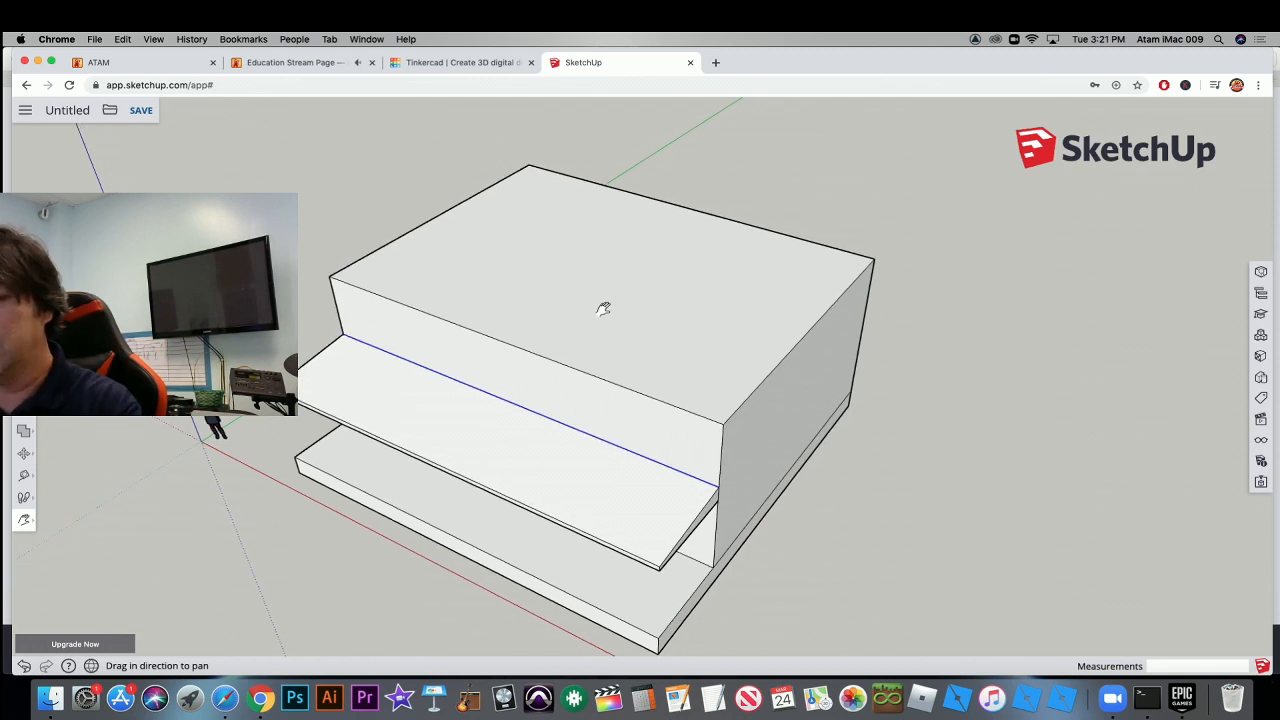
Draw a centre line about 39' 11 3/8" long across the block's top face between the side edges' midpoints, and select it.
key(l)
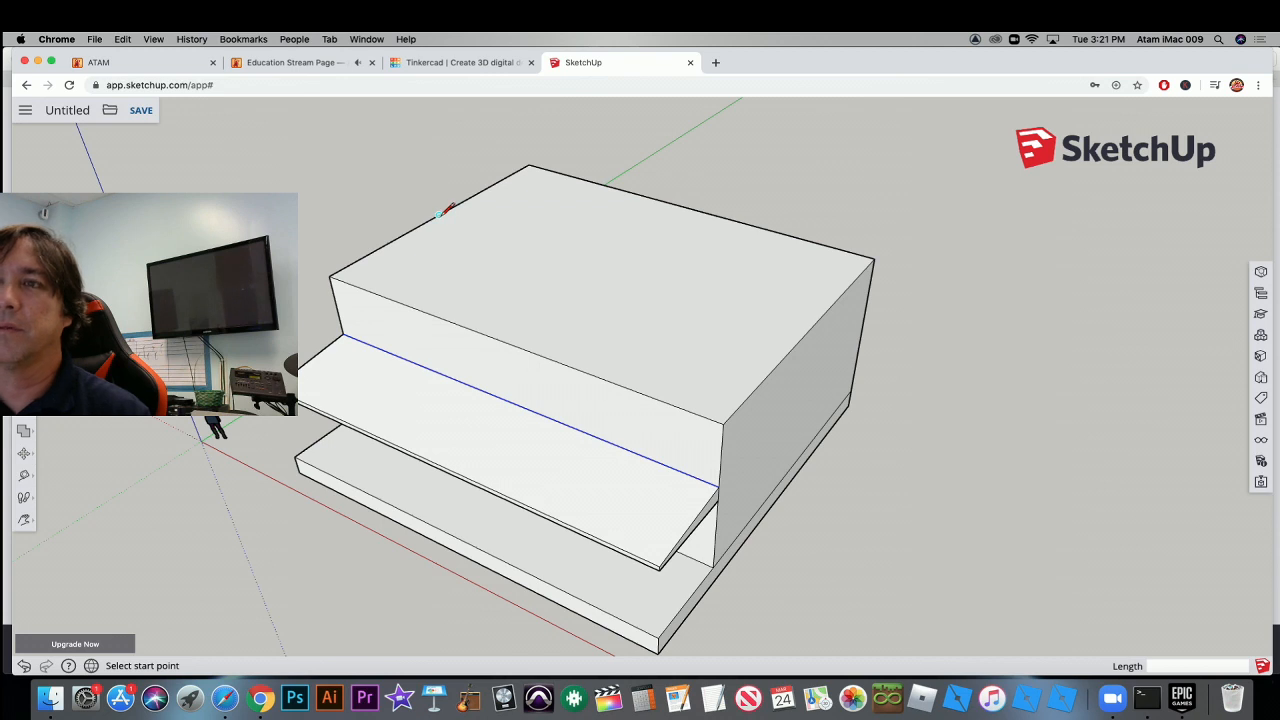
scroll(443, 210, up, 5)
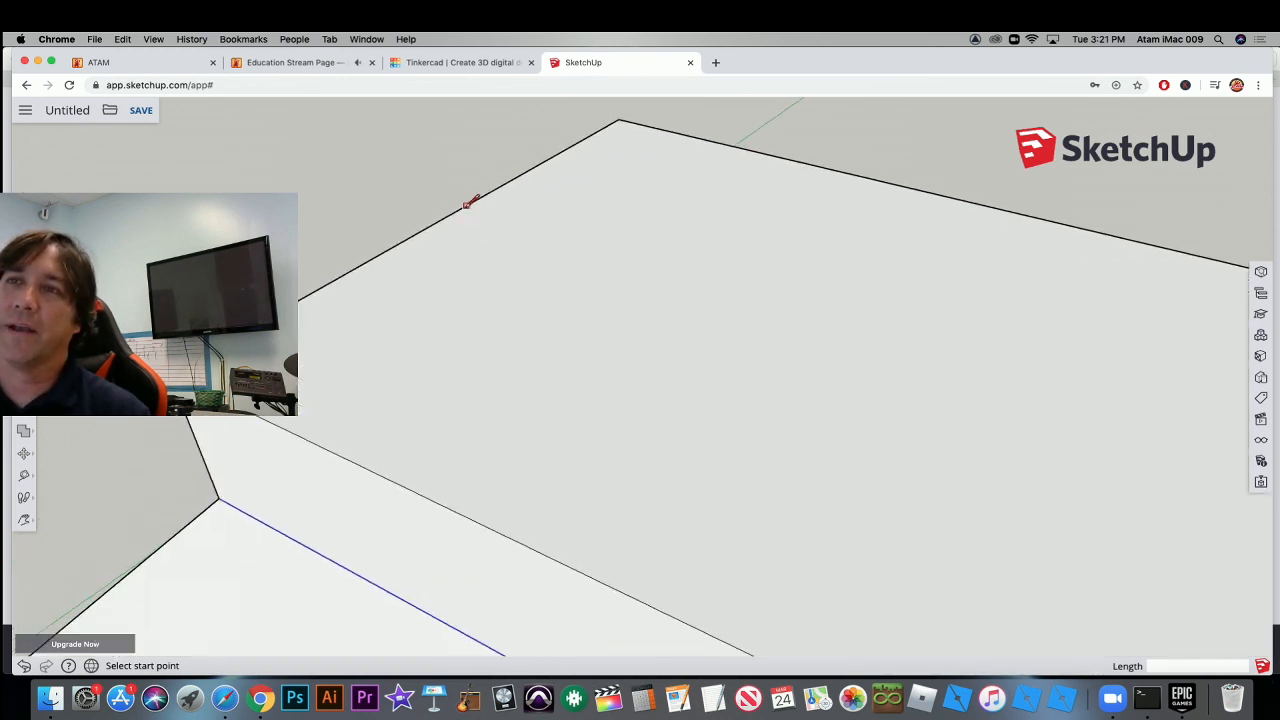
scroll(444, 214, down, 5)
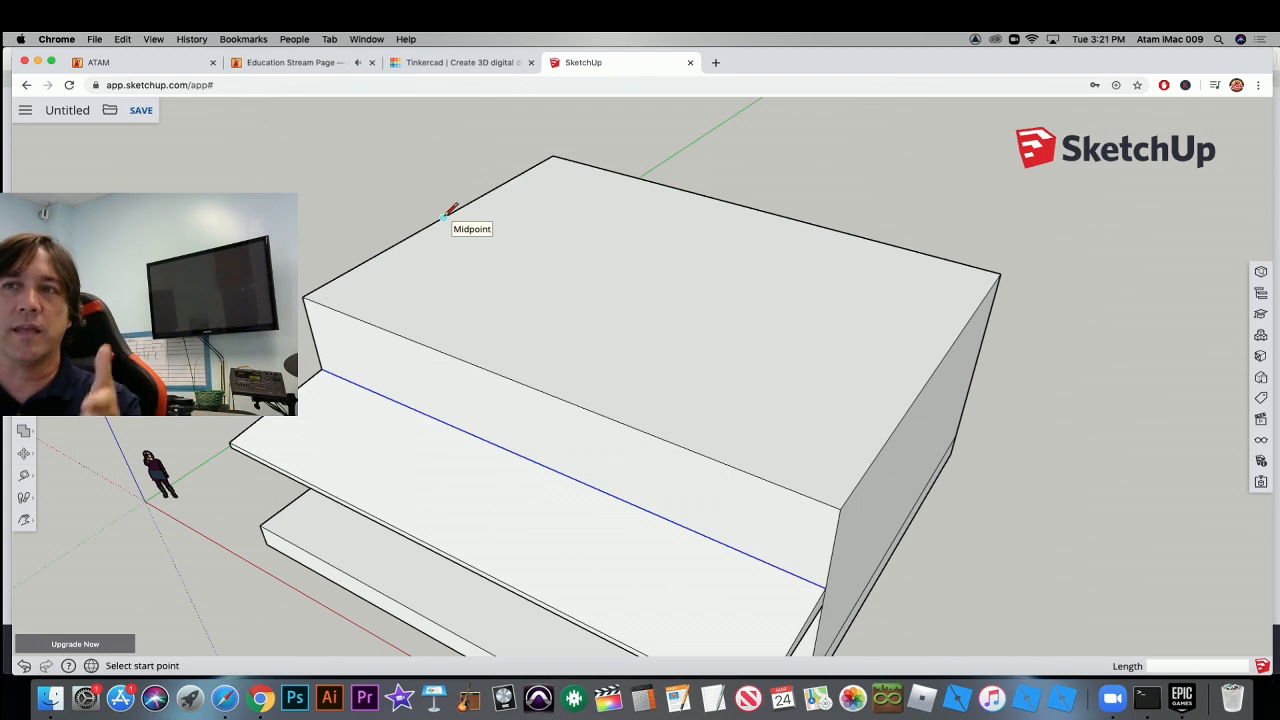
click(444, 215)
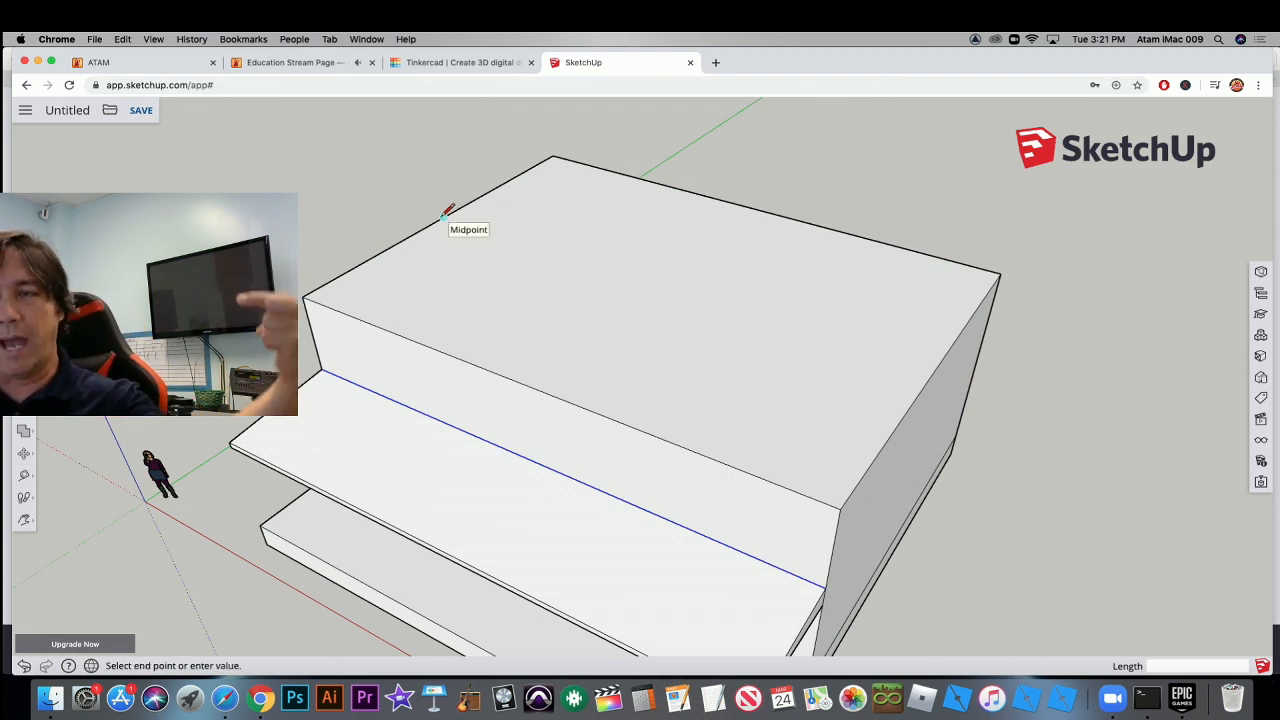
click(934, 371)
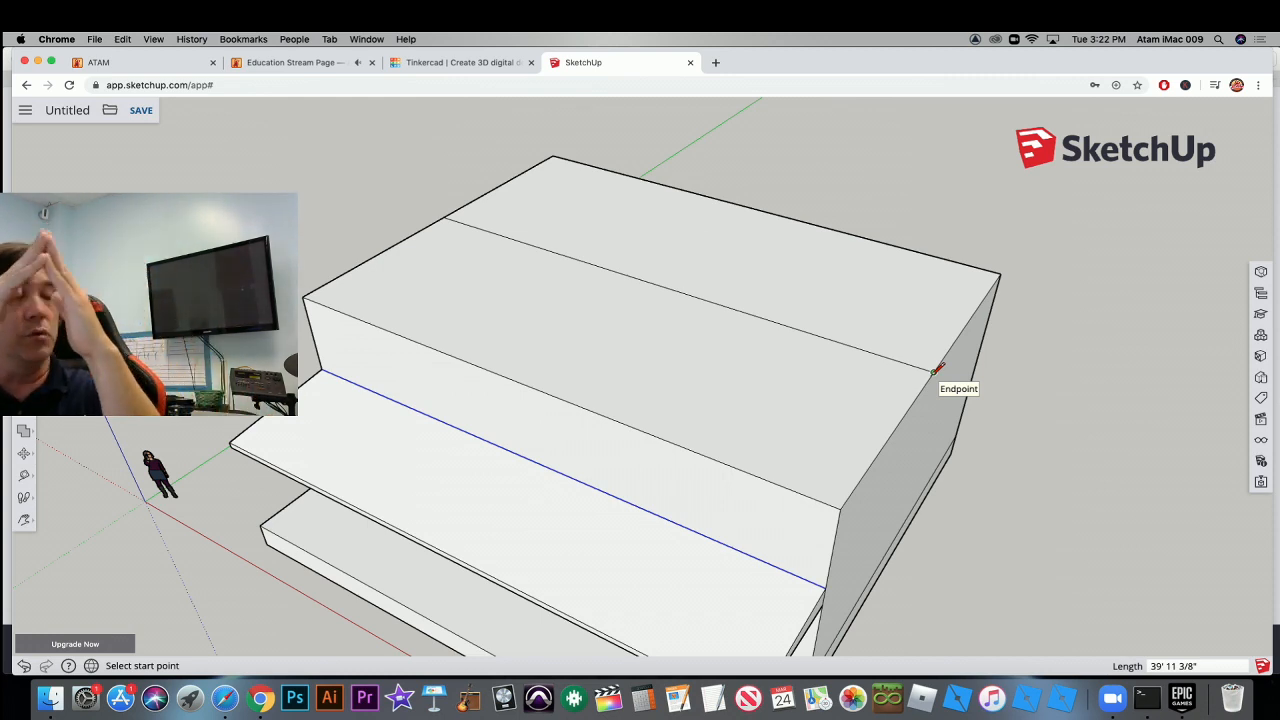
key(o)
drag(948, 403, 718, 306)
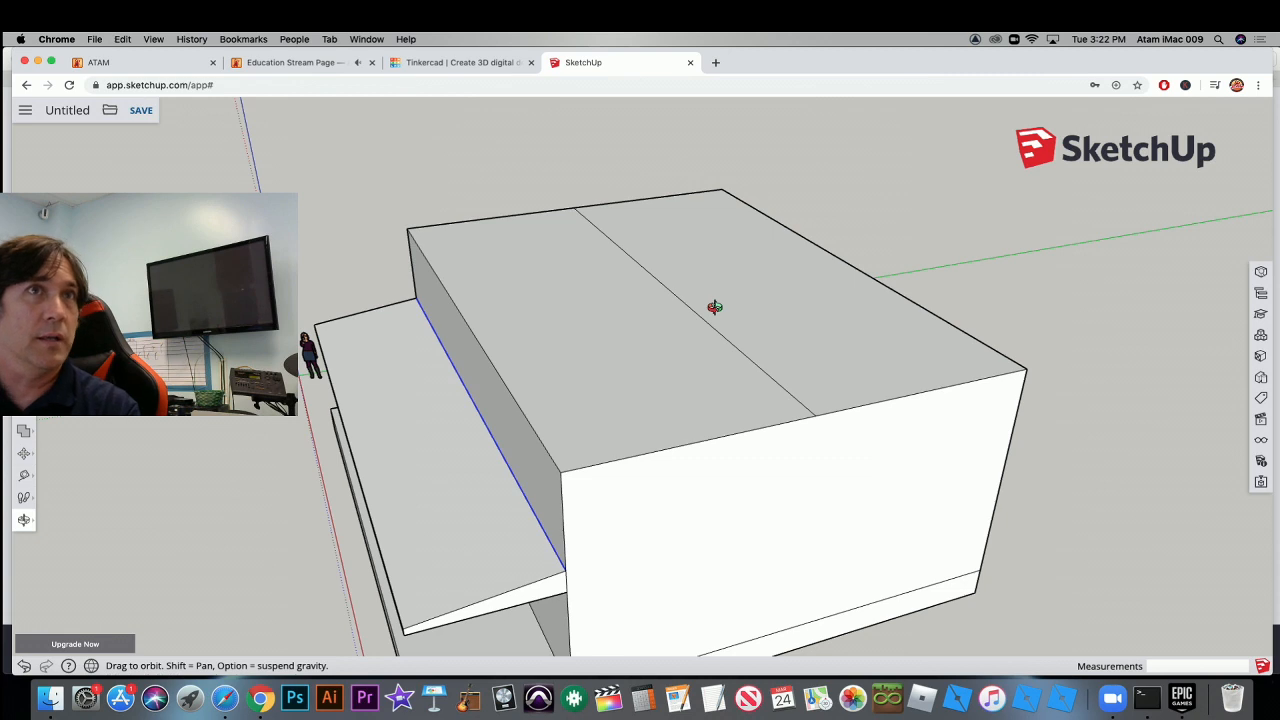
key(space)
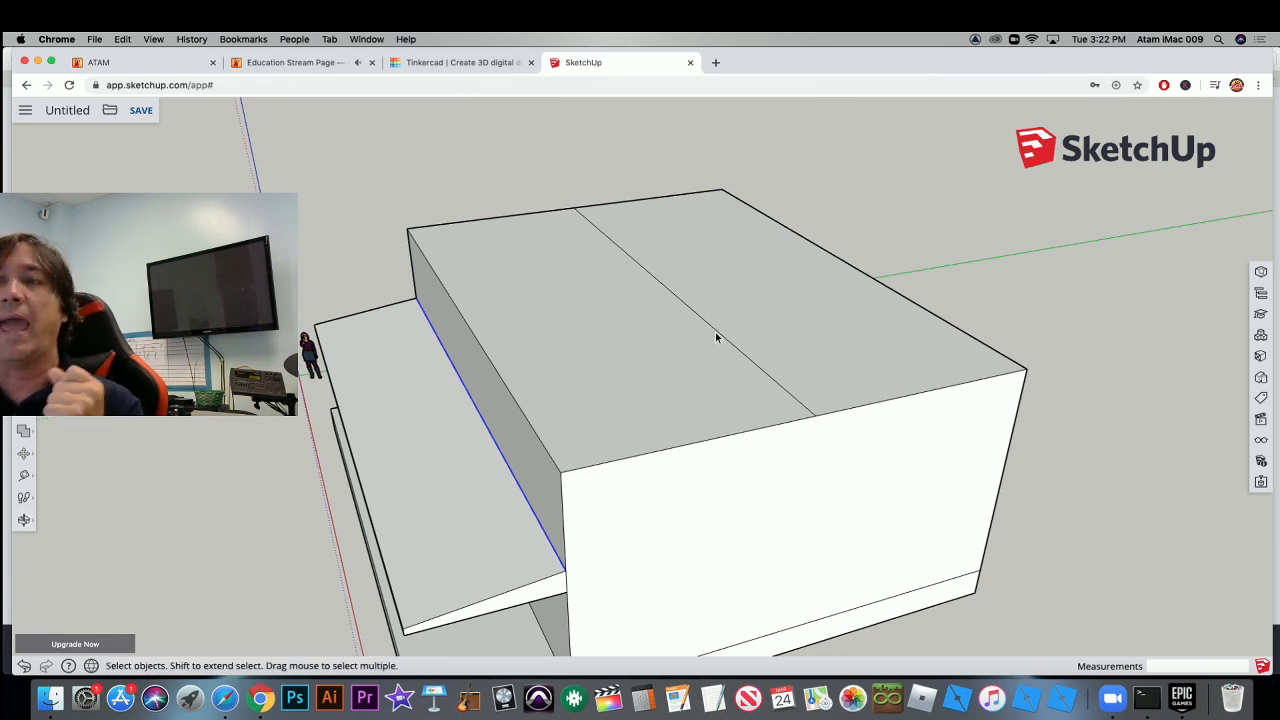
click(716, 336)
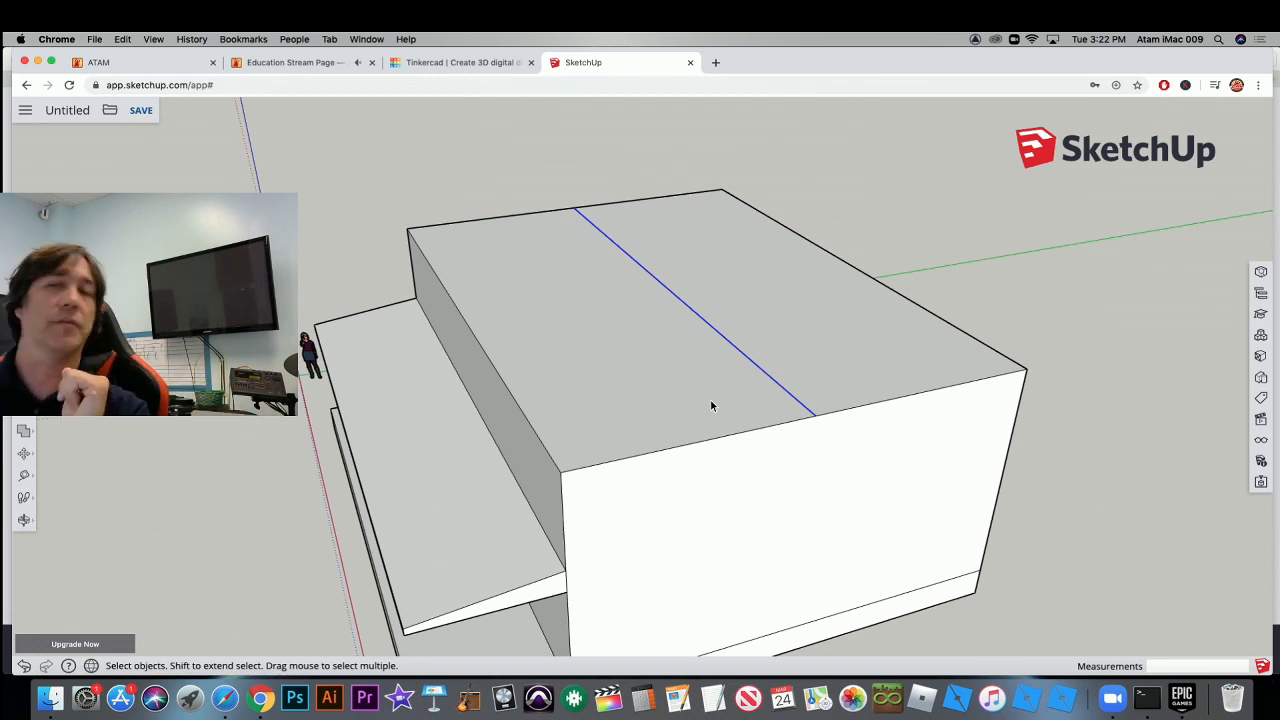
Try to raise the selected centre line about 8' 3 11/16" along the blue axis to form a gable ridge.
key(m)
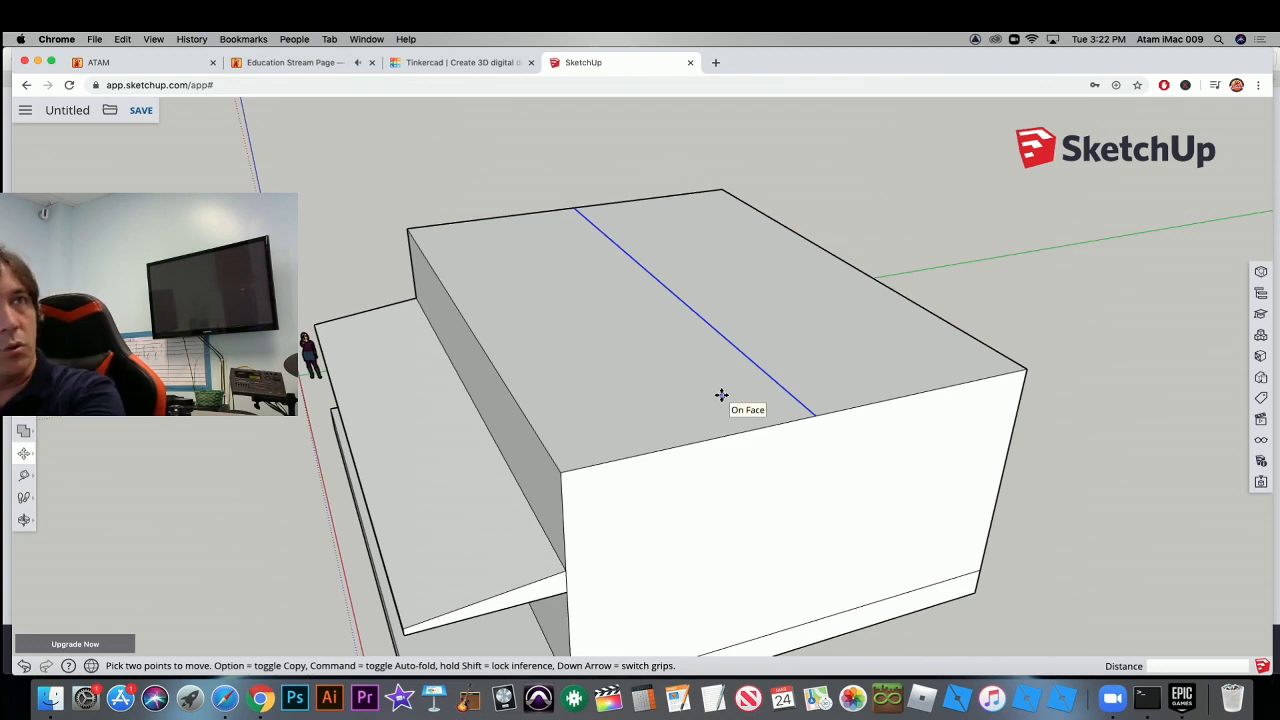
scroll(818, 414, up, 3)
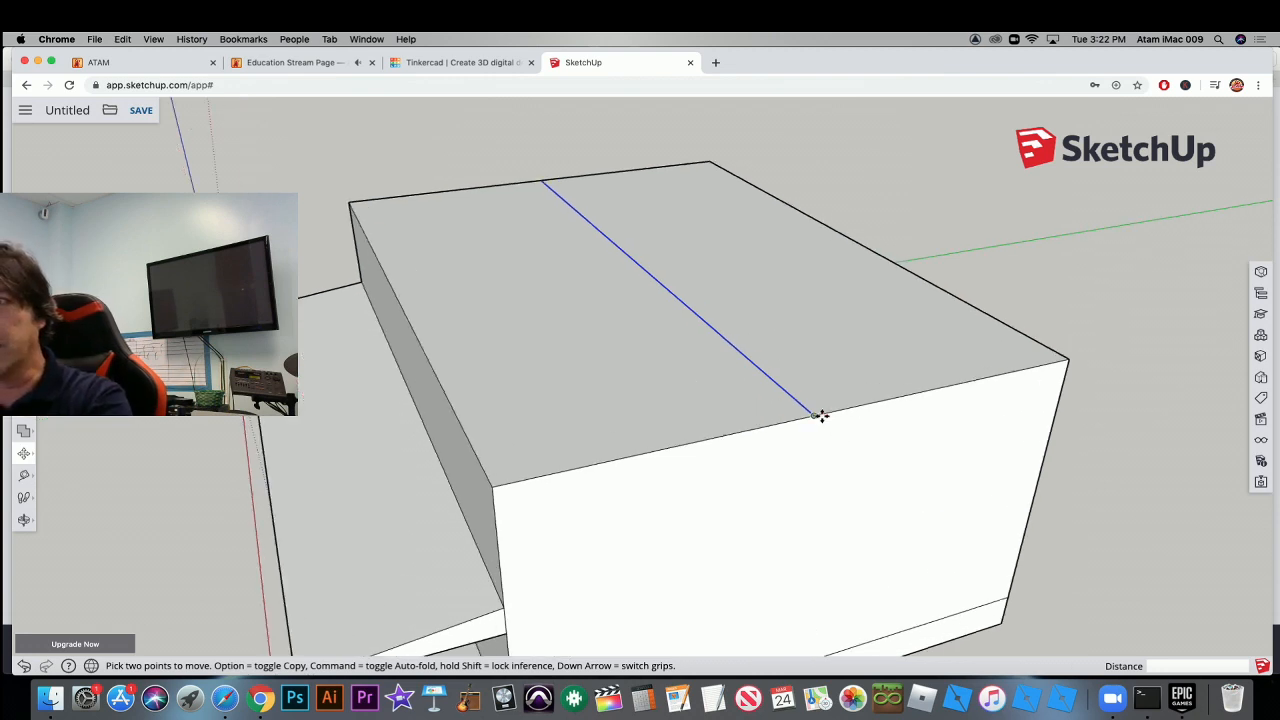
scroll(856, 432, down, 3)
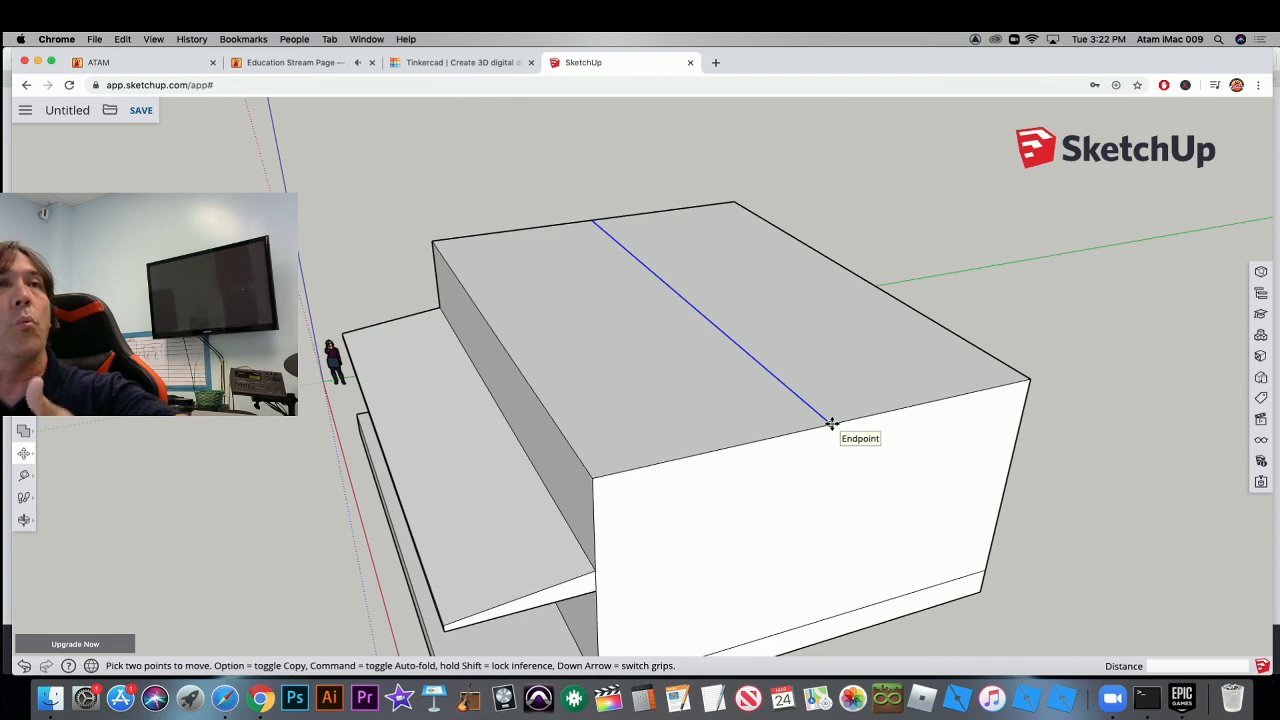
click(831, 424)
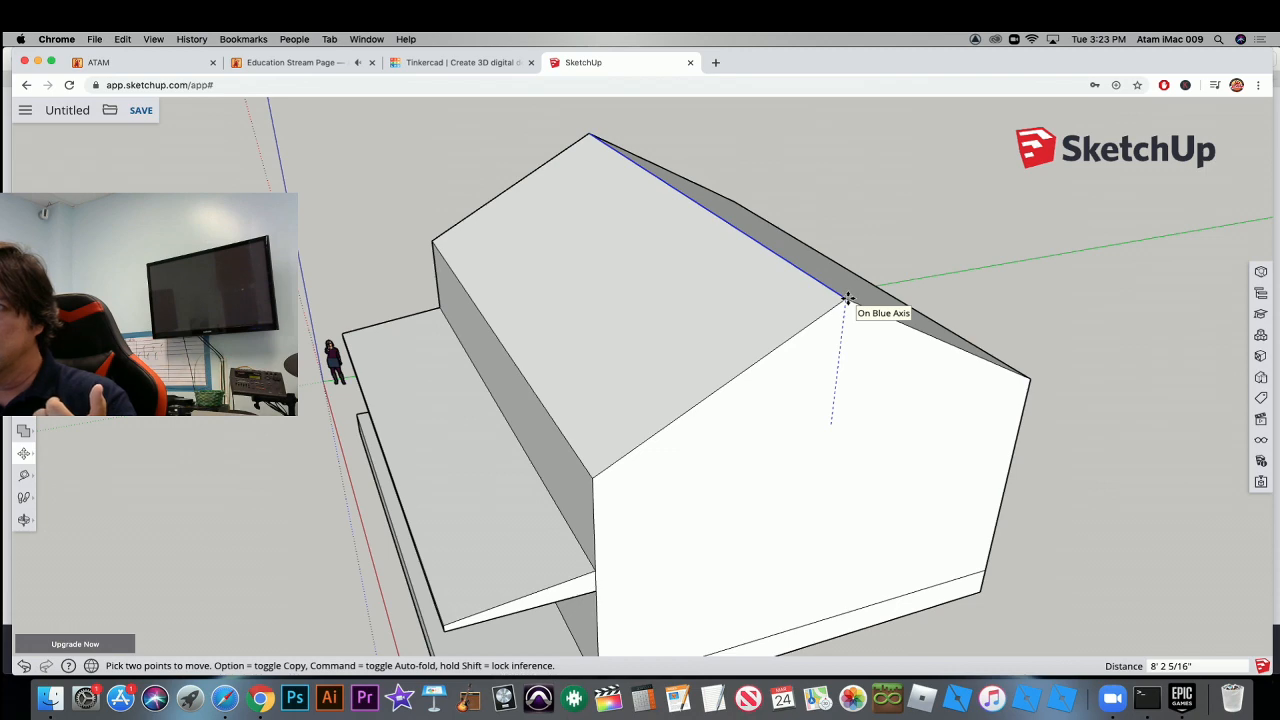
click(847, 298)
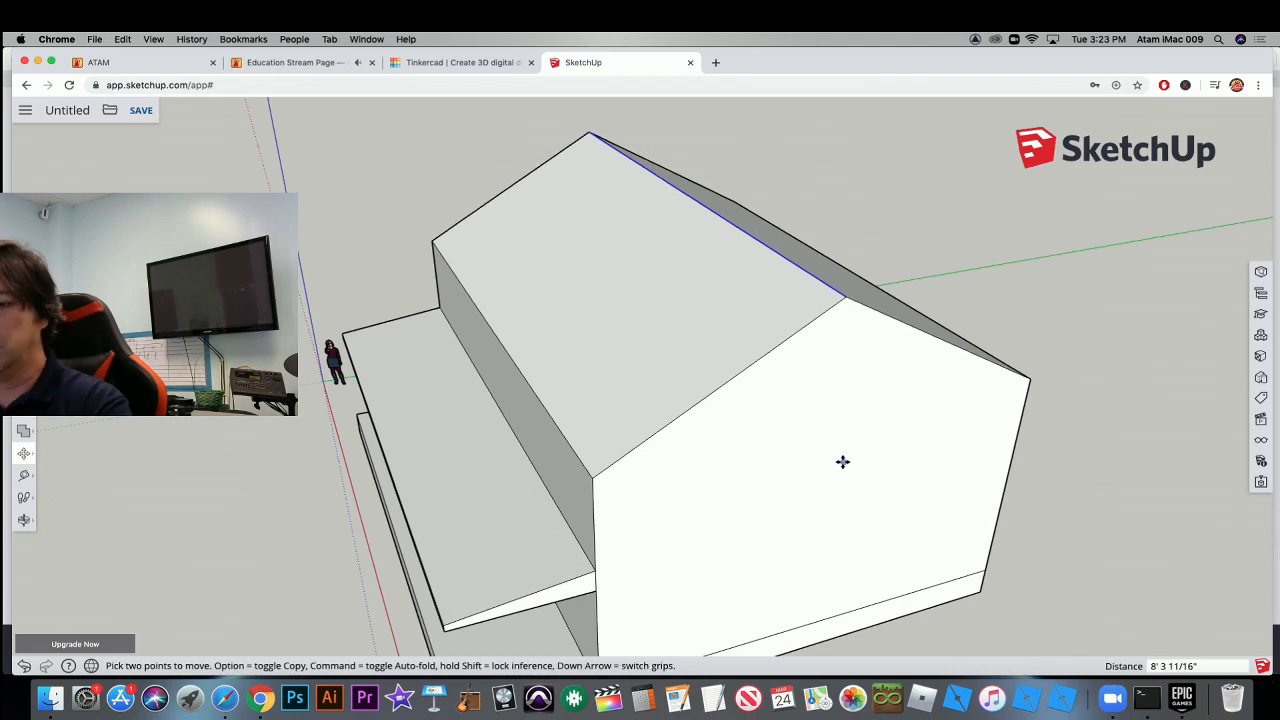
key(o)
drag(833, 495, 592, 451)
key(super+z)
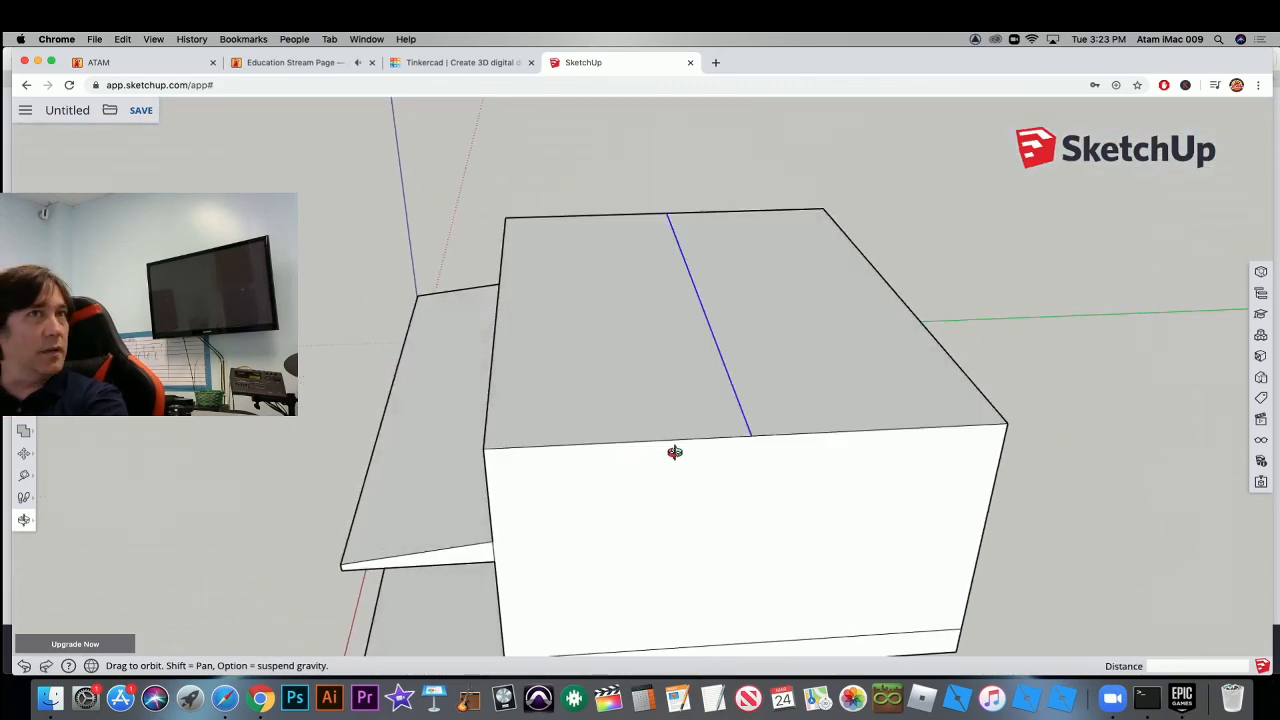
Move the selected centre line of the top face straight up about 9' 1 11/16" to form the gable roof's ridge.
key(m)
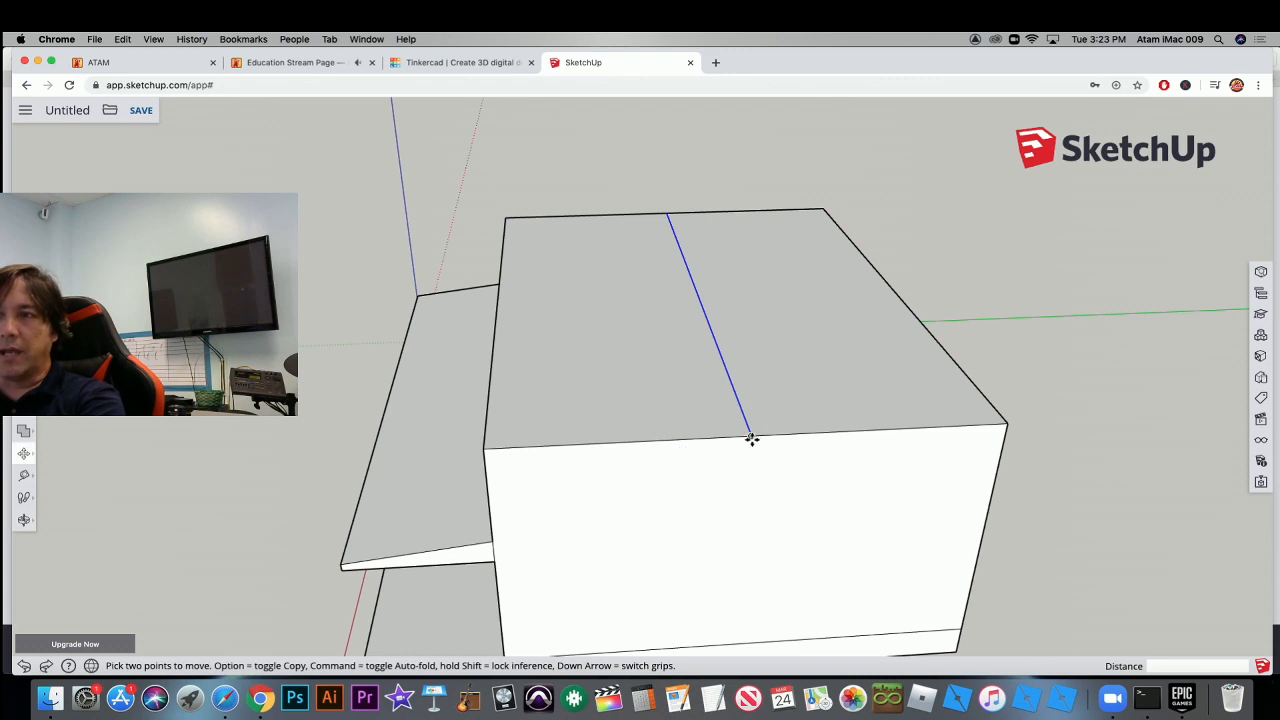
click(750, 436)
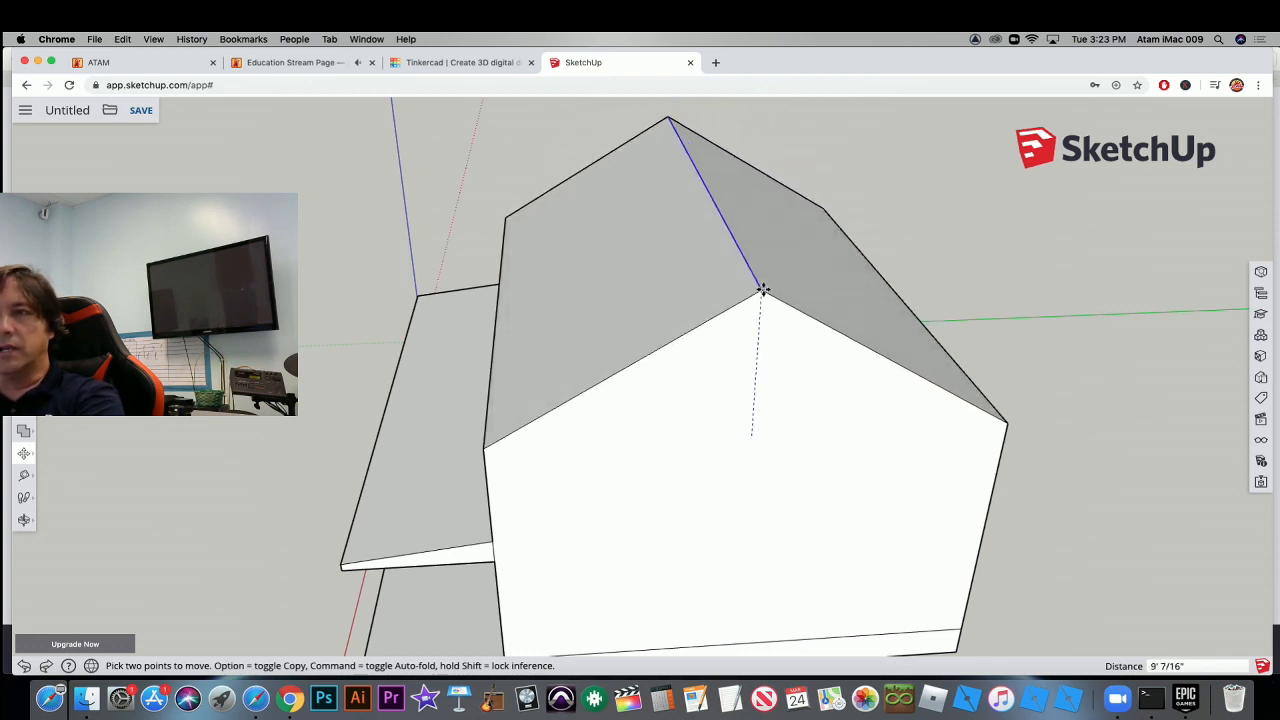
click(763, 288)
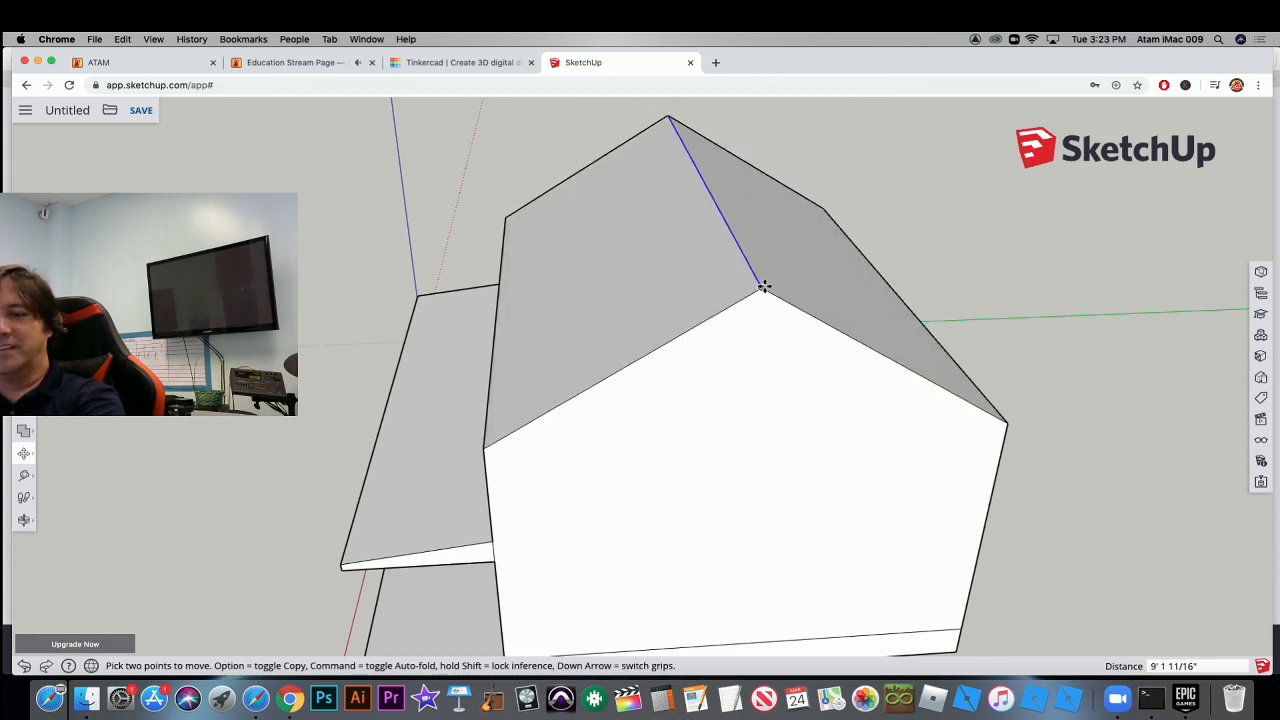
Examine the gabled main roof and the sloped porch roof from the front and the front corner.
key(o)
drag(754, 383, 794, 346)
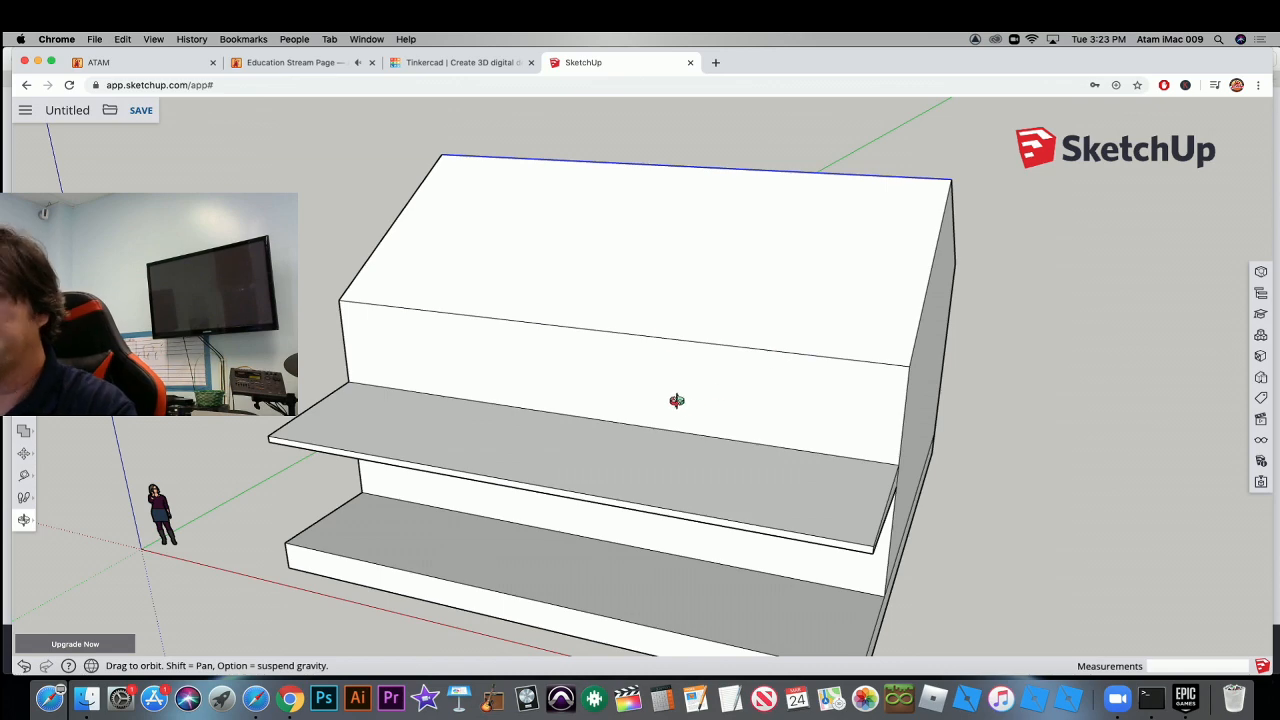
key(h)
drag(700, 265, 614, 286)
key(o)
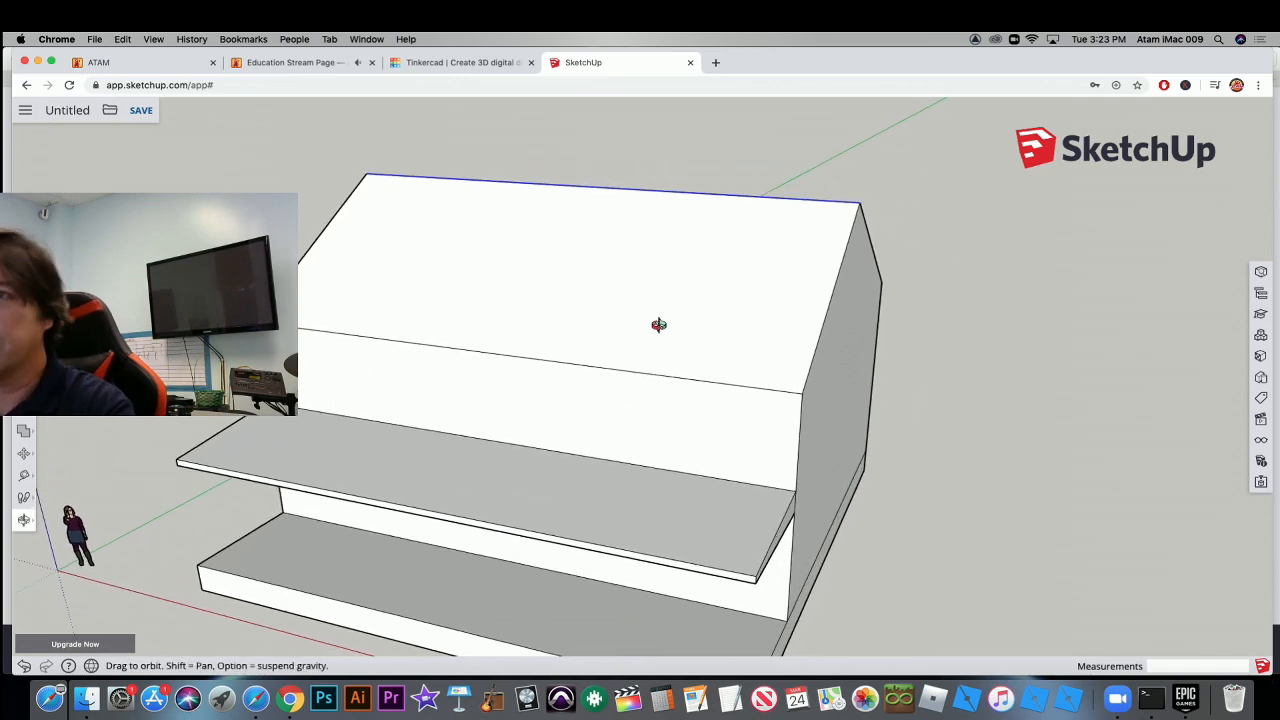
drag(657, 323, 733, 269)
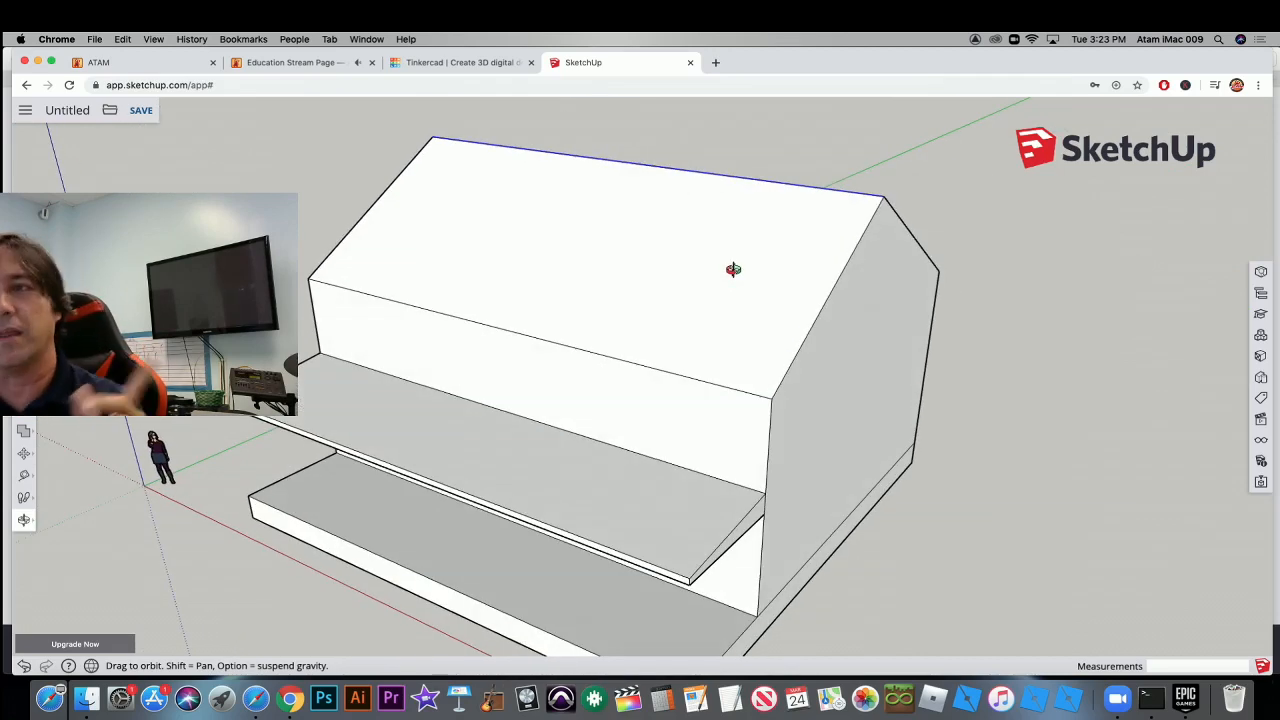
drag(634, 311, 754, 256)
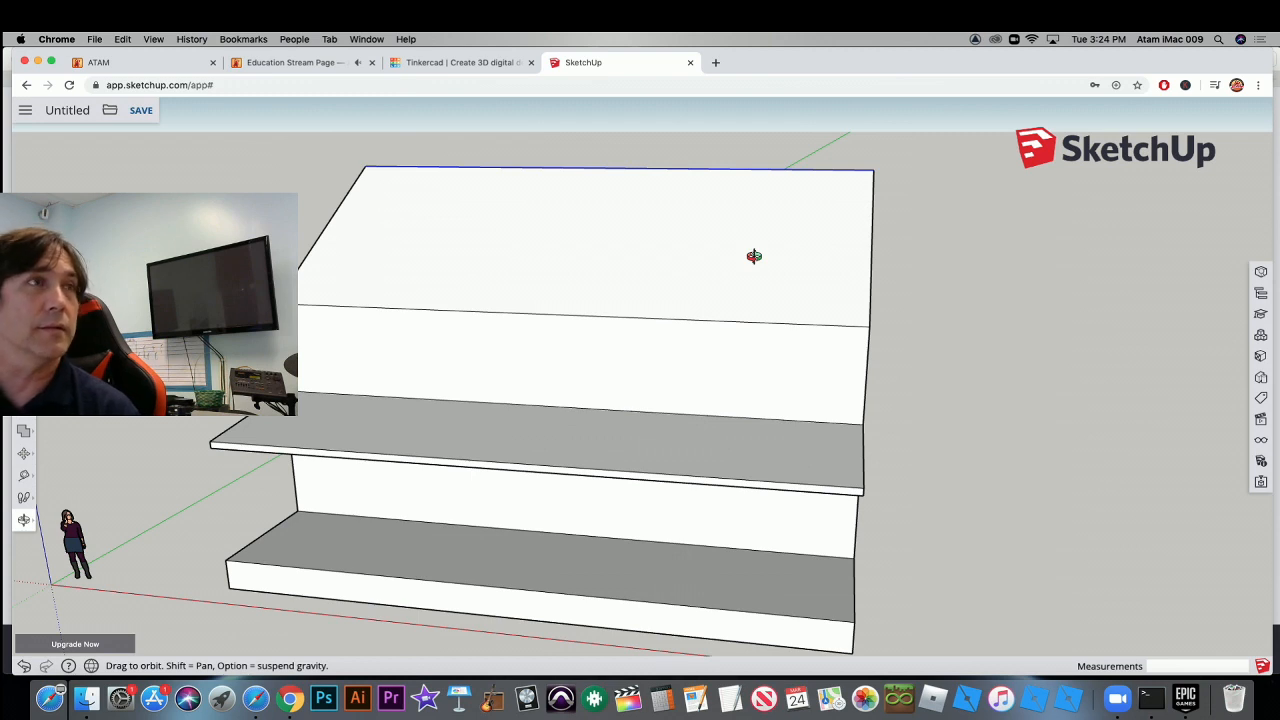
Draw a vertical line about 8' 5 15/16" long upward from the midpoint of the front wall's top edge.
key(l)
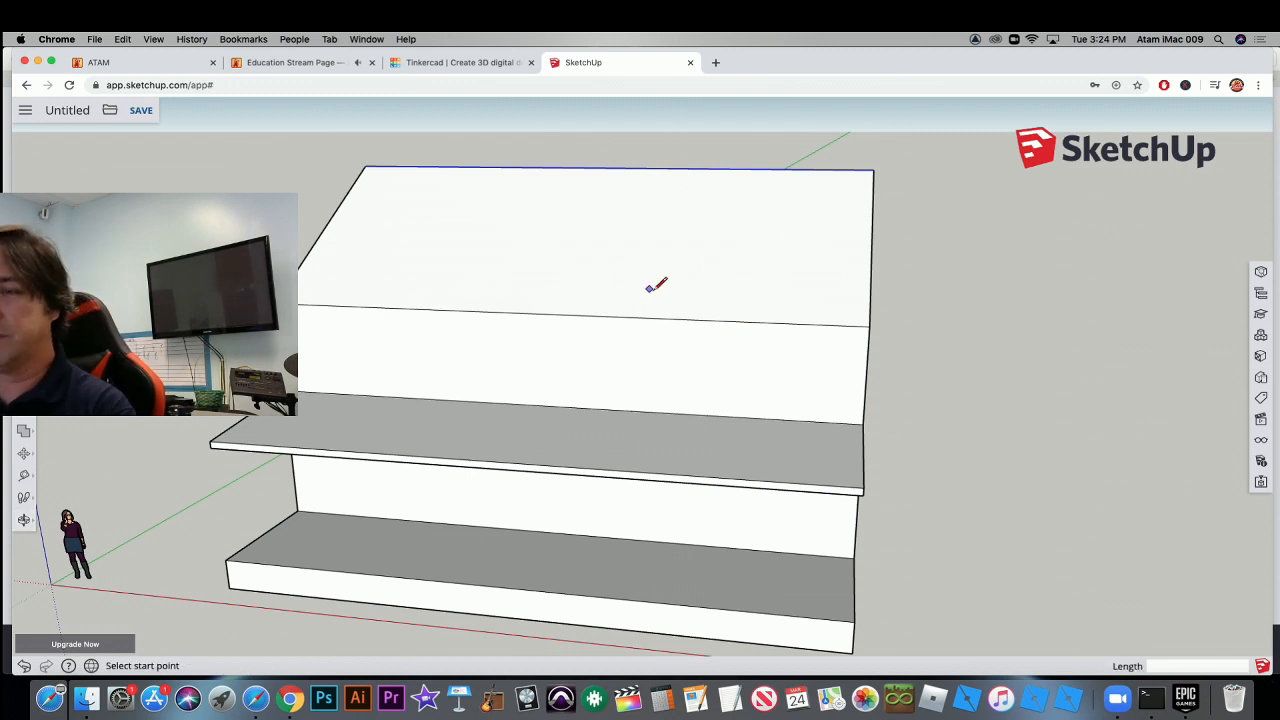
key(o)
drag(657, 283, 513, 296)
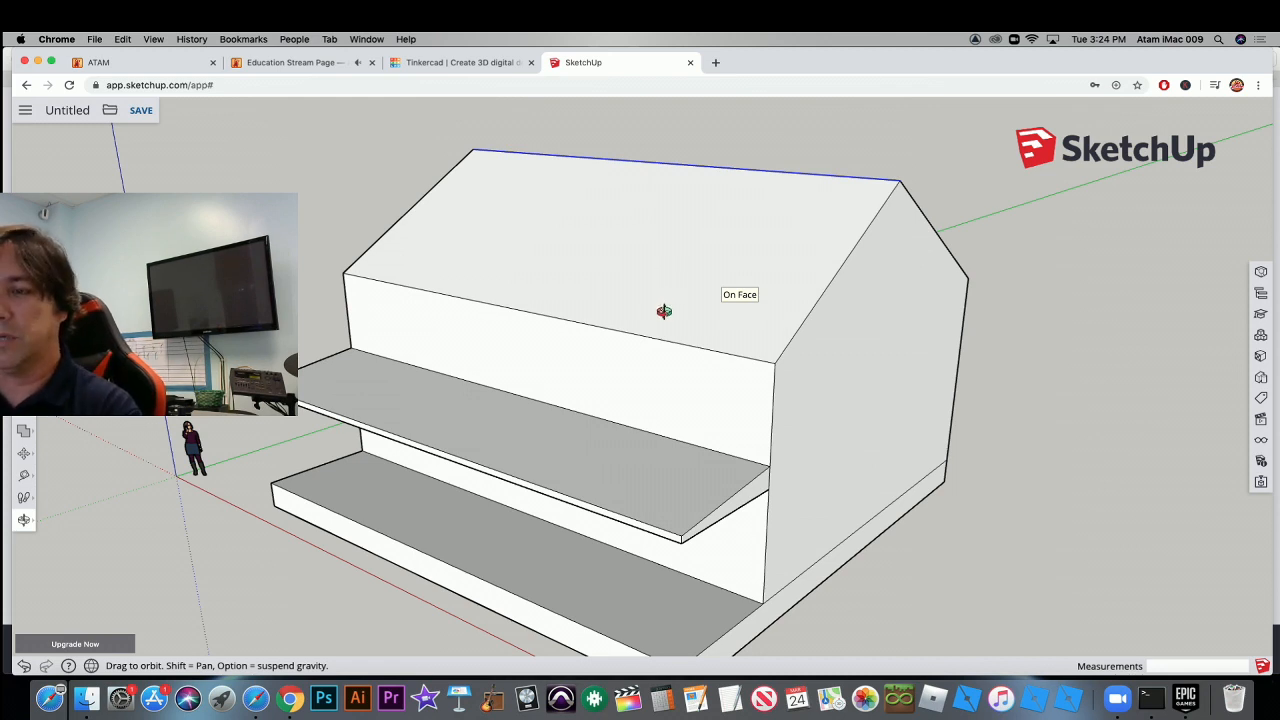
drag(636, 343, 723, 351)
key(l)
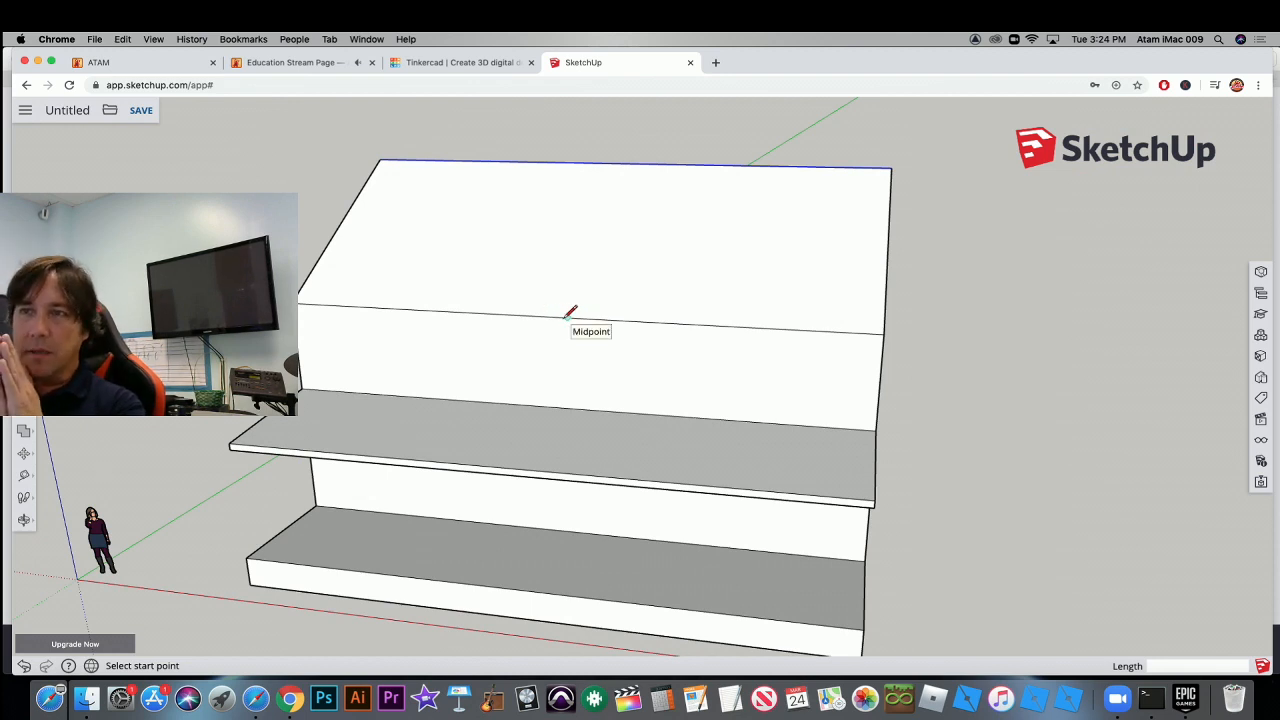
mouse_move(570, 312)
middle_down()
mouse_move(549, 306)
mouse_move(569, 300)
mouse_move(570, 312)
middle_up()
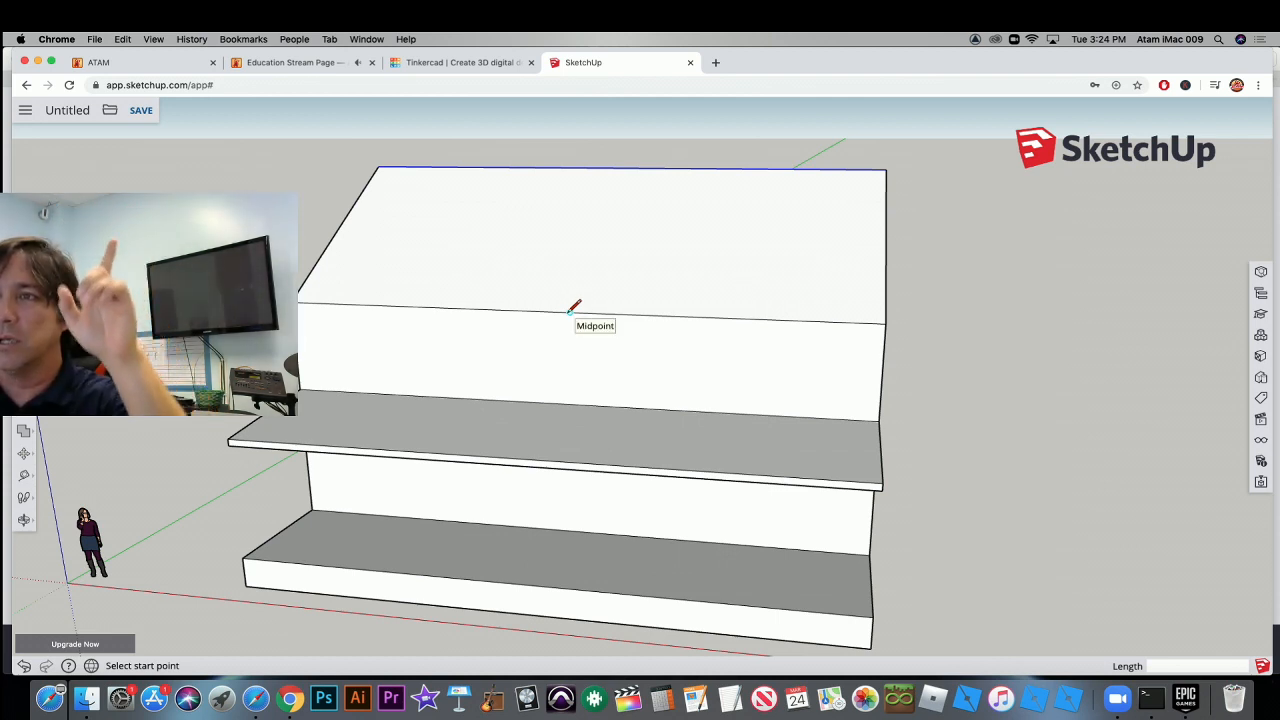
click(570, 312)
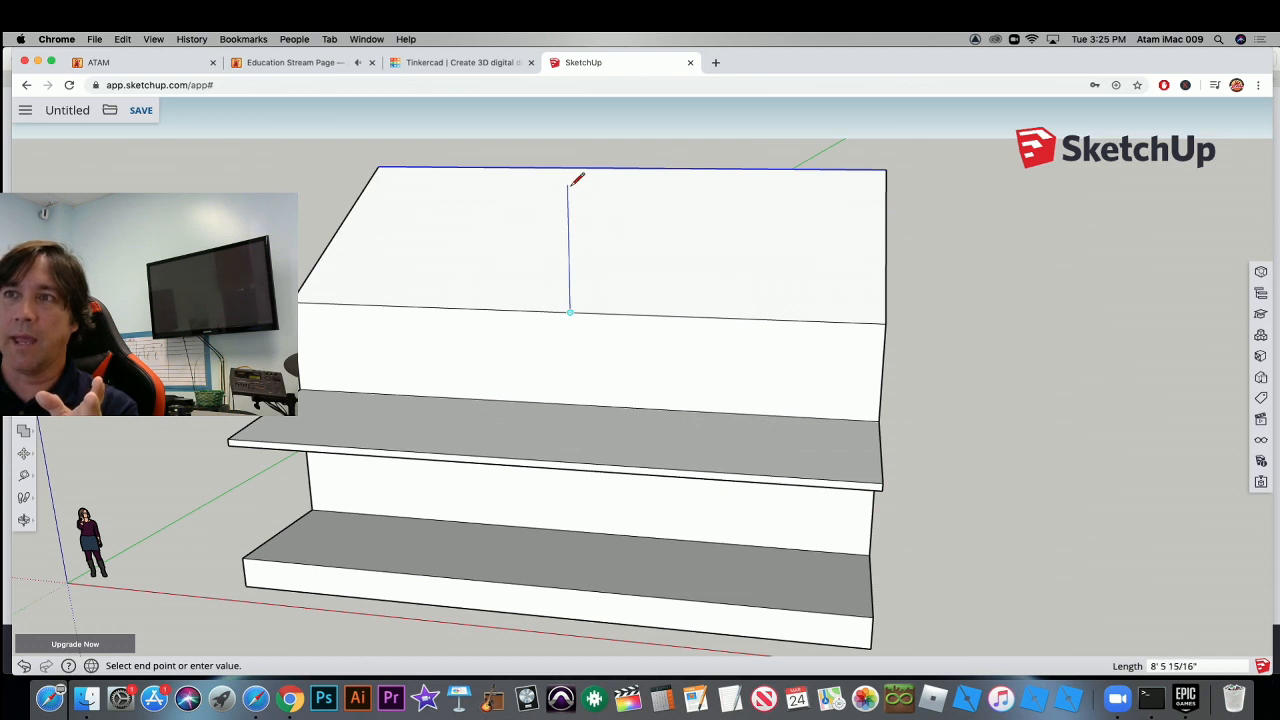
click(570, 185)
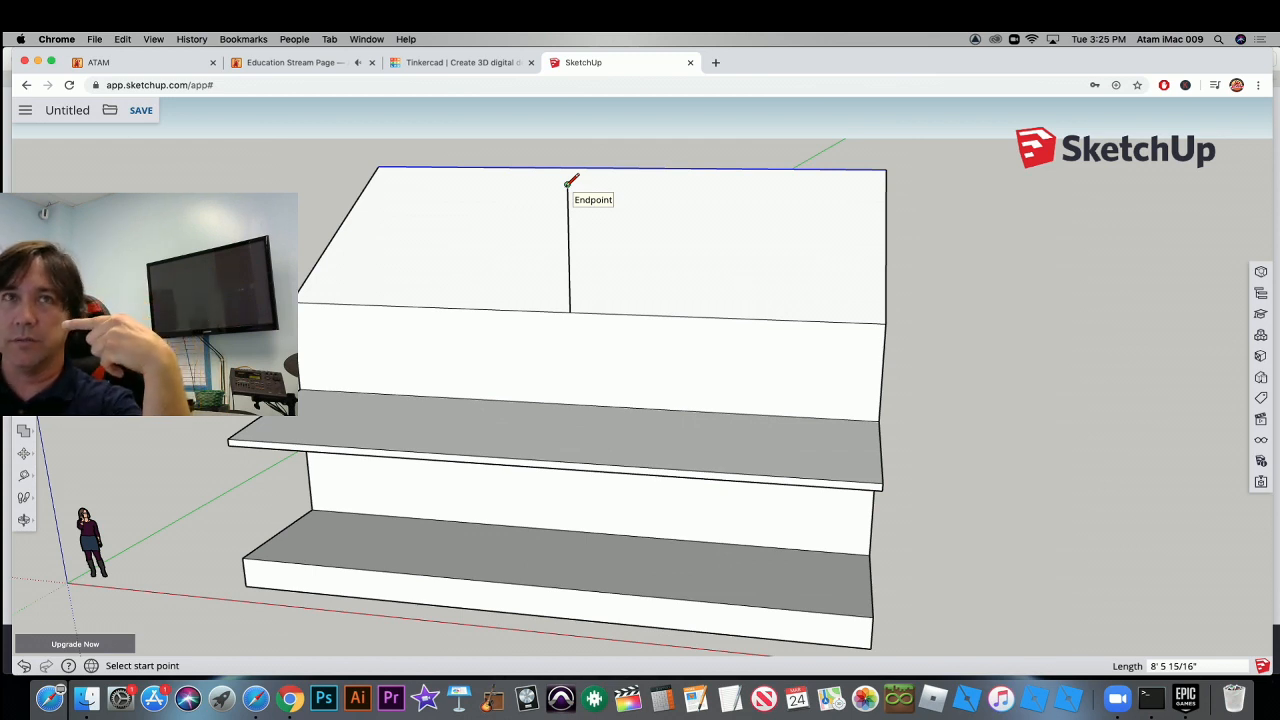
Draw two sloping lines from the vertical line's top endpoint to the front wall's top edge, one on each side, forming a triangular gable.
click(567, 184)
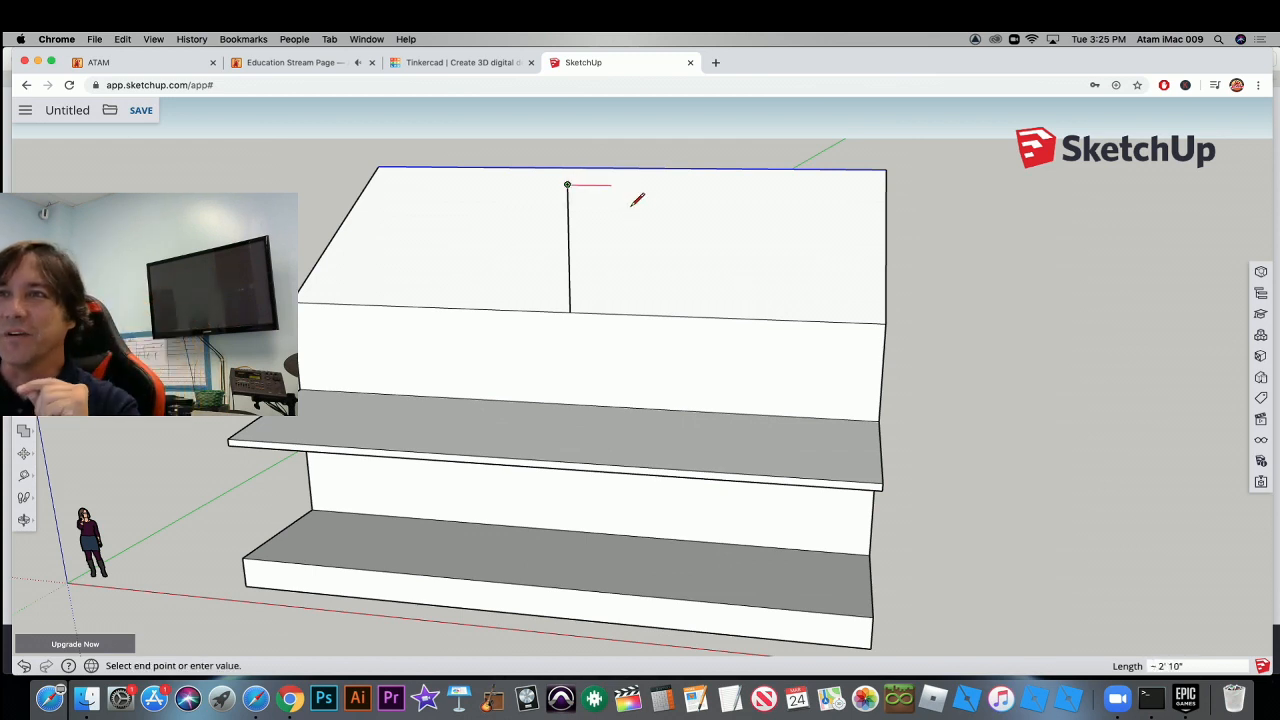
click(722, 317)
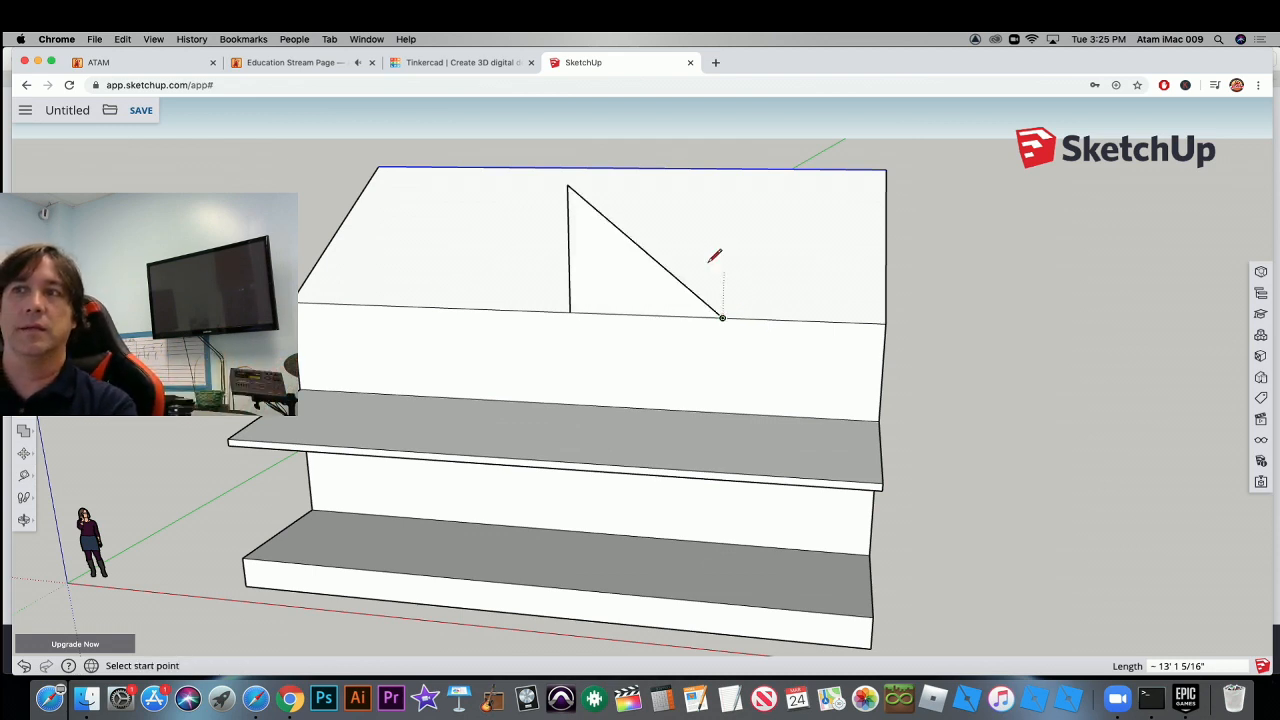
key(o)
drag(658, 290, 668, 330)
middle_drag(668, 330, 638, 289)
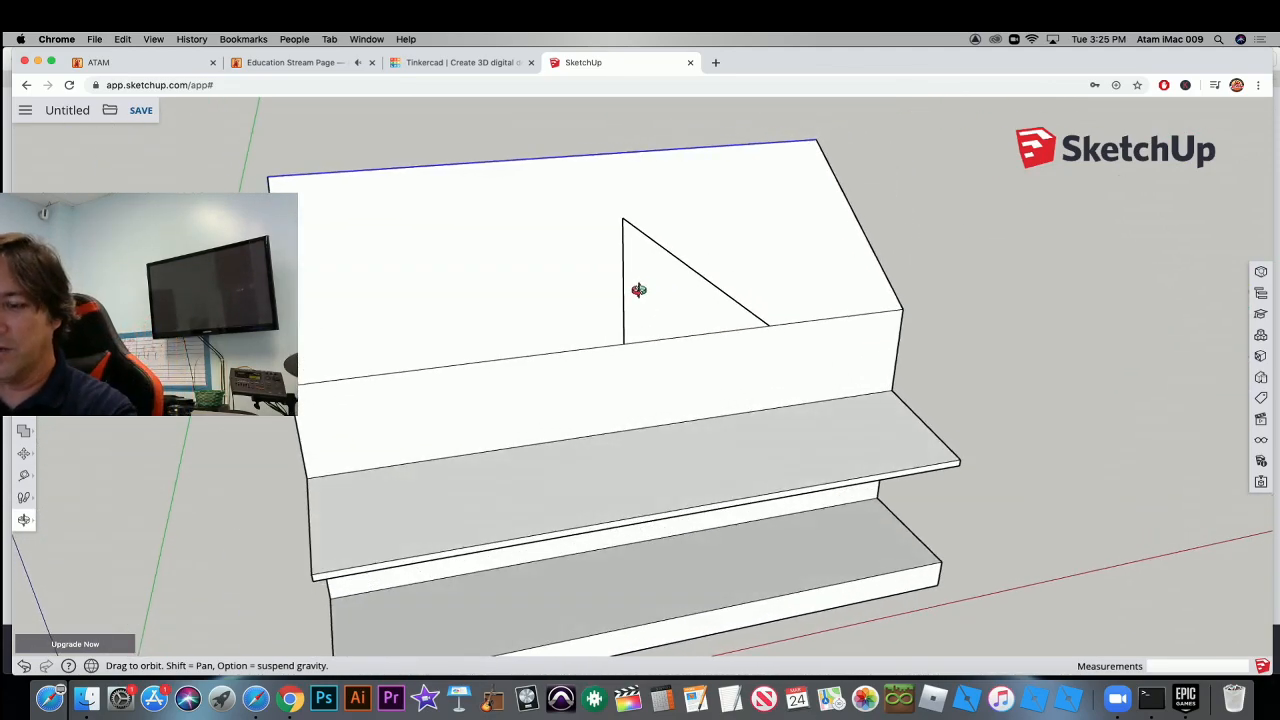
key(Escape)
click(623, 217)
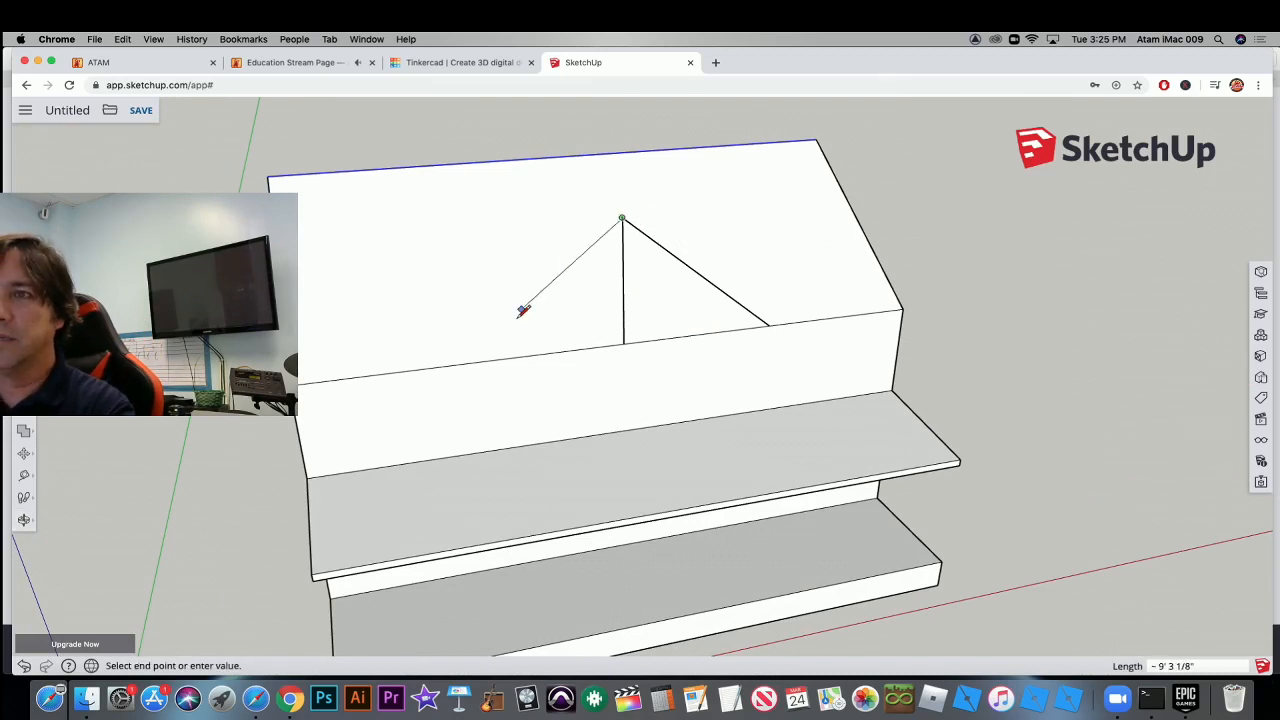
click(464, 363)
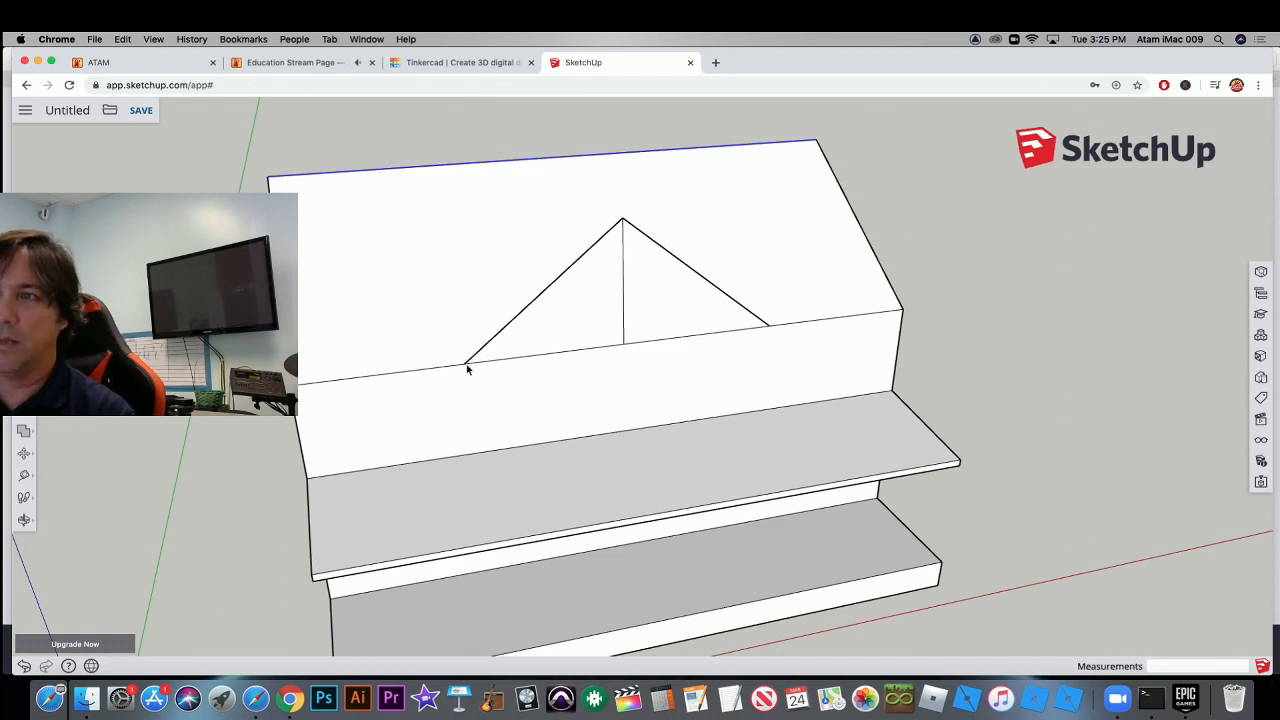
Delete the vertical centre line inside the triangular front gable.
key(space)
click(624, 304)
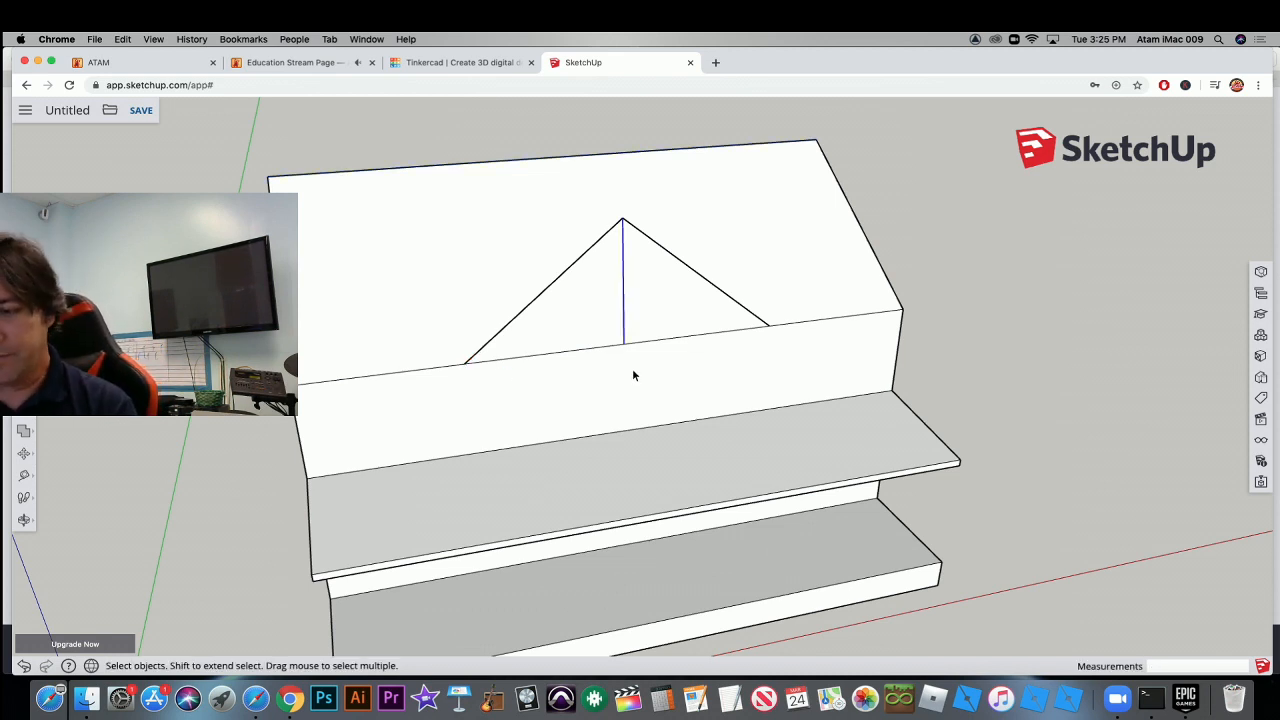
key(Delete)
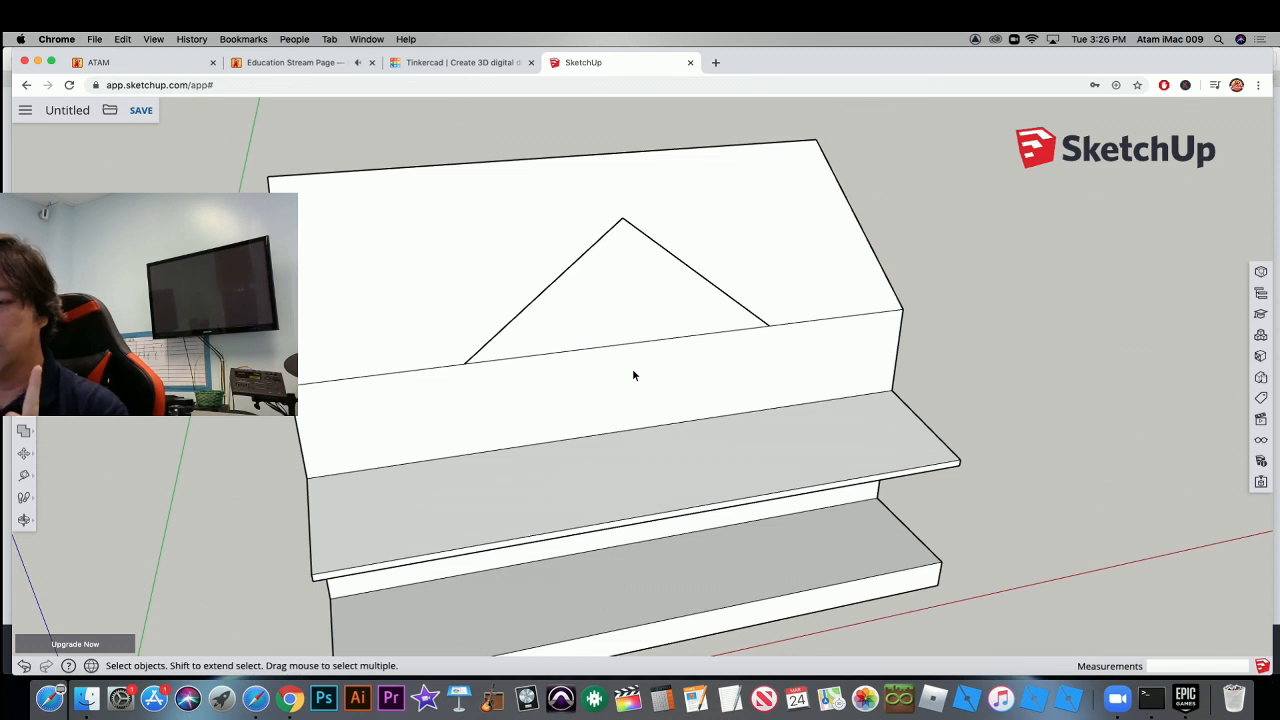
Push/Pull the front gable's triangular face about 29' 15/16" back through the main roof, flush with the rear wall.
key(o)
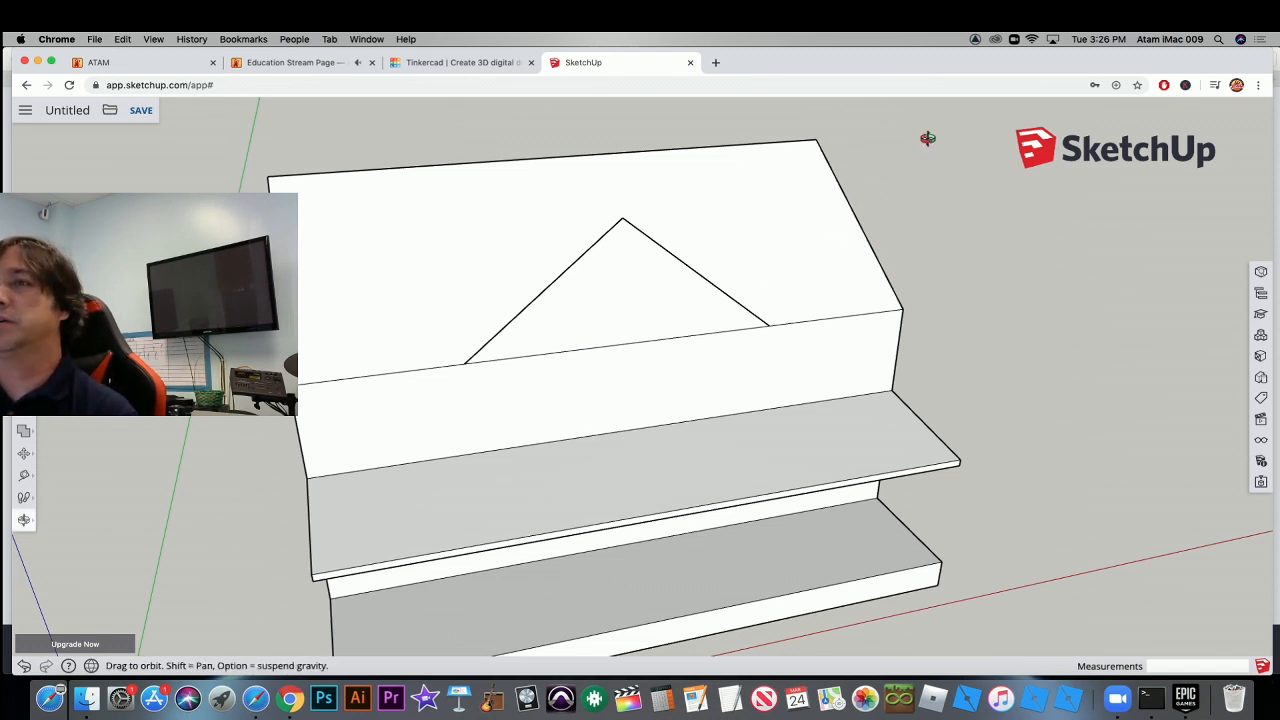
drag(929, 137, 523, 237)
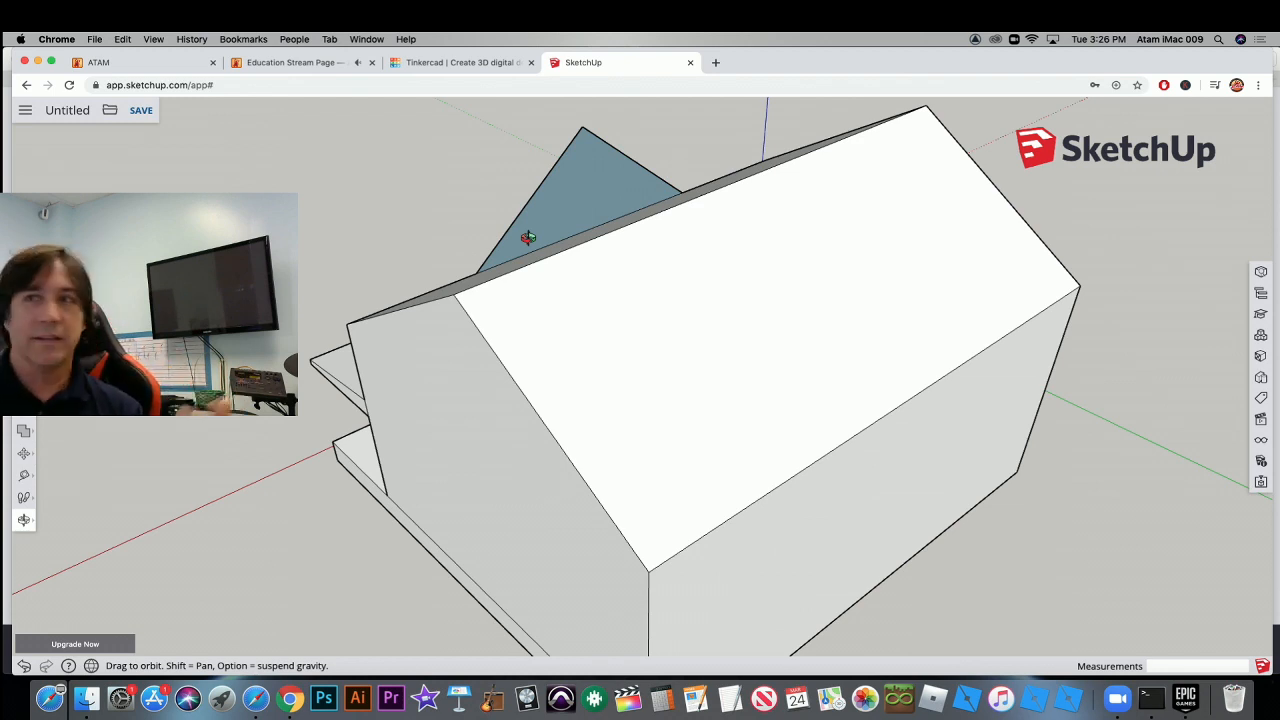
key(p)
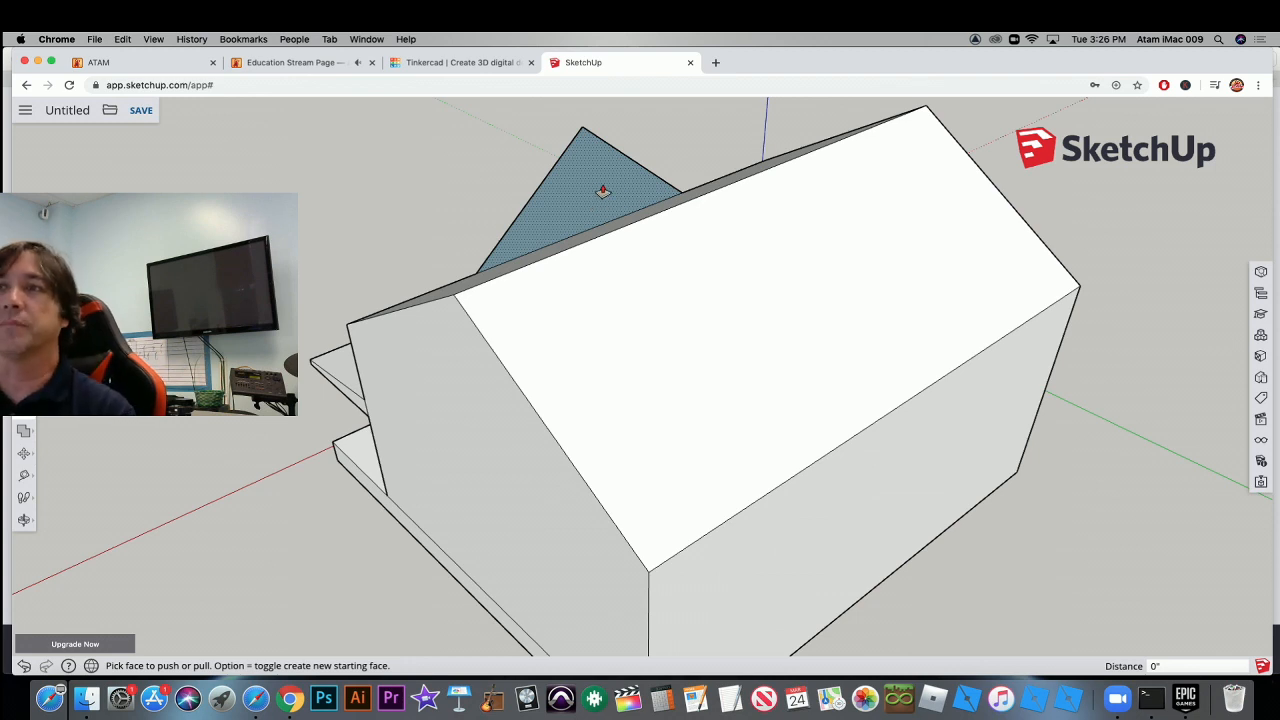
drag(605, 195, 832, 487)
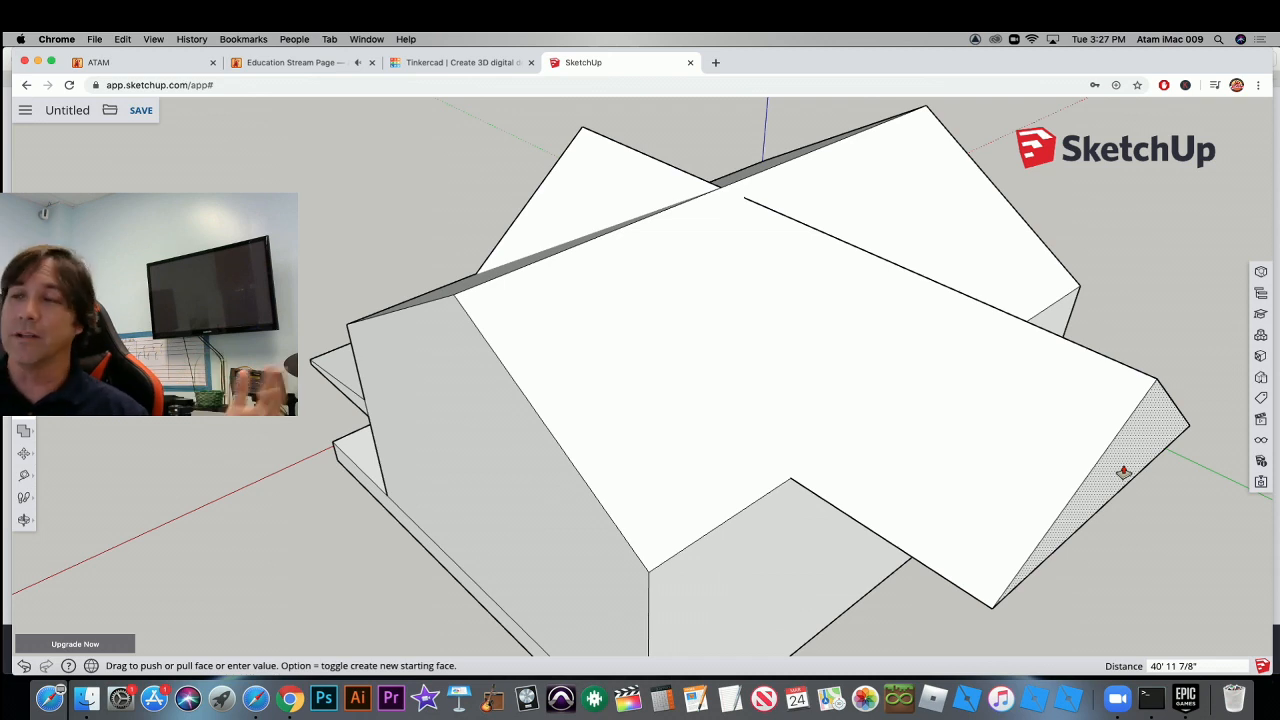
click(788, 558)
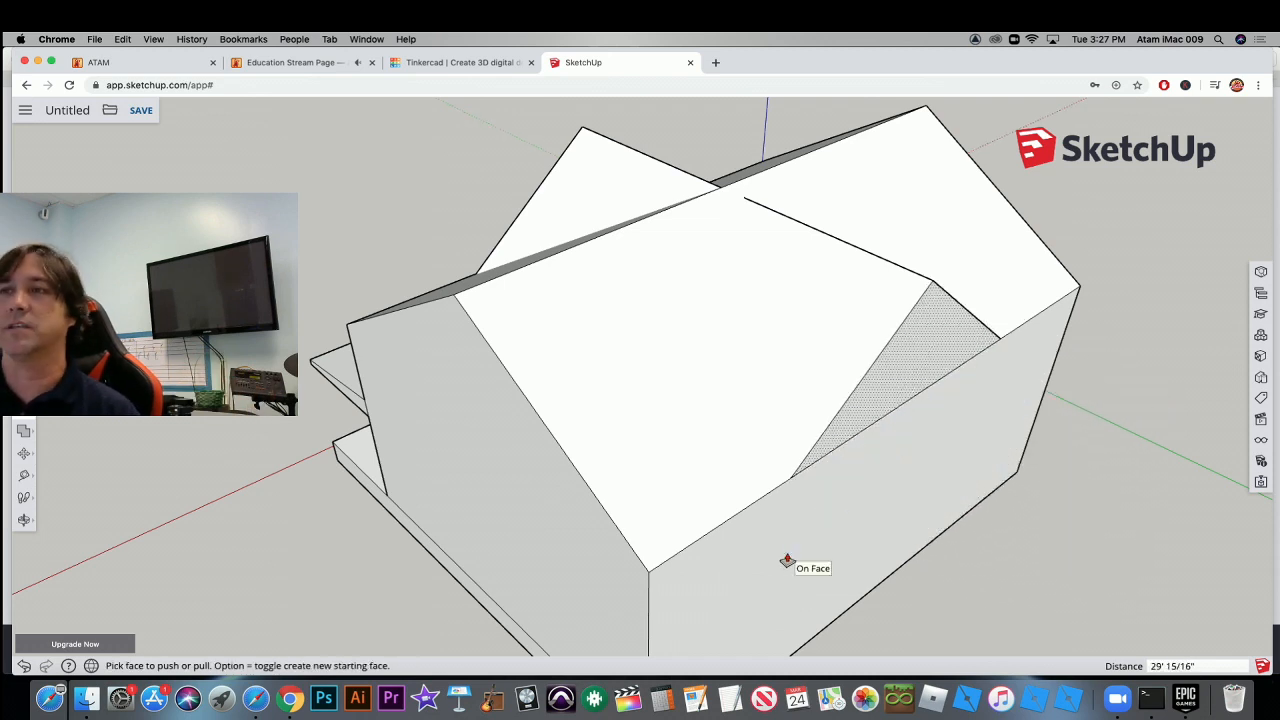
Examine the cross gable and its junction with the main roof from the front and both front corners.
key(o)
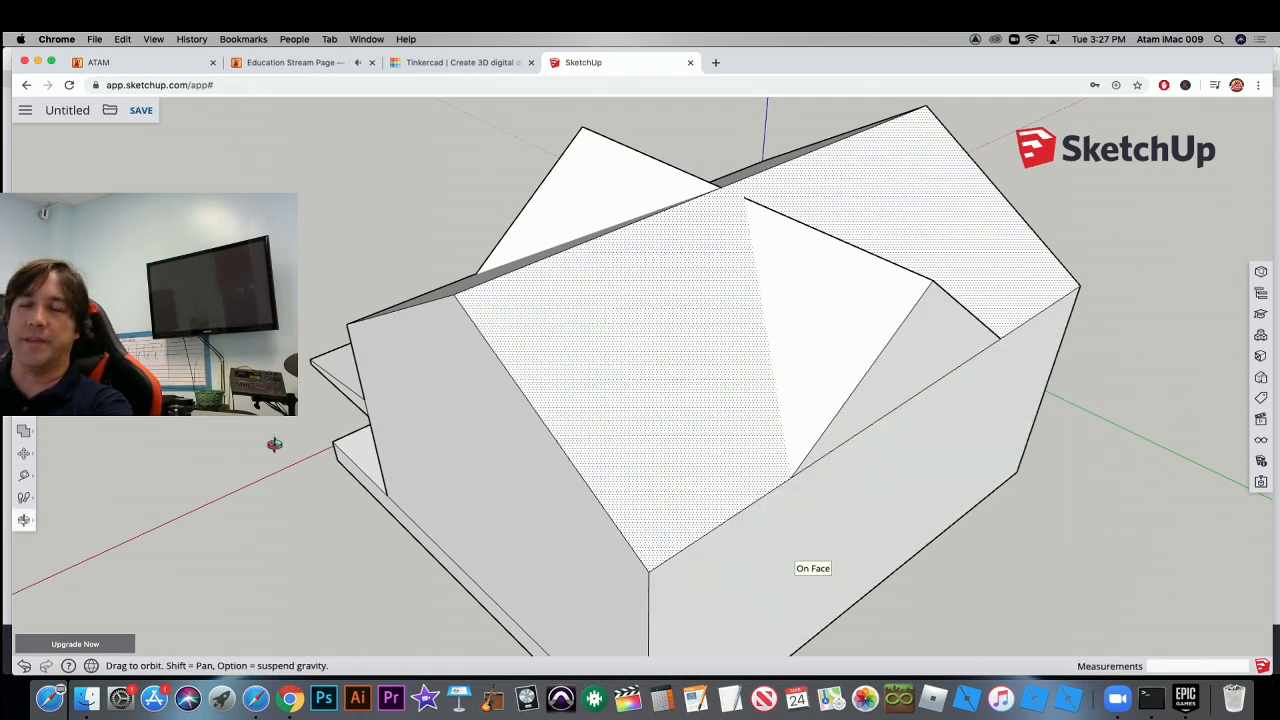
drag(274, 443, 891, 309)
drag(482, 251, 800, 316)
drag(402, 265, 477, 337)
drag(653, 408, 546, 304)
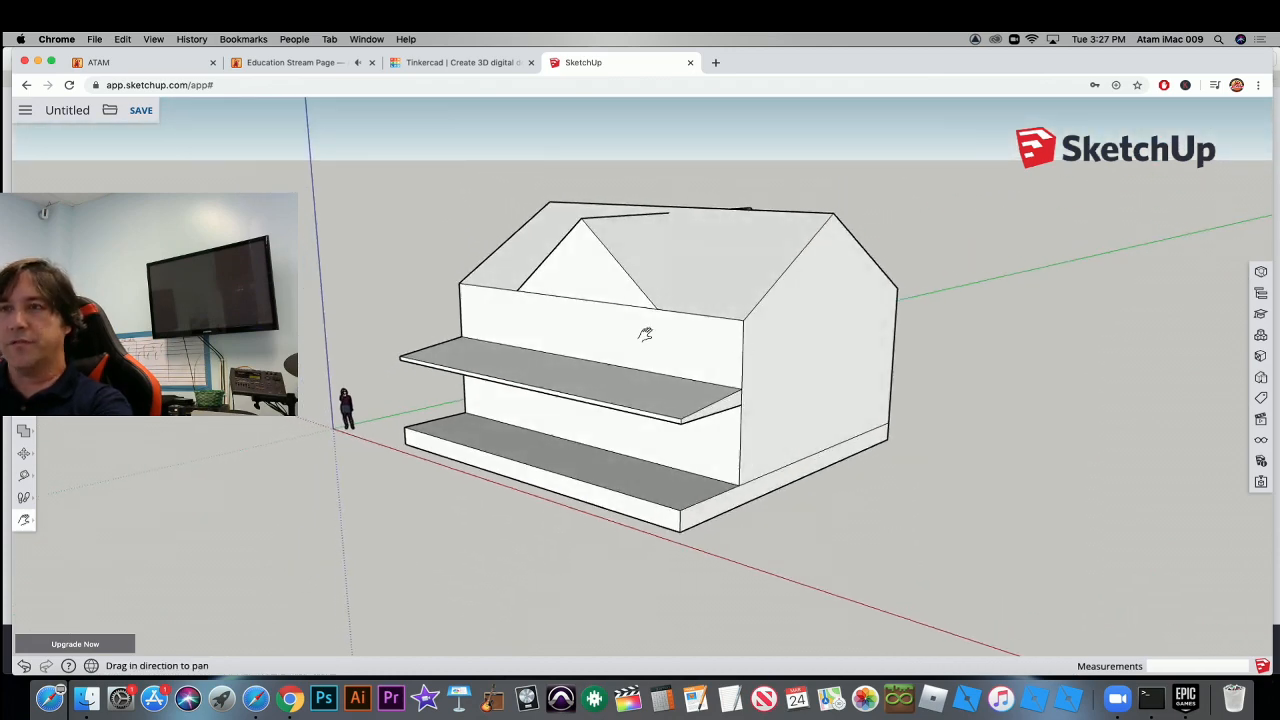
shift+drag(646, 331, 740, 362)
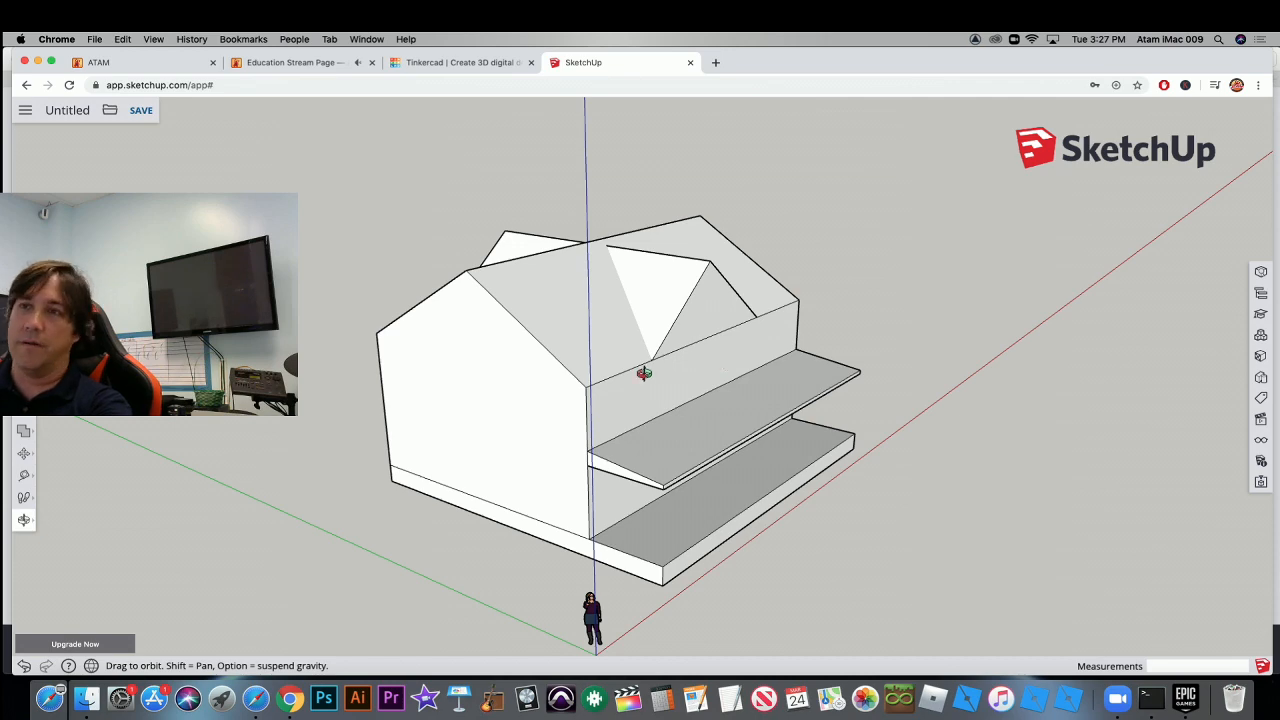
drag(700, 342, 683, 349)
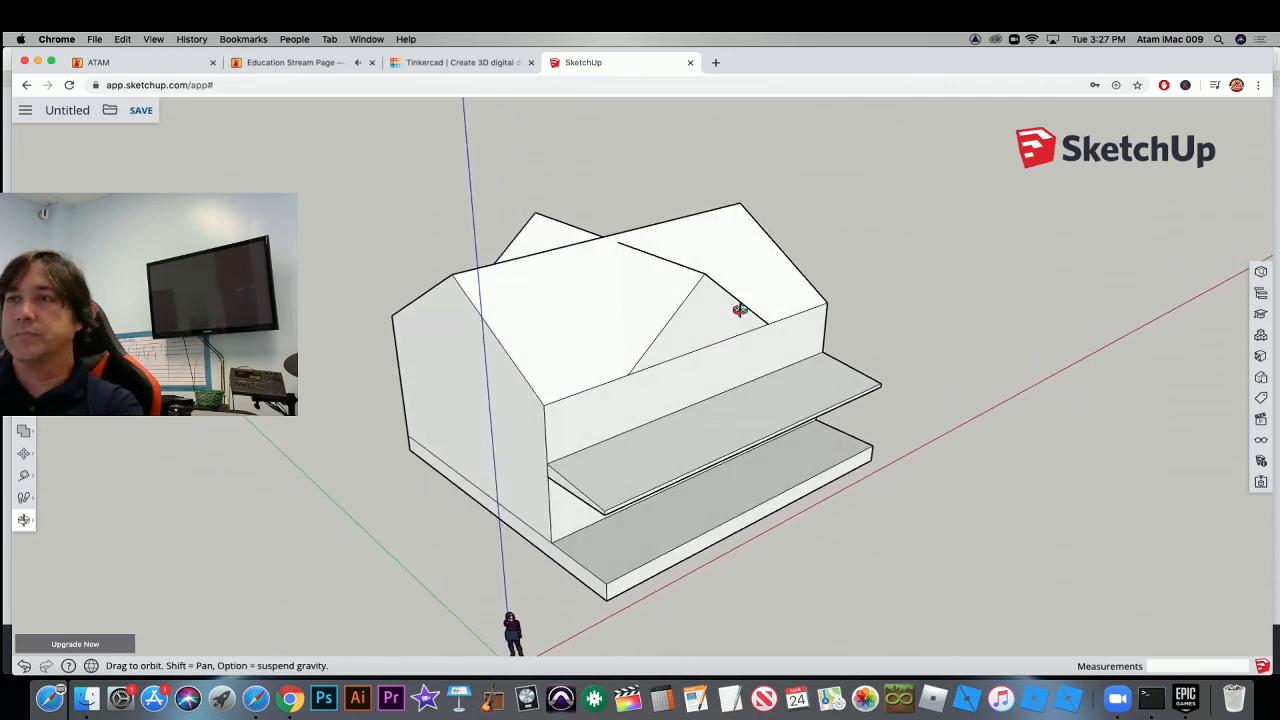
drag(740, 306, 632, 299)
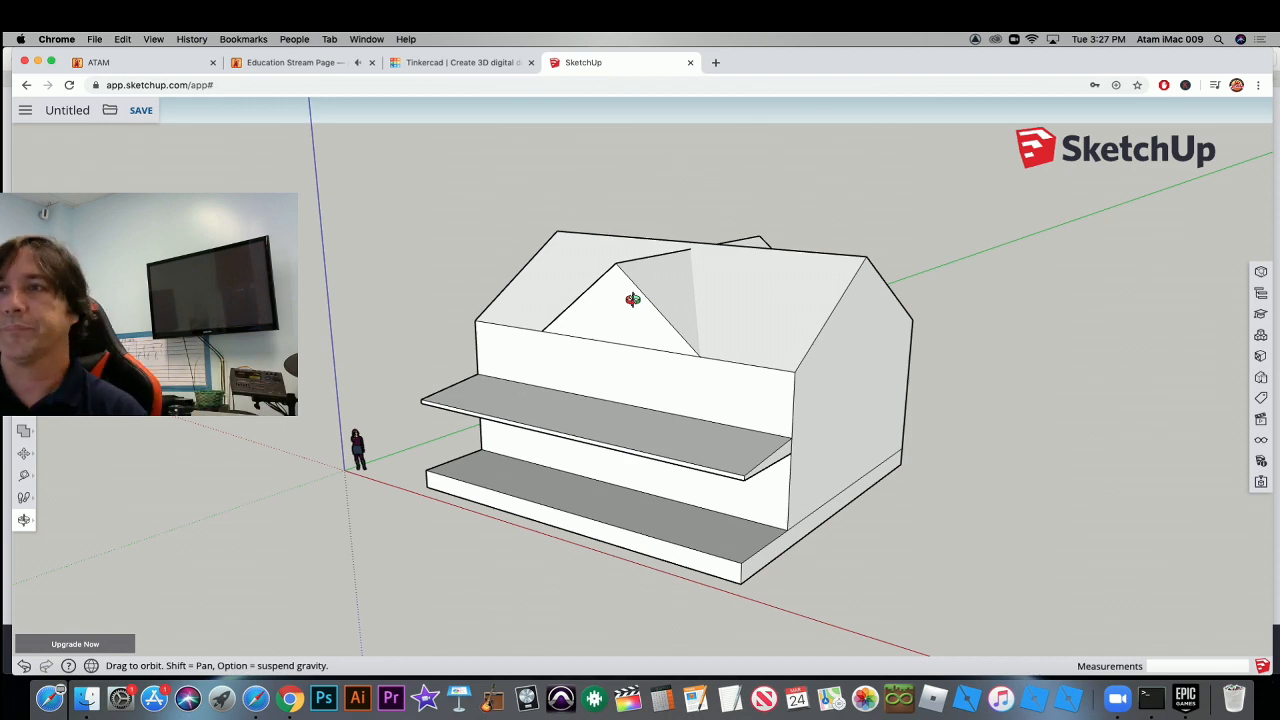
mouse_move(606, 326)
mouse_down()
mouse_move(971, 349)
mouse_move(674, 417)
mouse_move(440, 343)
mouse_move(849, 371)
mouse_move(635, 327)
mouse_move(646, 351)
mouse_move(746, 391)
mouse_up()
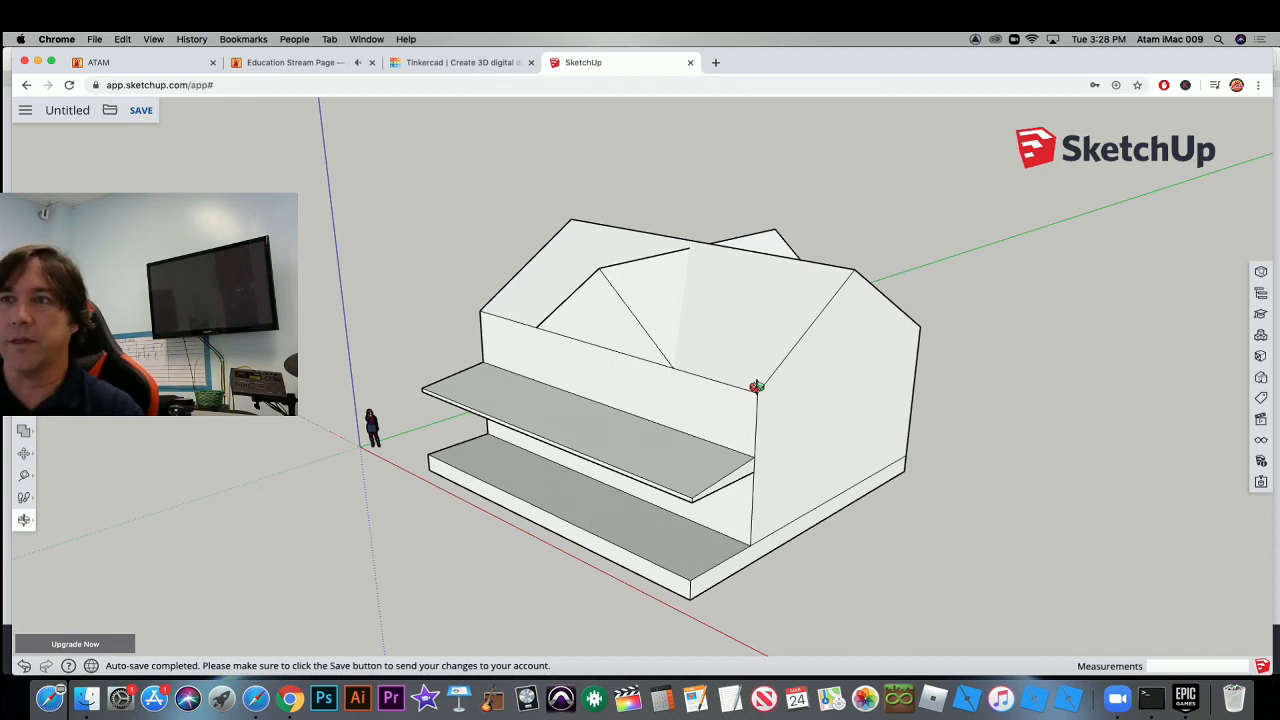
drag(771, 354, 726, 346)
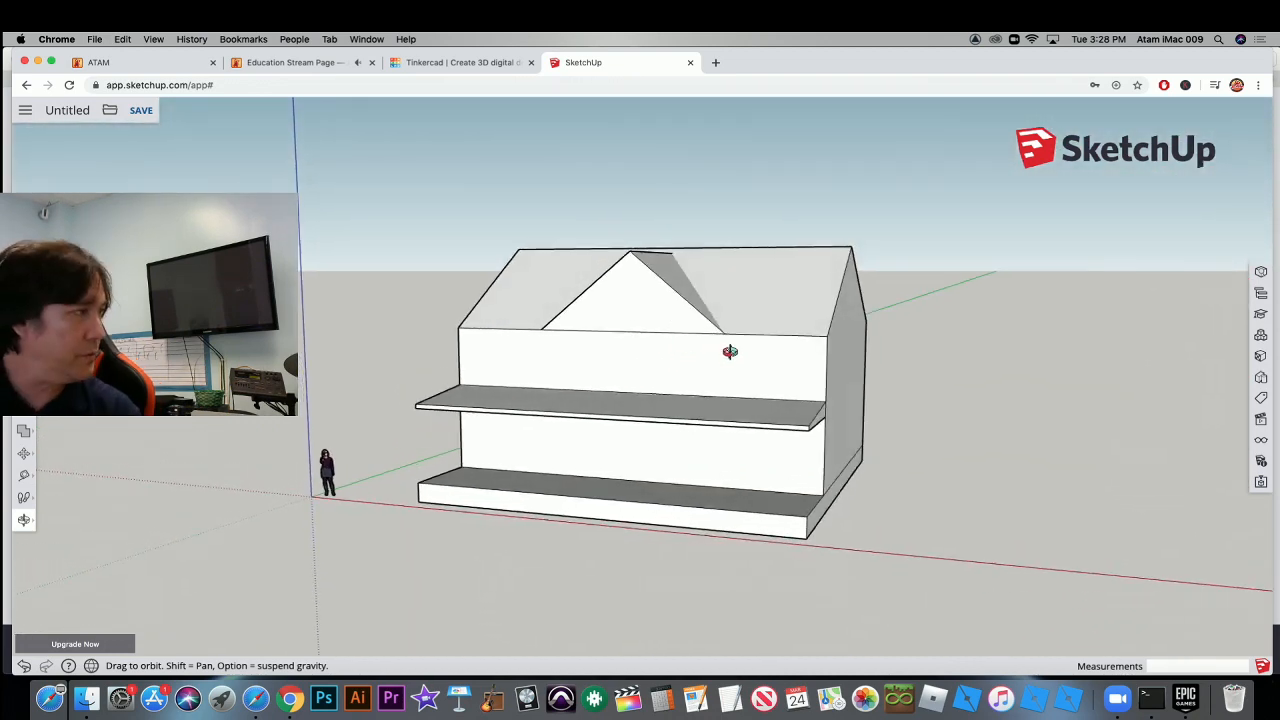
Draw a square of about 9 11/16" by 9 11/16" on the porch roof's underside, near its outer front corner.
drag(596, 363, 545, 238)
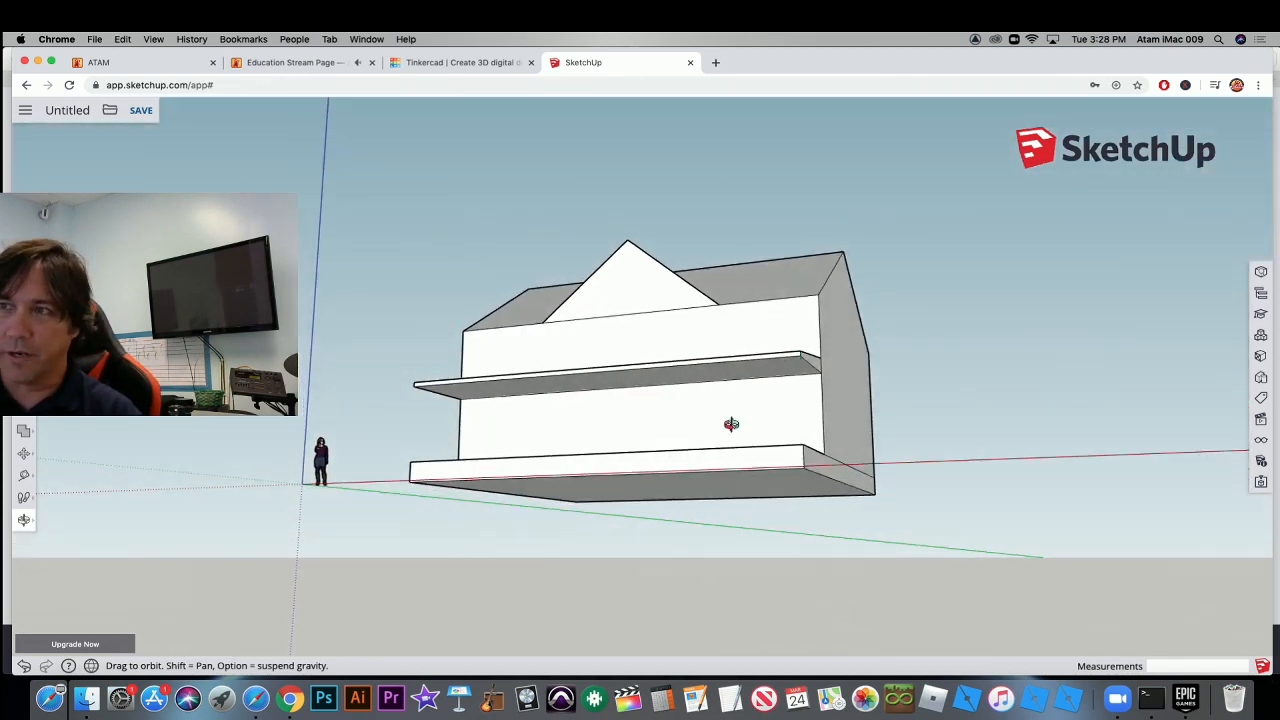
scroll(810, 380, up, 5)
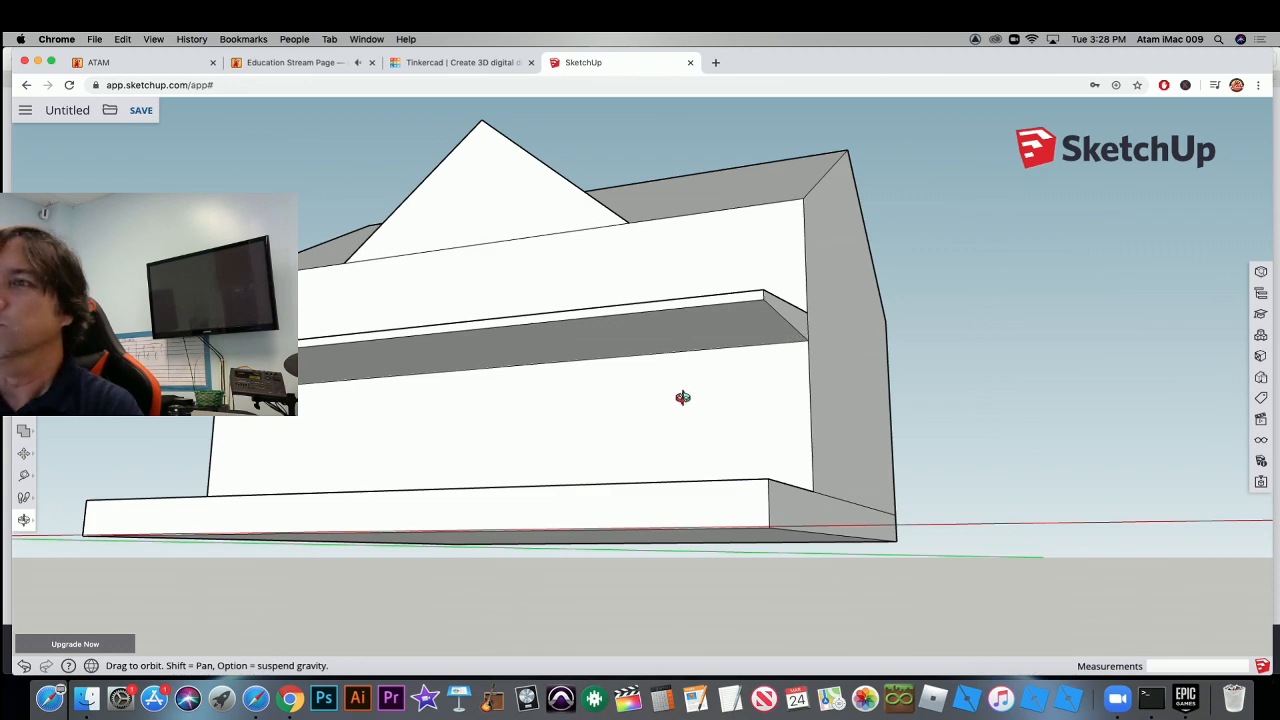
mouse_move(682, 397)
mouse_down()
mouse_move(766, 360)
mouse_move(840, 295)
mouse_move(634, 277)
mouse_move(663, 311)
mouse_move(748, 293)
mouse_move(729, 246)
mouse_move(710, 252)
mouse_up()
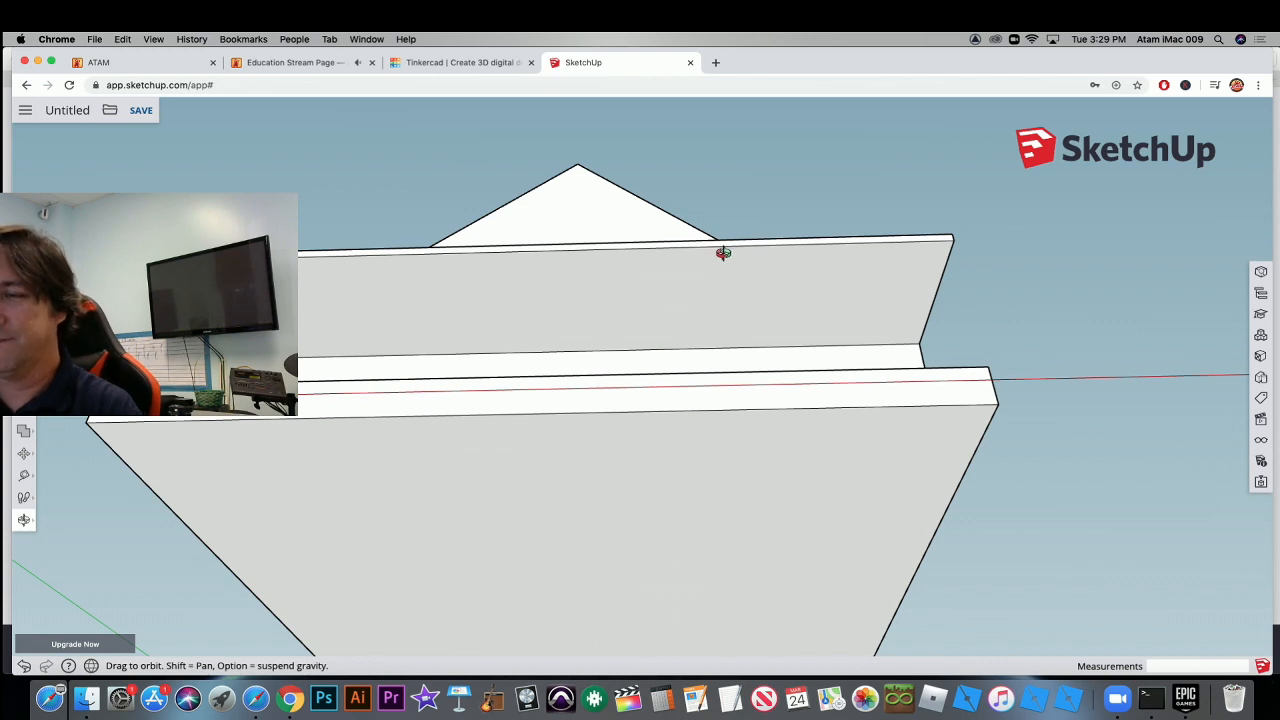
key(r)
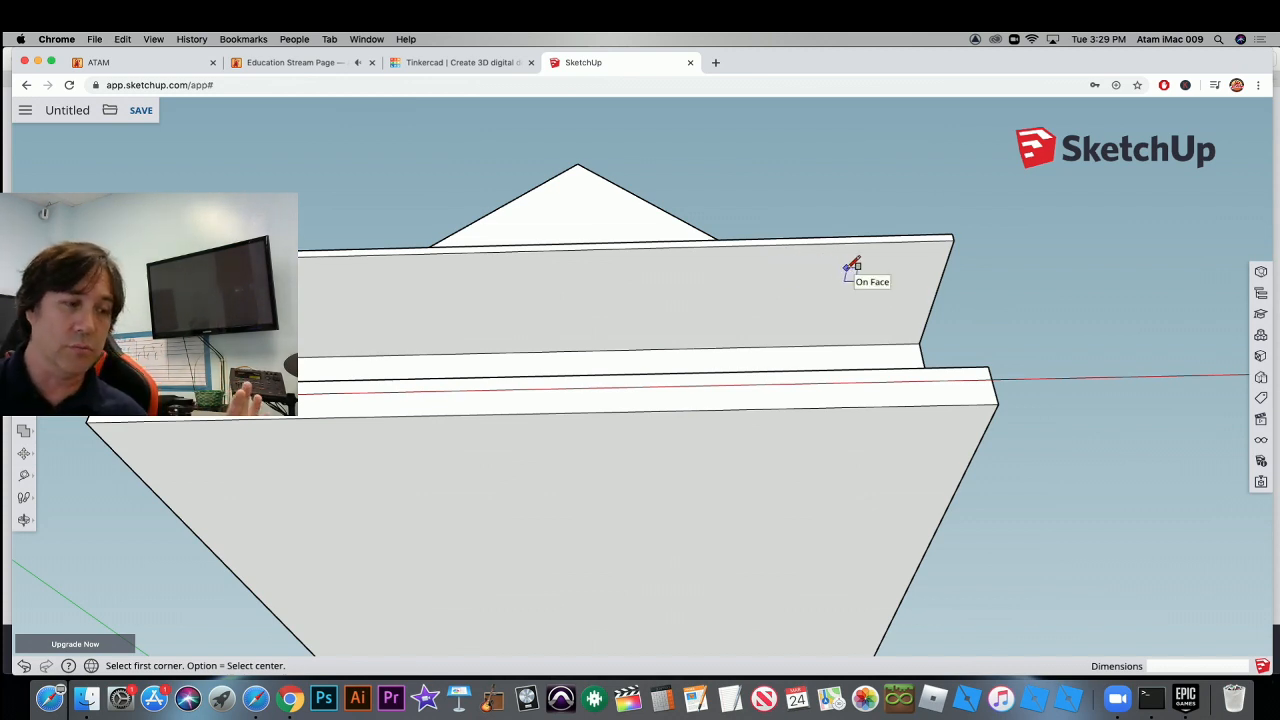
scroll(945, 245, up, 1)
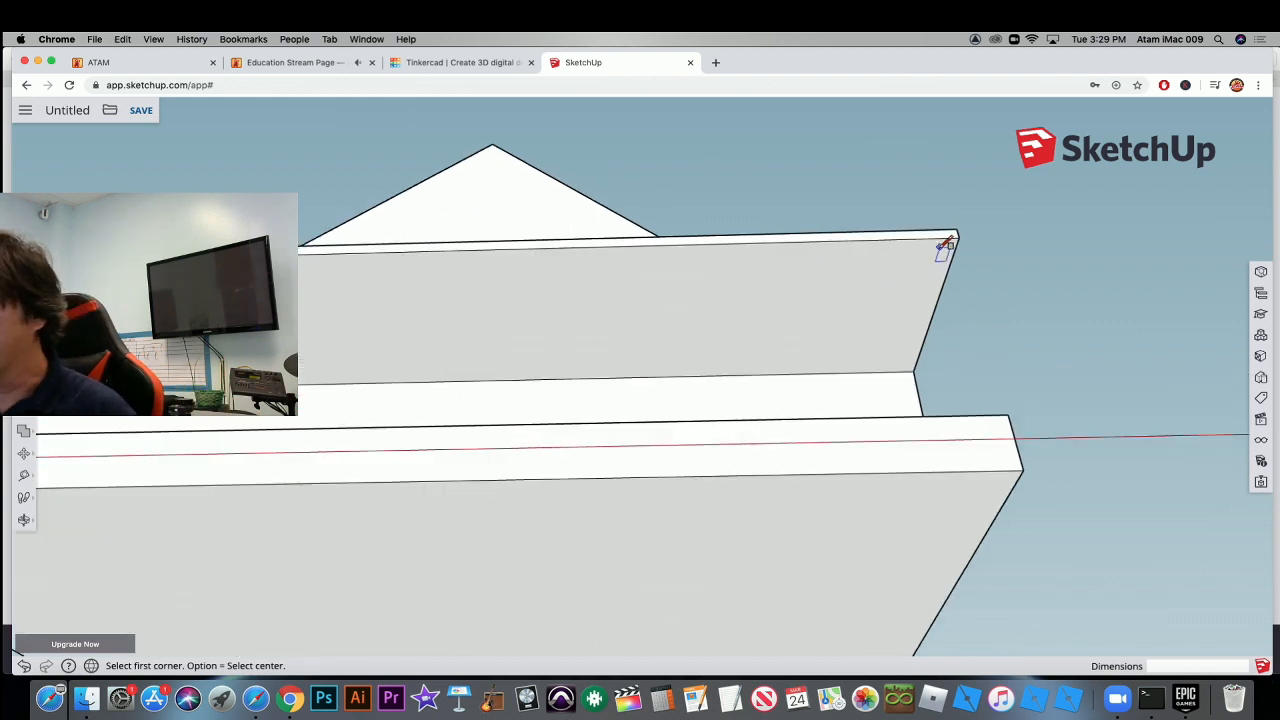
scroll(945, 245, up, 1)
click(909, 250)
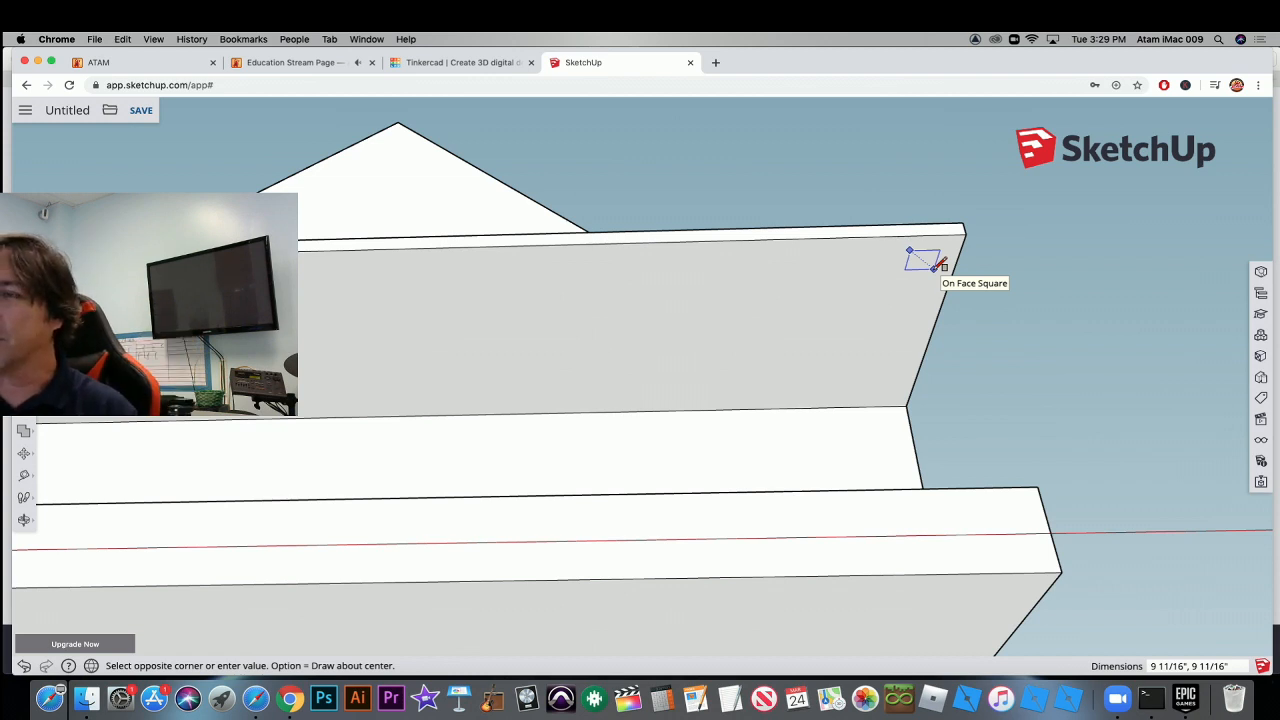
click(939, 267)
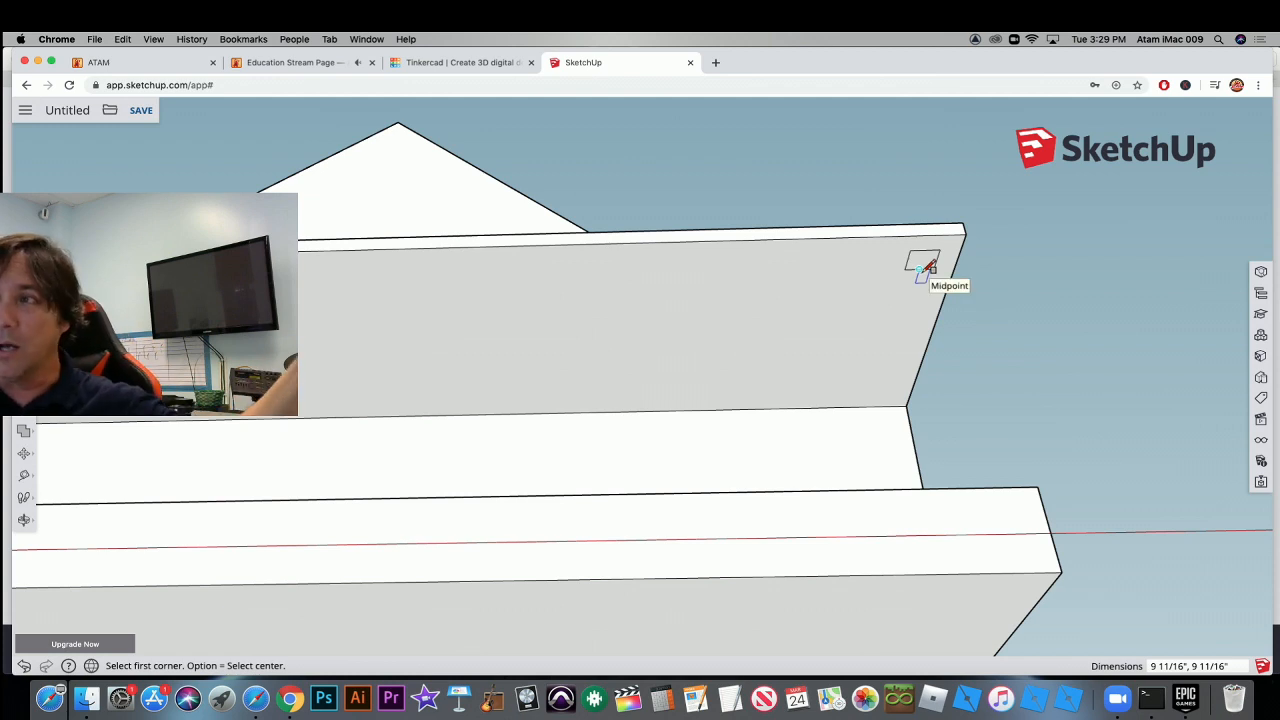
Try to Push/Pull the square under the porch roof down 7' 9 15/16" toward the porch platform, and undo it.
key(space)
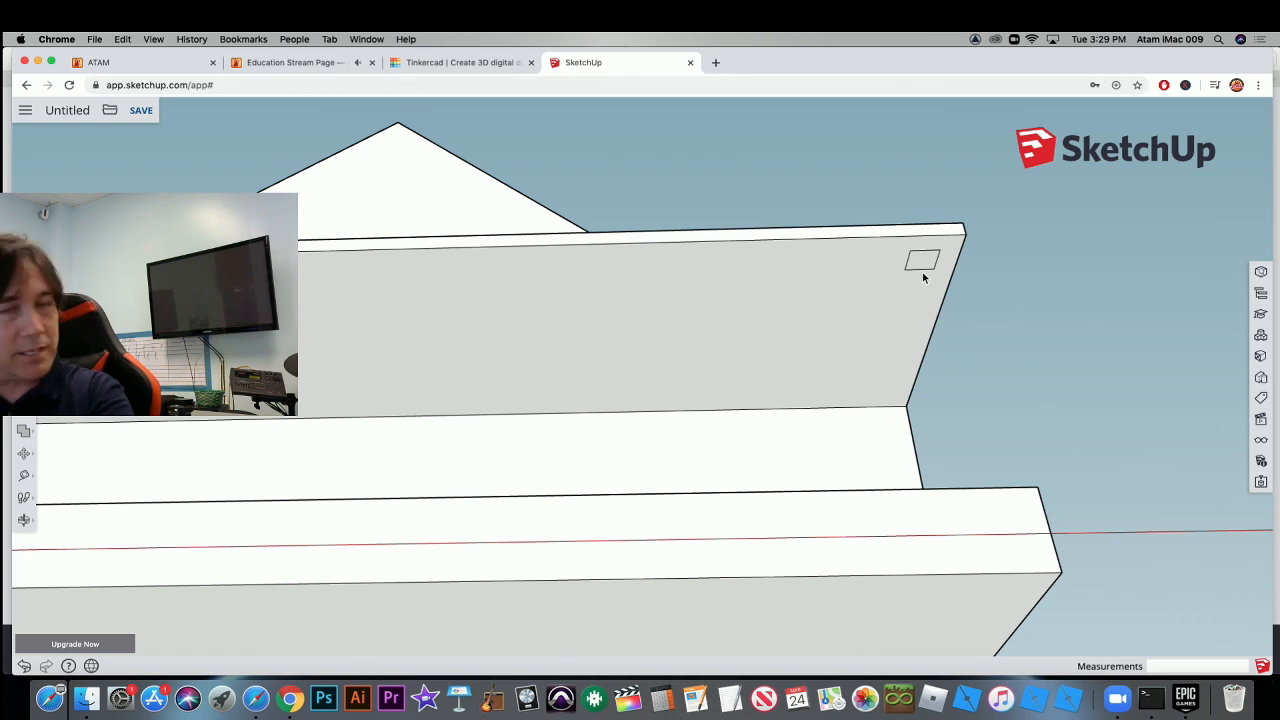
click(923, 266)
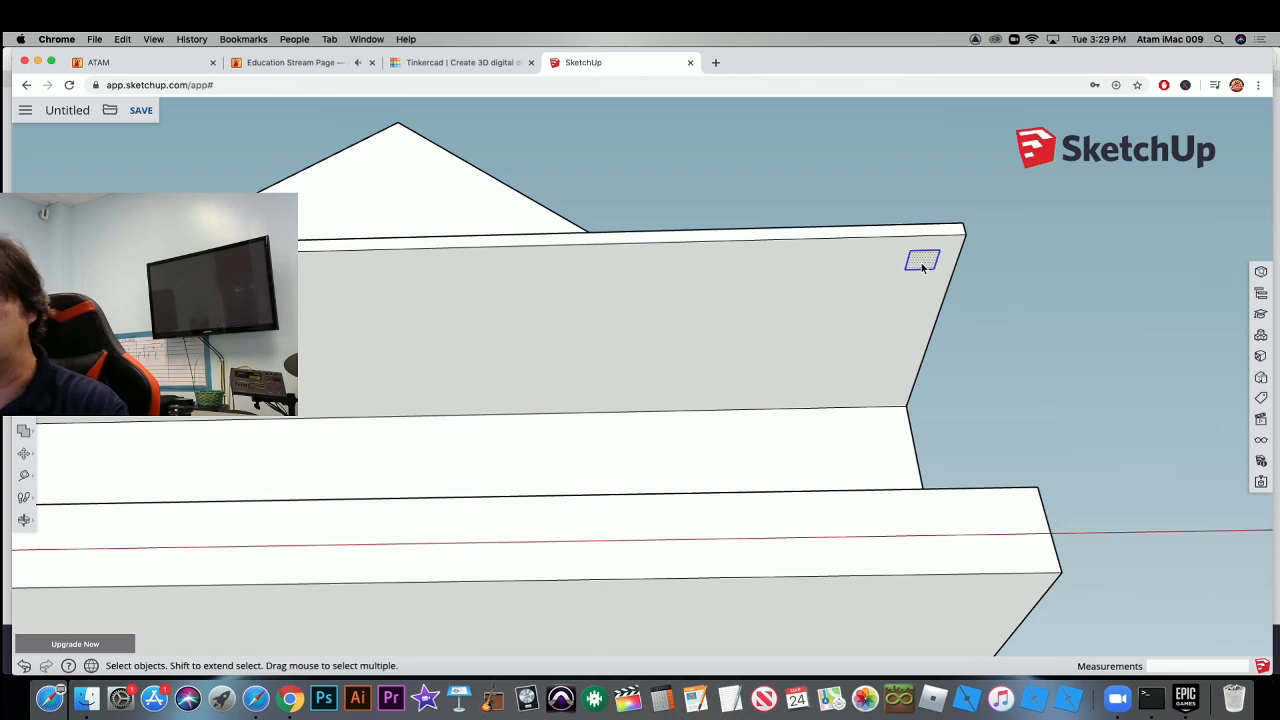
key(p)
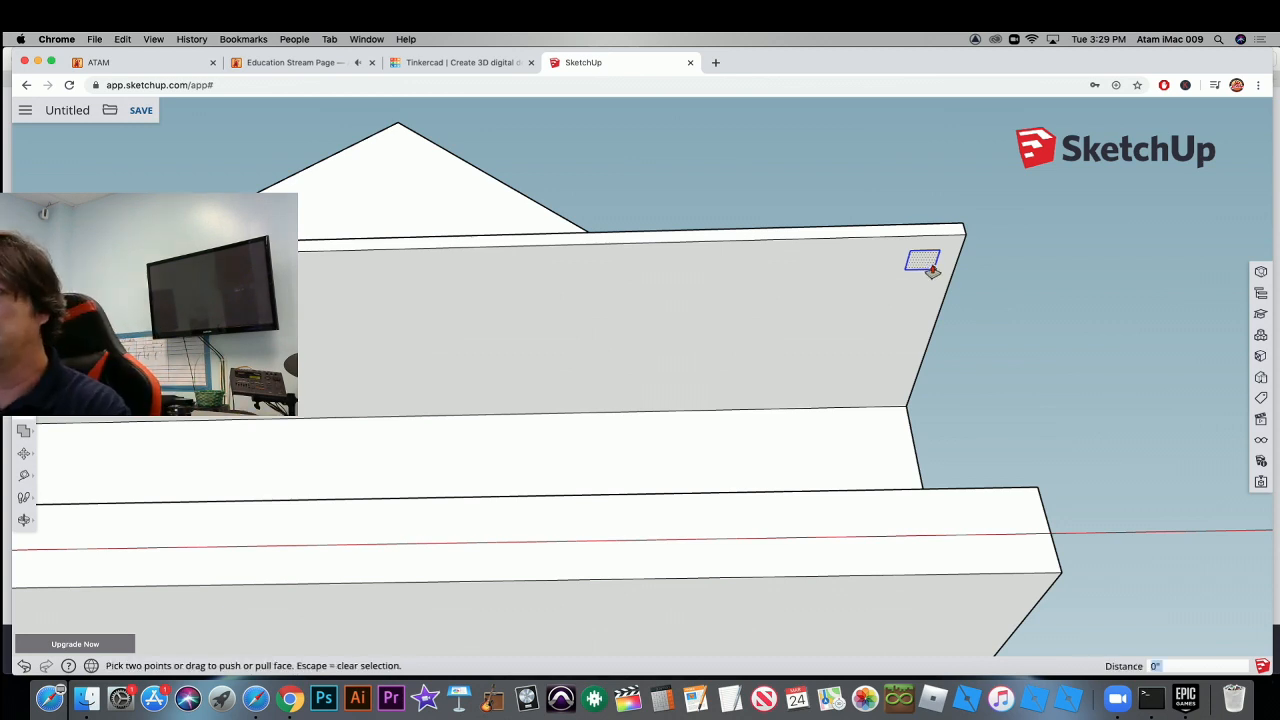
drag(922, 262, 964, 507)
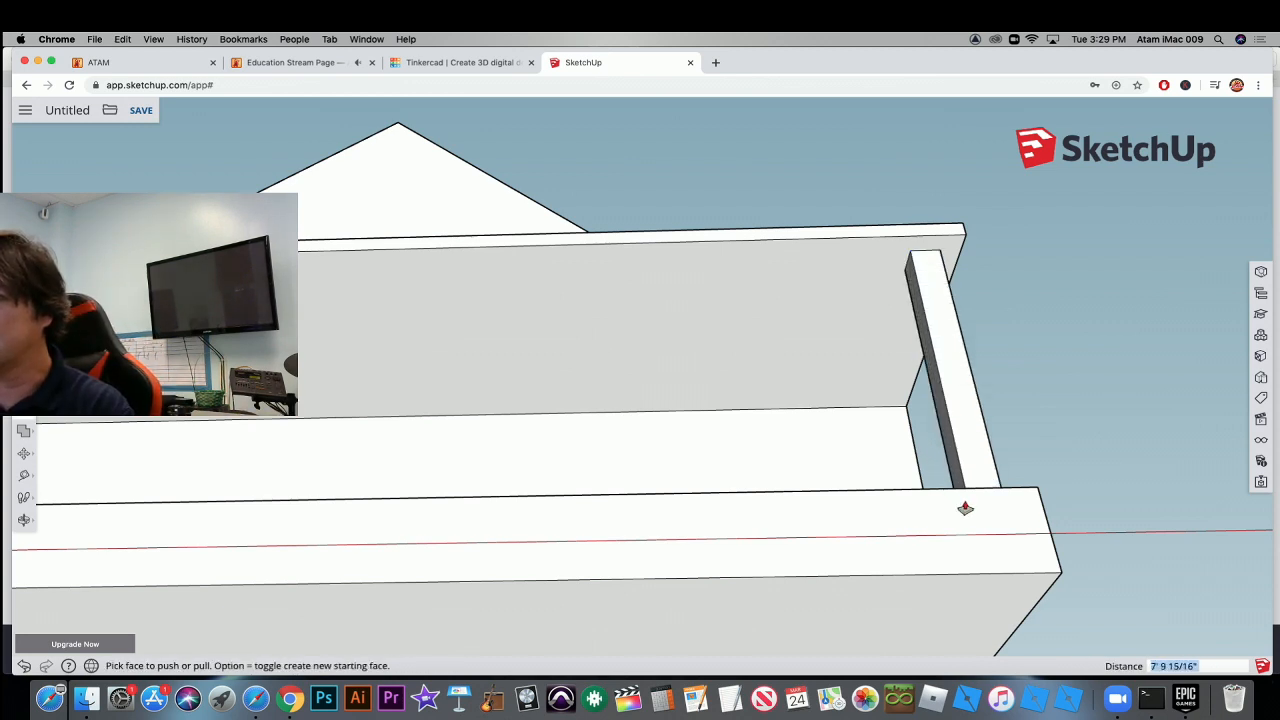
middle_drag(889, 463, 863, 457)
key(super+z)
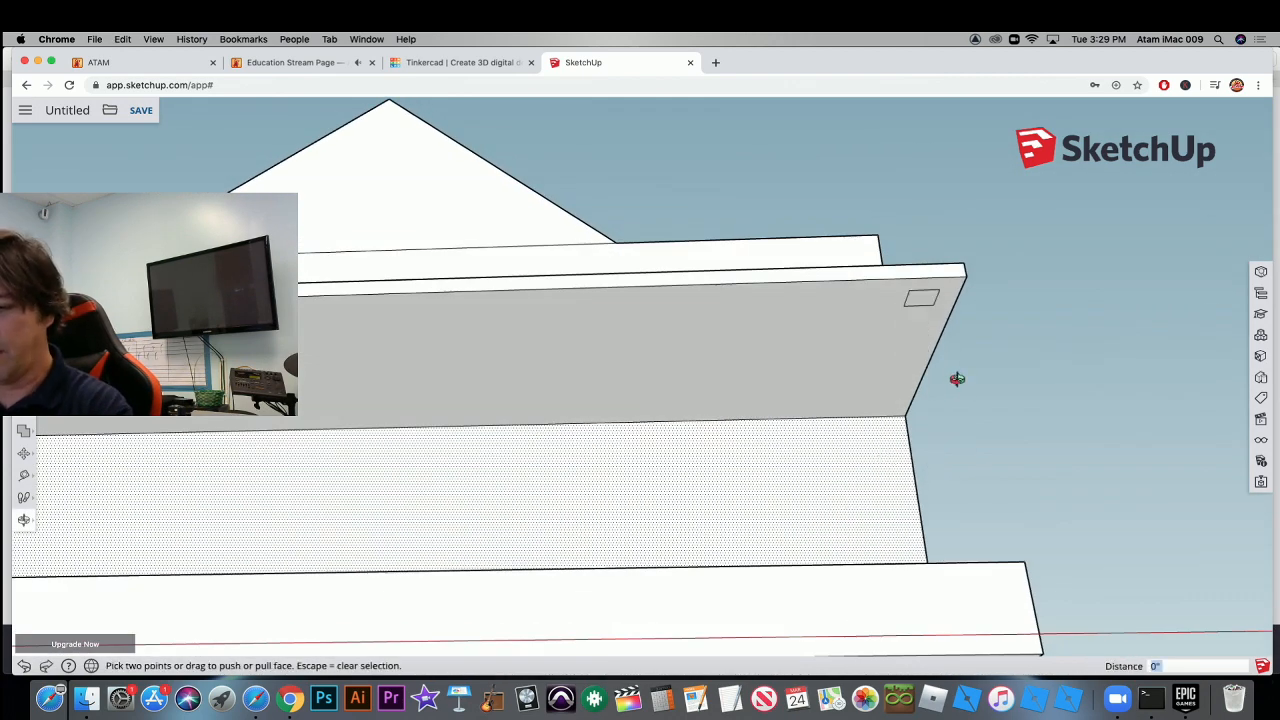
Copy the post square, and Push/Pull the original about 8' 4 1/4" down to the porch platform as the right corner post.
key(space)
click(924, 301)
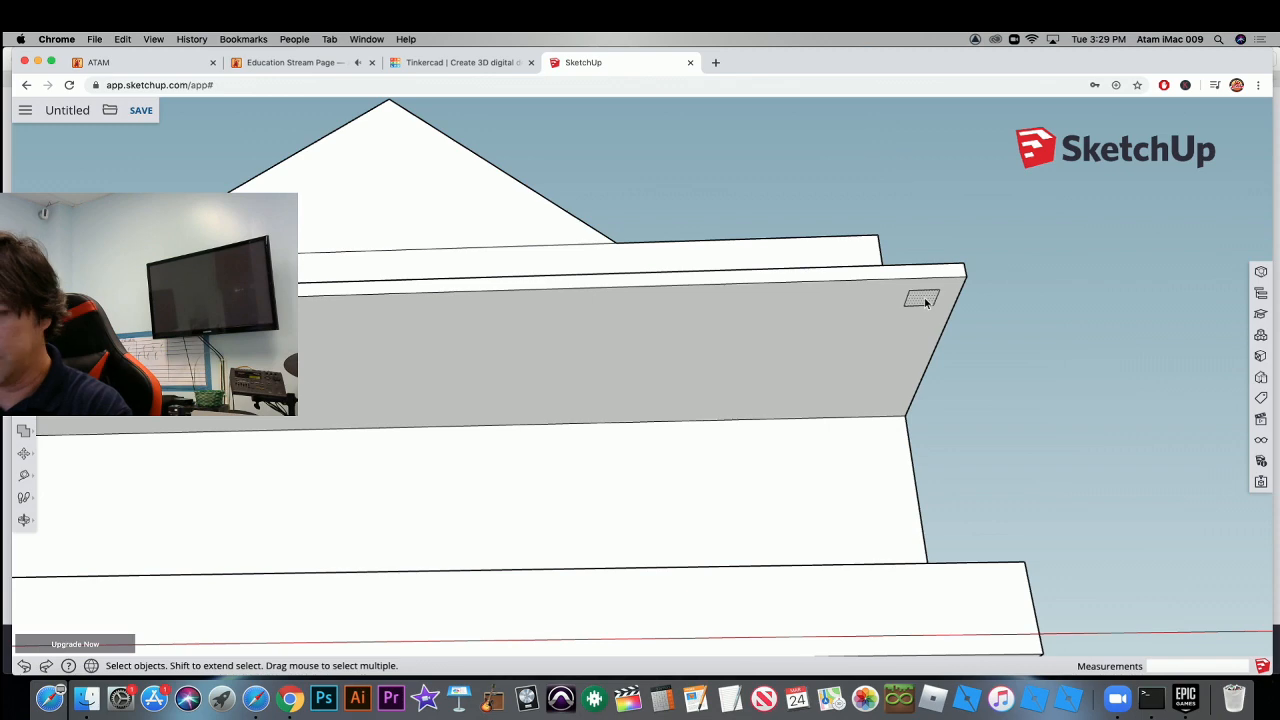
key(p)
drag(921, 300, 945, 560)
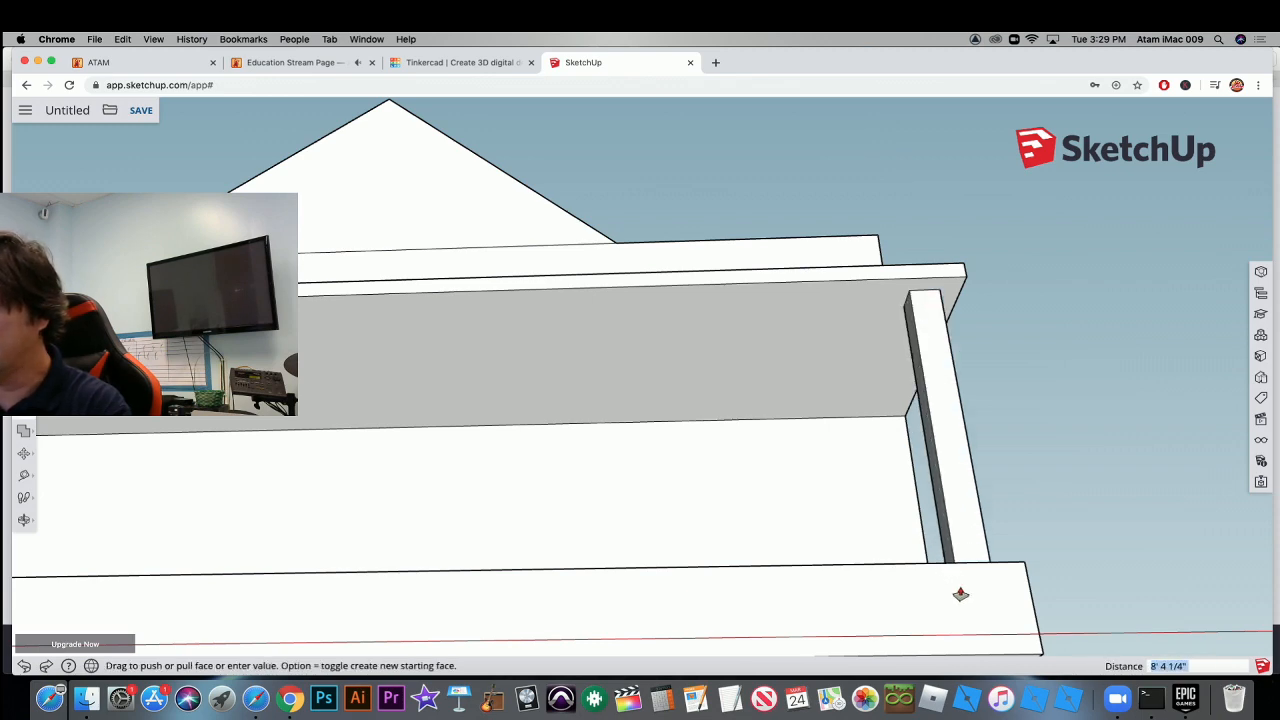
Paste the copied post square onto the porch roof's underside, near its left outer front corner.
middle_drag(874, 480, 823, 549)
shift+middle_drag(594, 526, 623, 434)
shift+middle_drag(549, 408, 605, 400)
key(super+v)
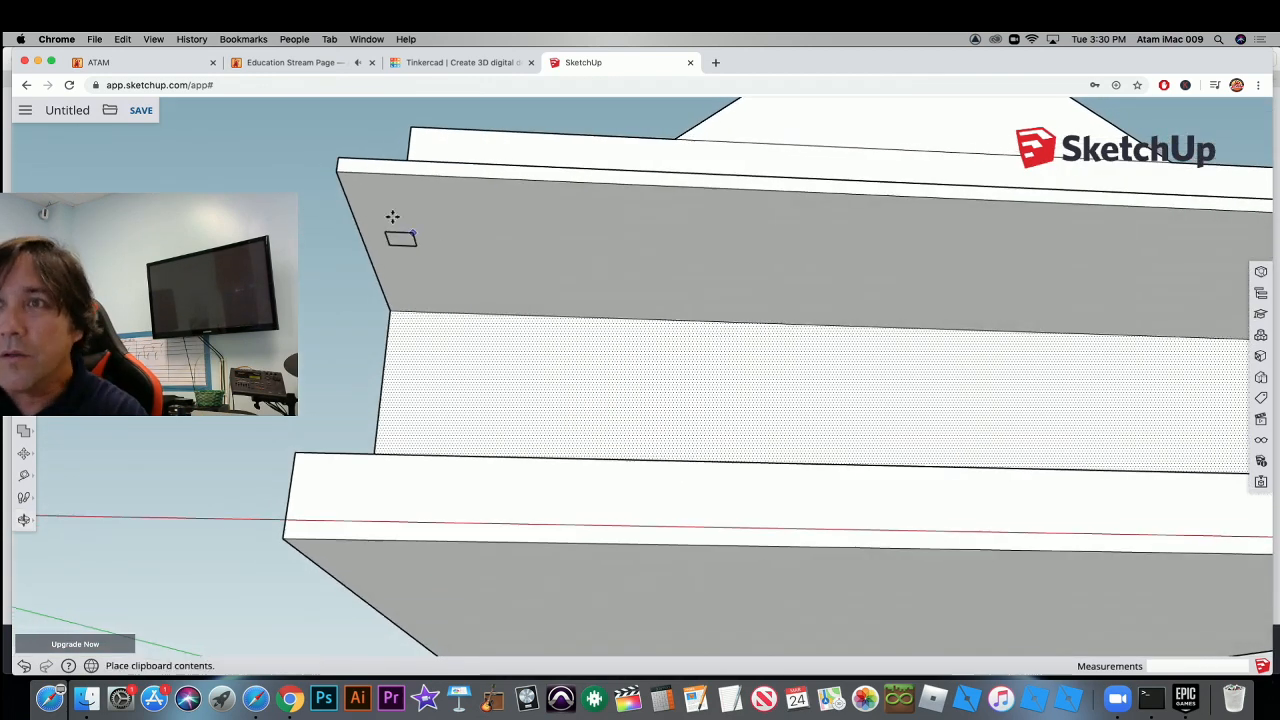
click(392, 192)
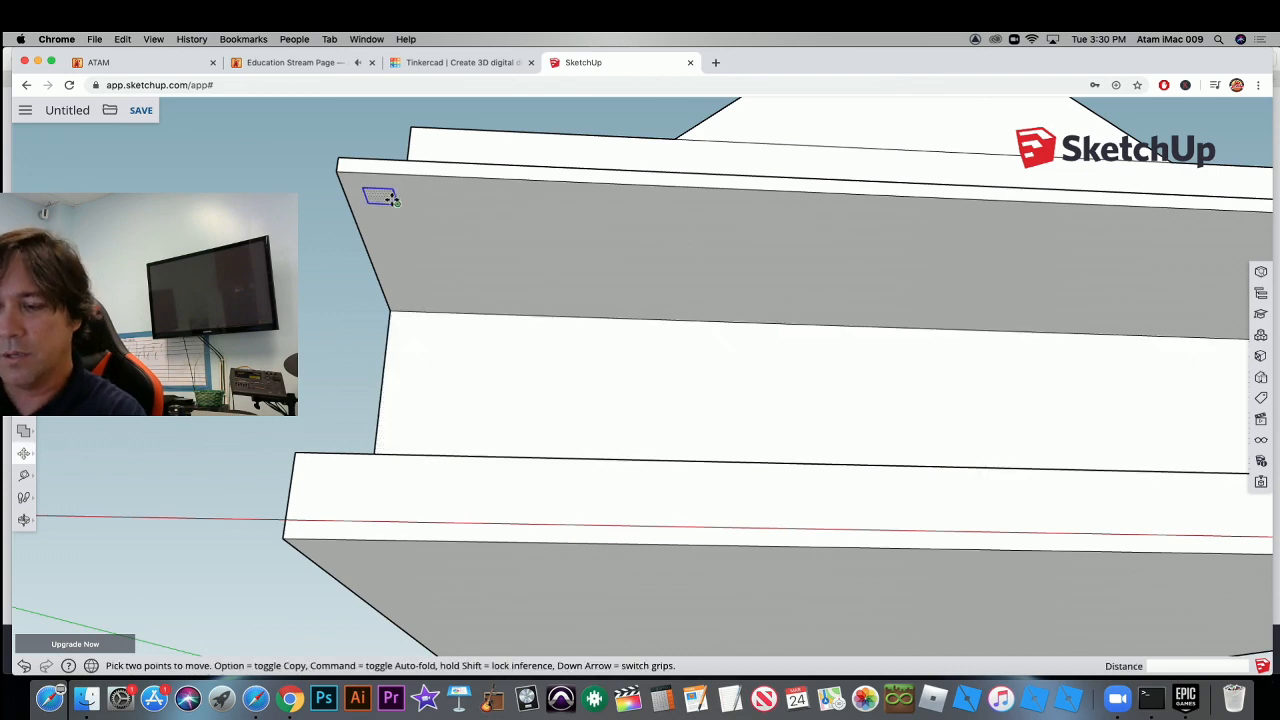
Push/Pull the pasted square down to the porch platform to form the left corner post.
key(p)
click(380, 200)
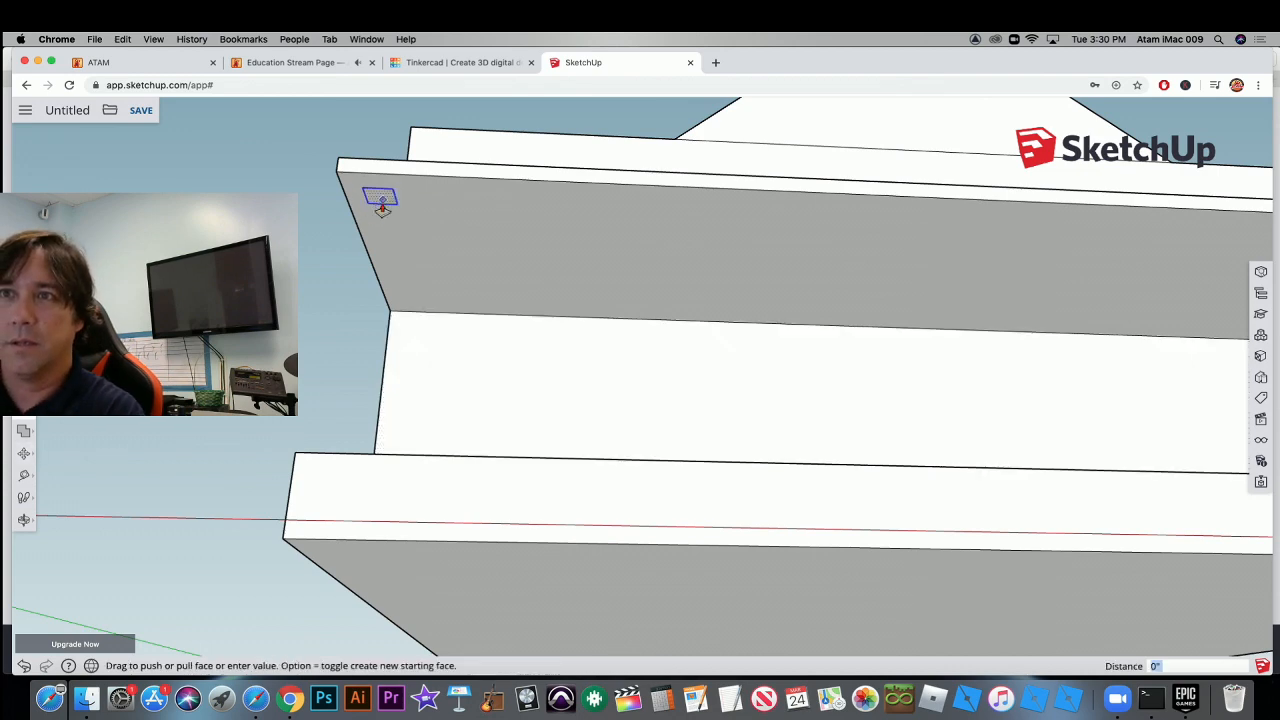
click(345, 480)
drag(400, 398, 409, 491)
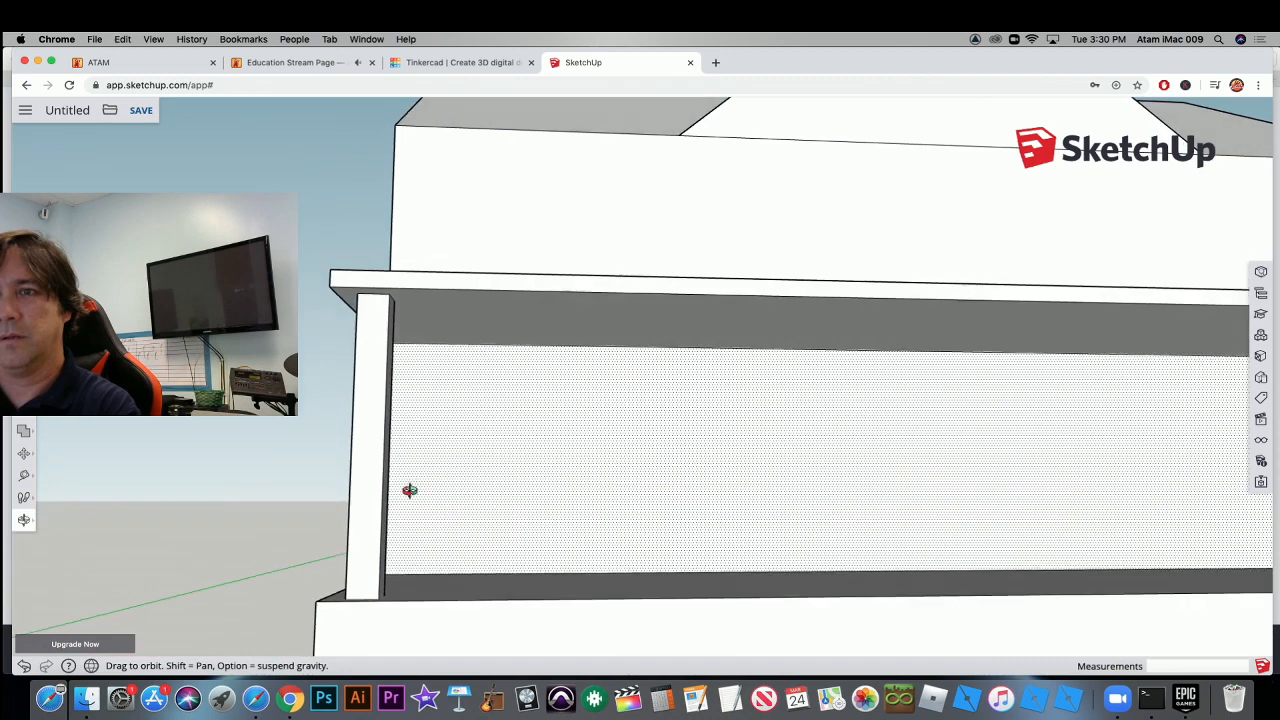
Bring the whole house into view from its front left corner and start saving the untitled model.
scroll(709, 423, down, 6)
drag(712, 432, 787, 440)
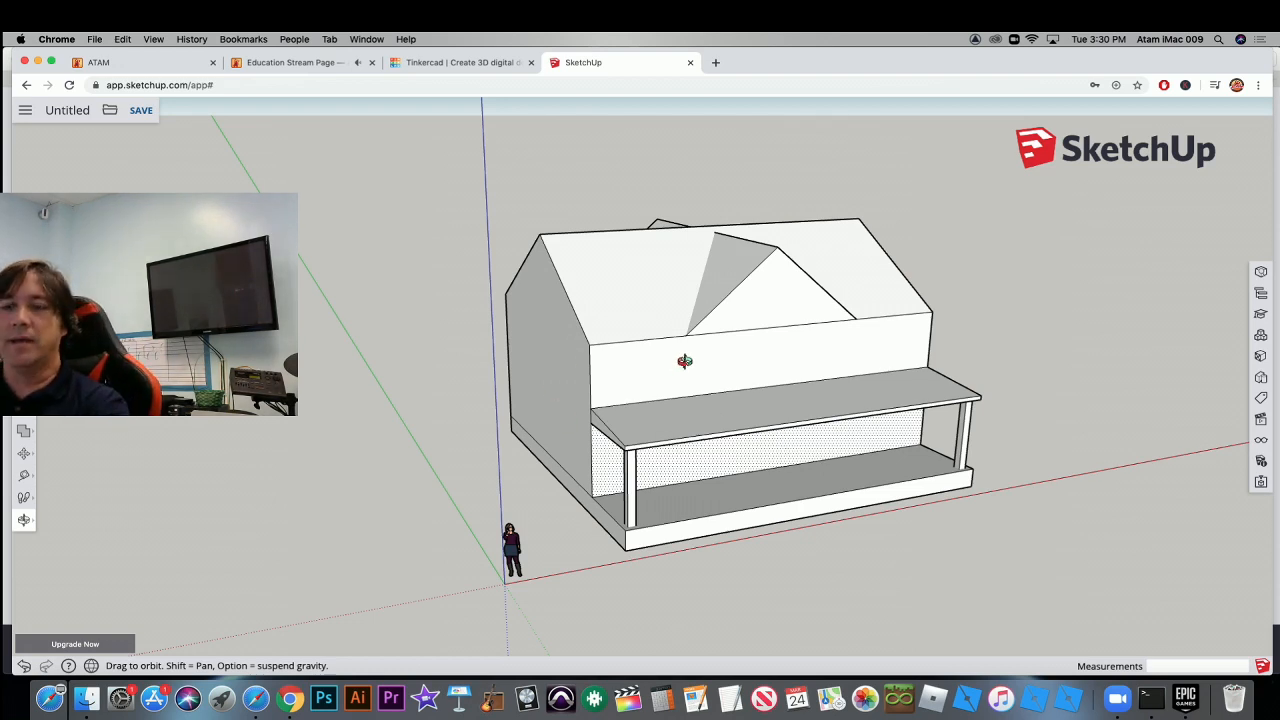
shift+drag(684, 361, 675, 349)
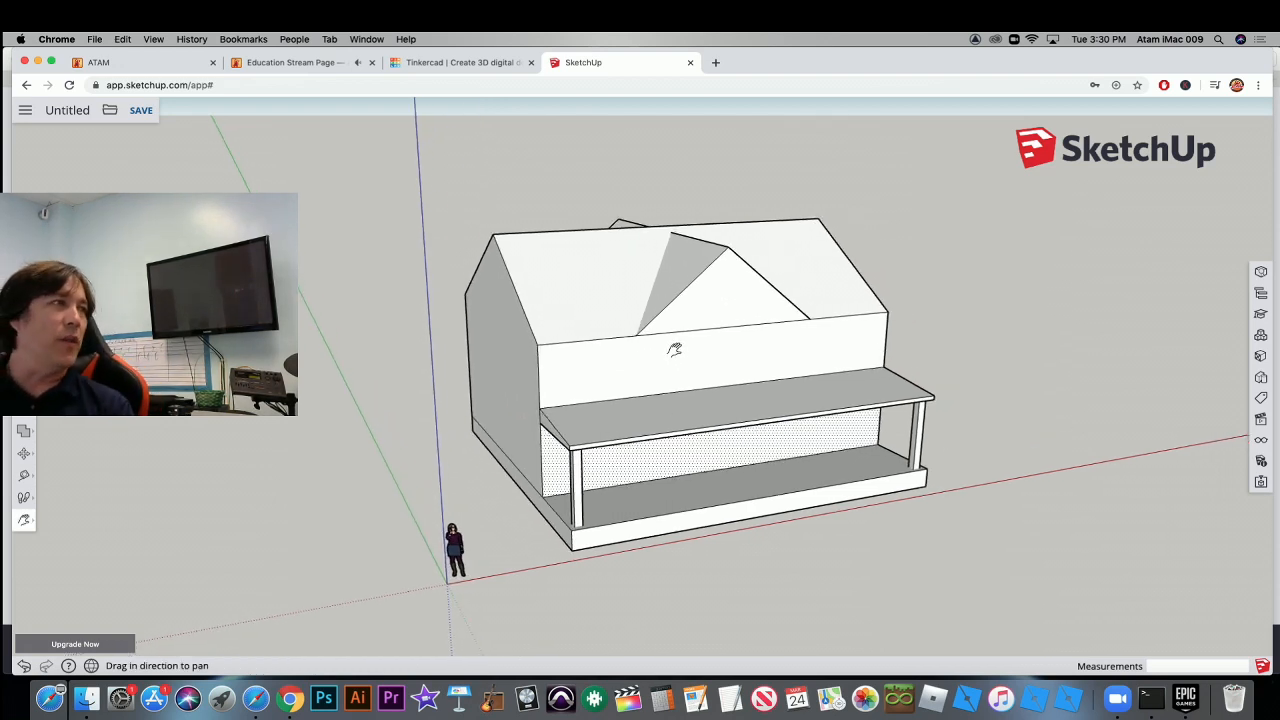
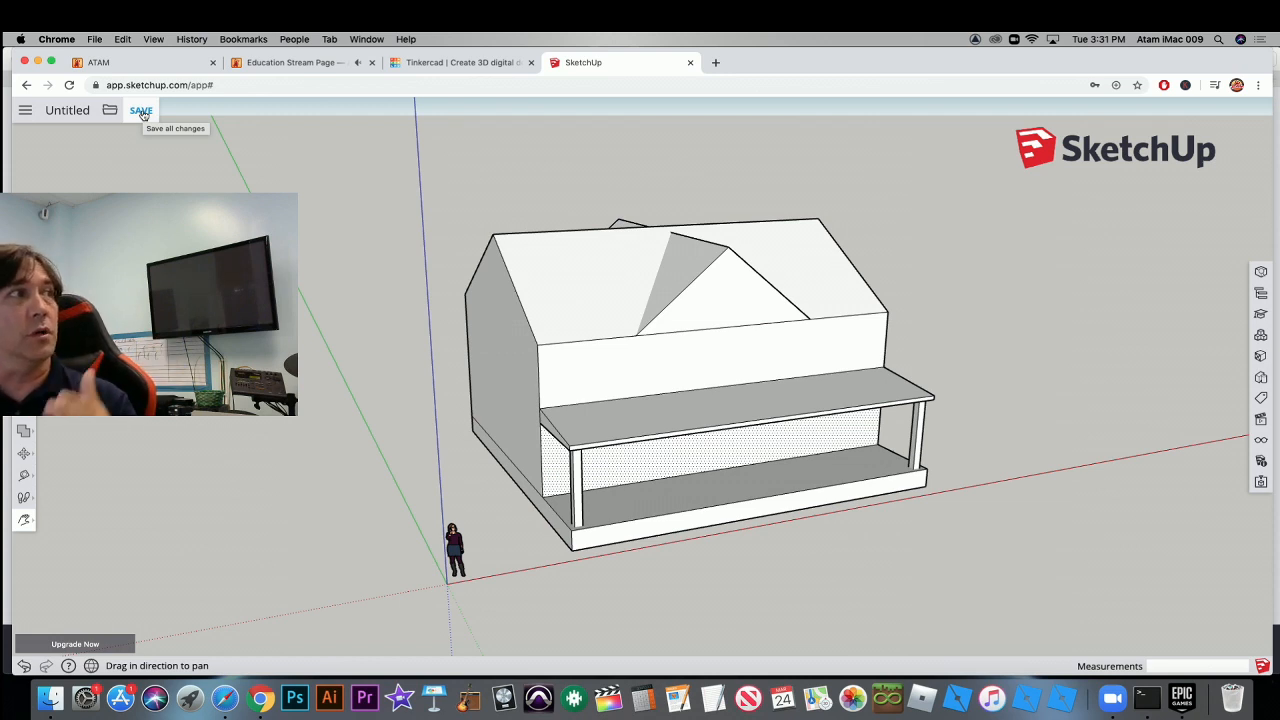
click(141, 111)
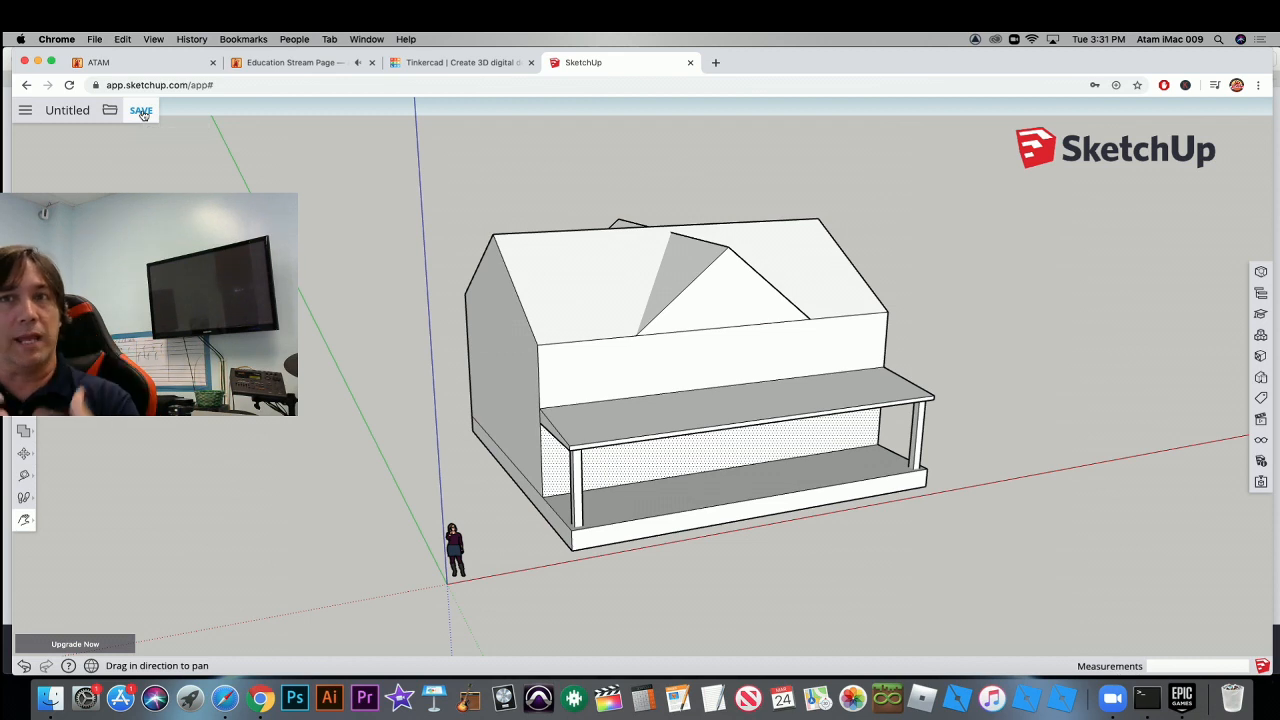